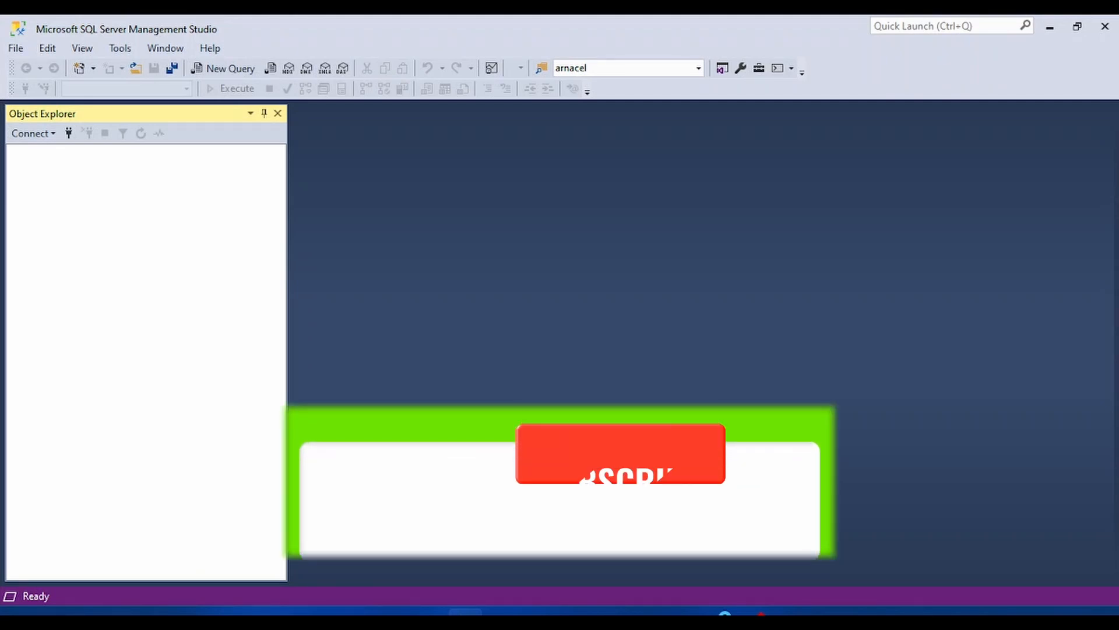
Connect to the local Database Engine with Windows Authentication and expand its list of databases.
click(69, 134)
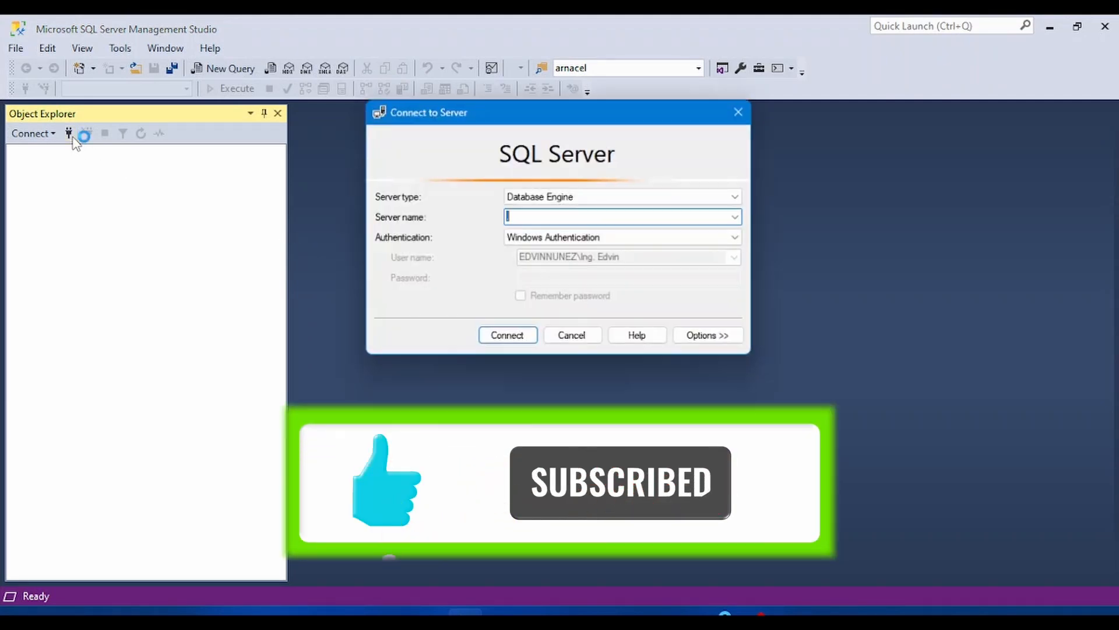
click(513, 334)
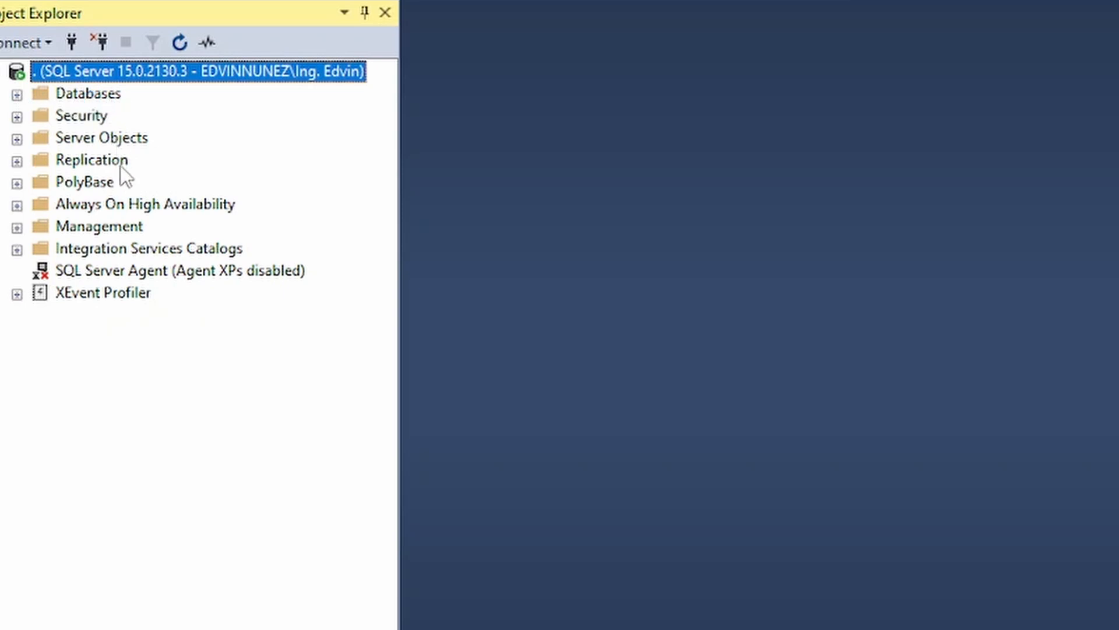
click(17, 95)
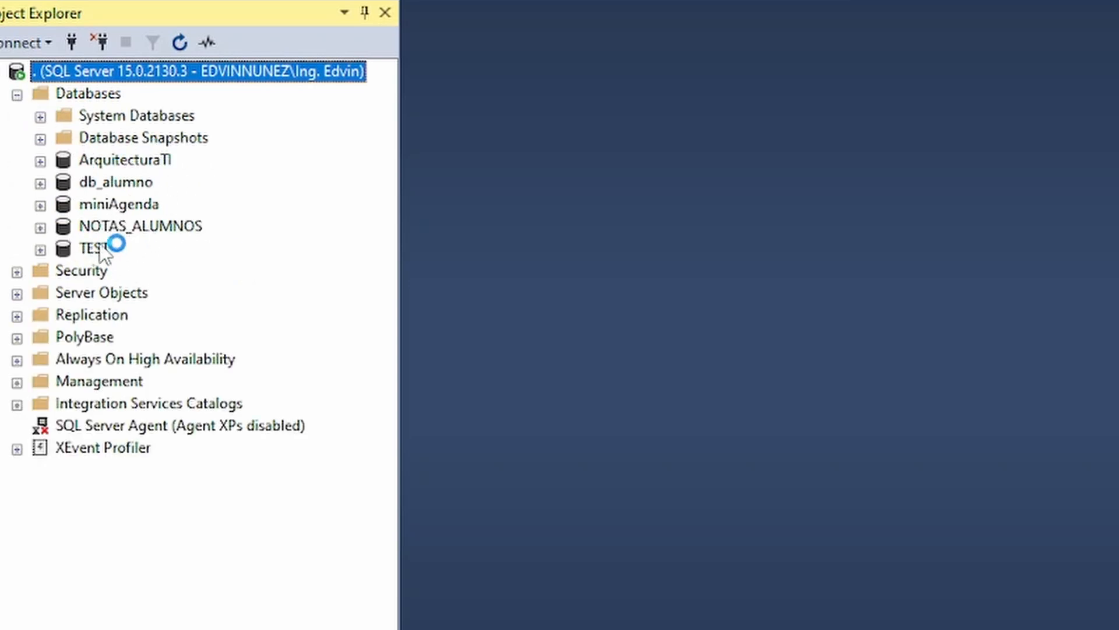
Start a new database on the server and name it facturacion.
key(Down)
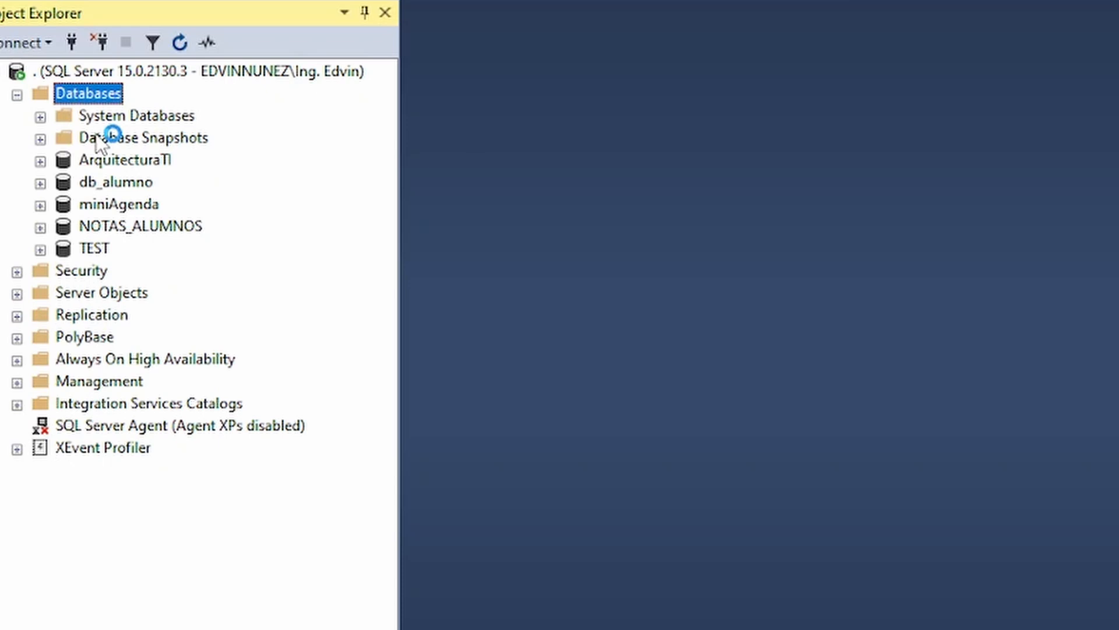
right_click(82, 96)
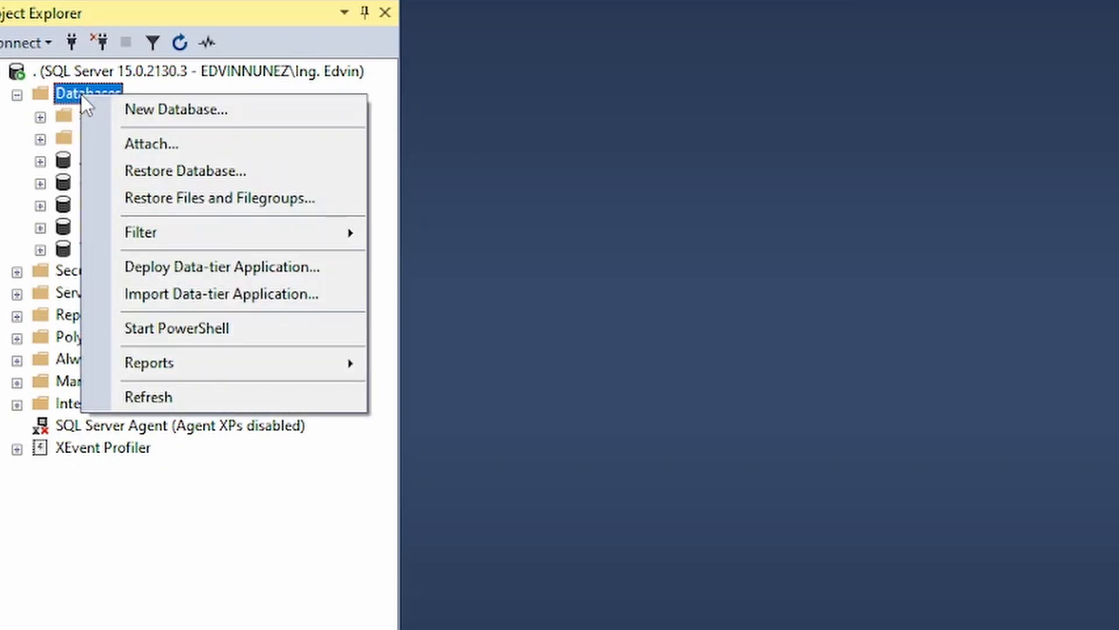
click(182, 113)
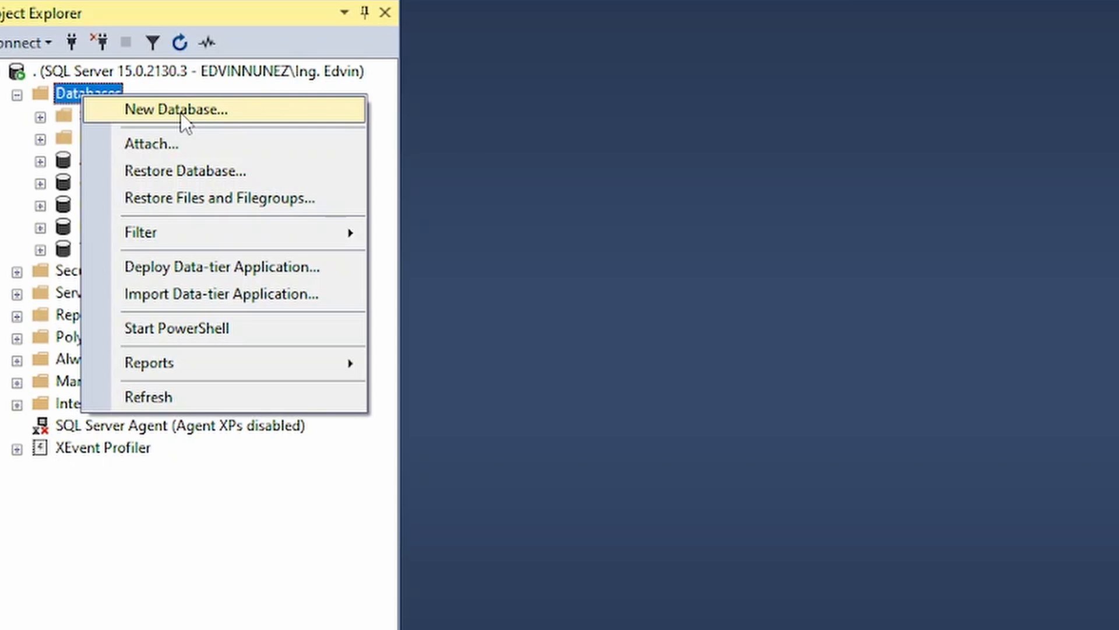
click(180, 113)
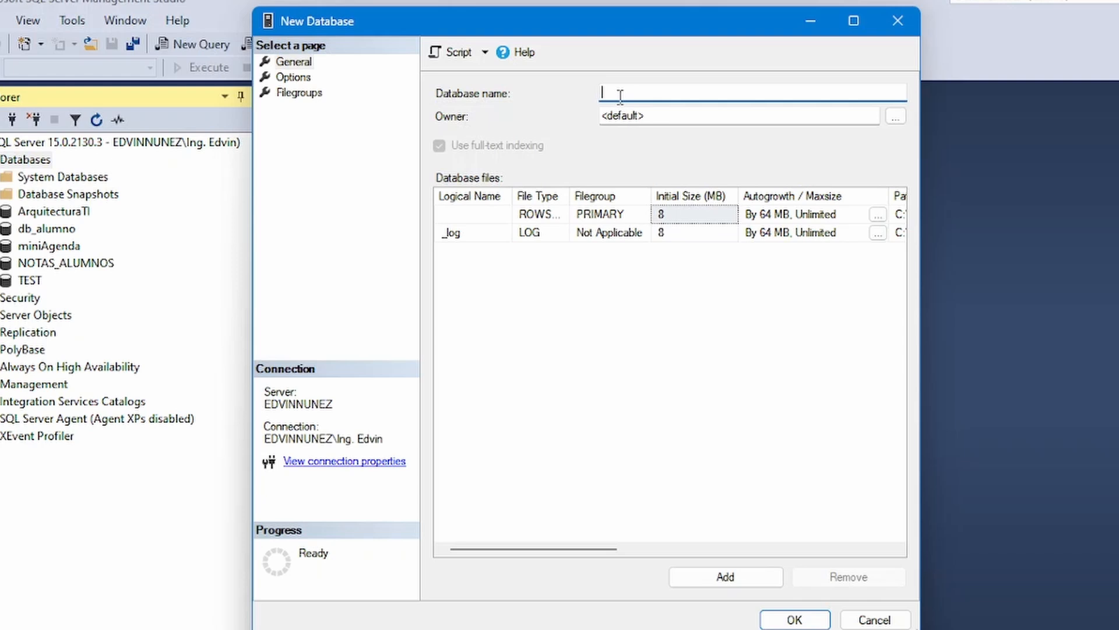
text(facturacion)
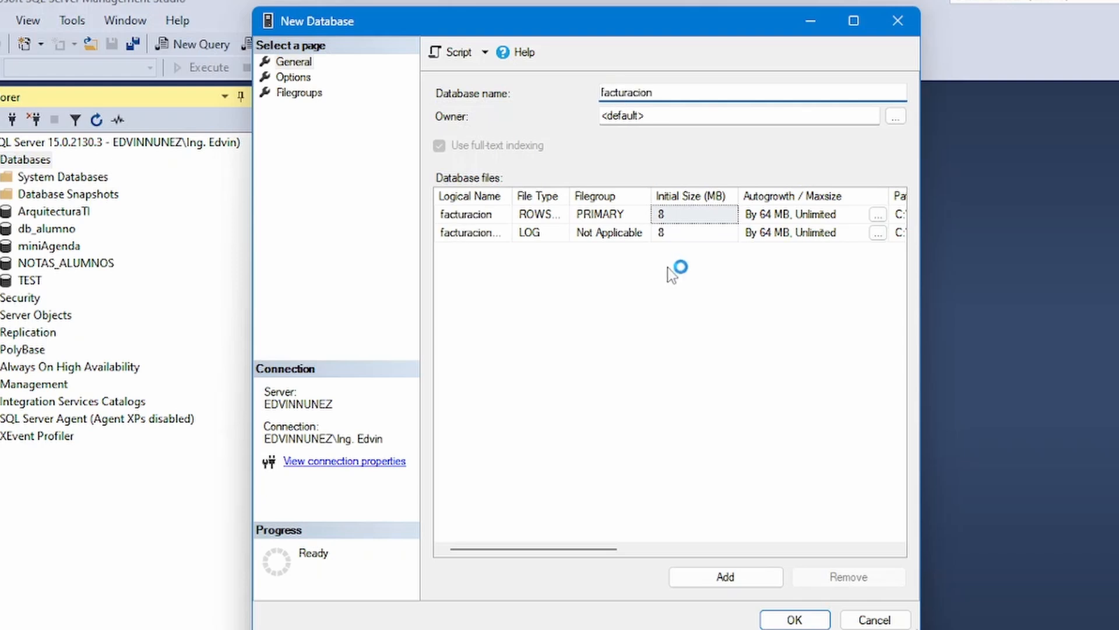
Review the new database's options and available collations, and create it with the default collation and Full recovery model.
click(349, 114)
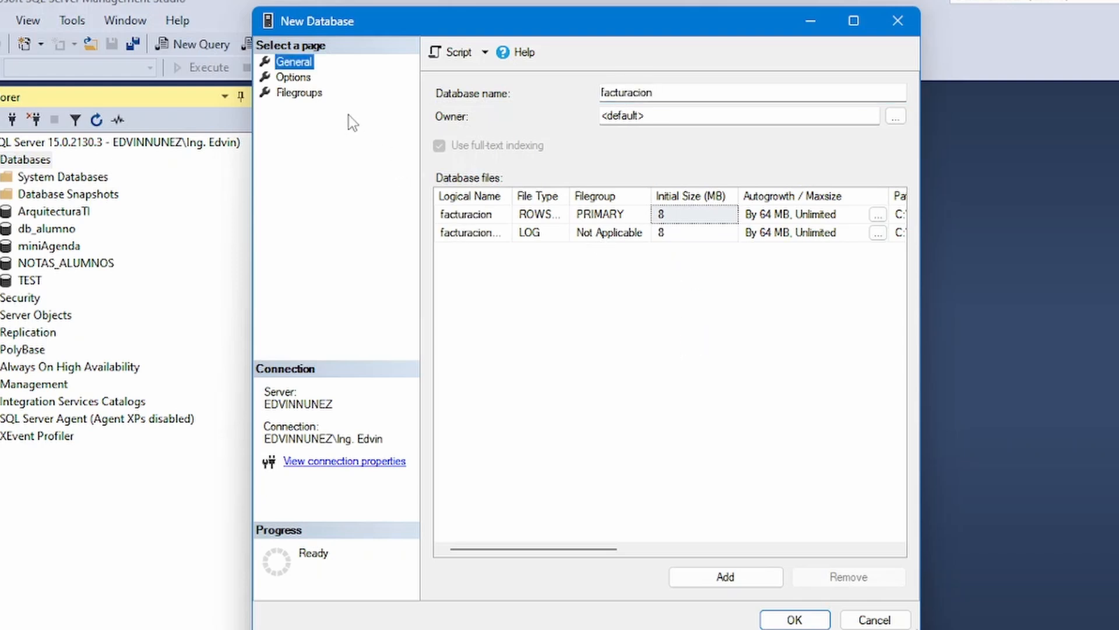
click(295, 78)
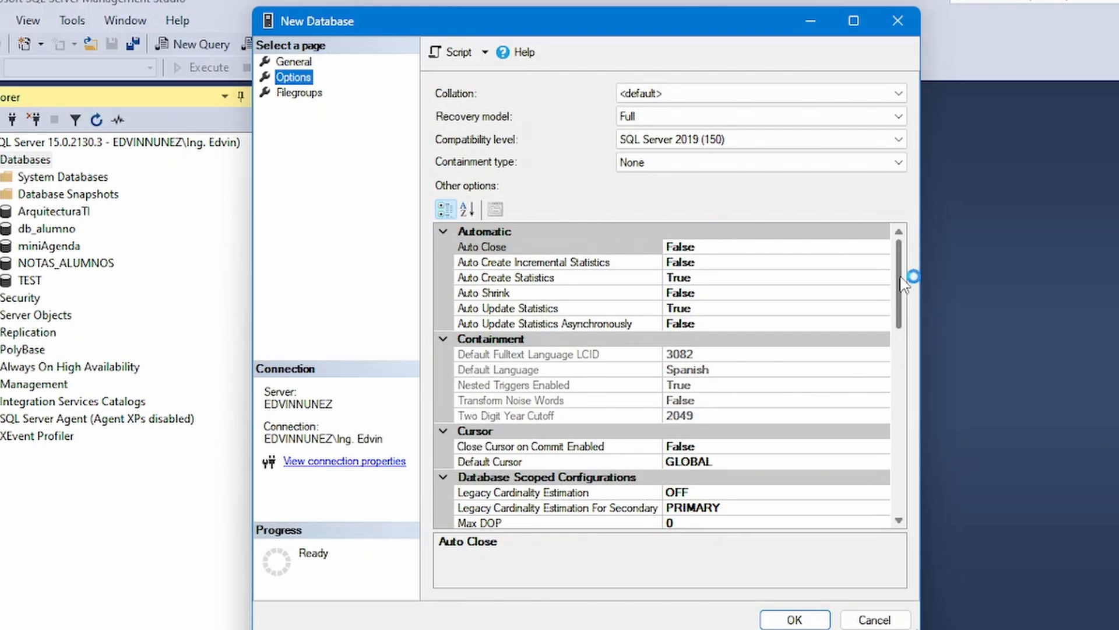
mouse_move(903, 284)
mouse_down()
mouse_move(905, 466)
mouse_move(902, 267)
mouse_up()
click(697, 95)
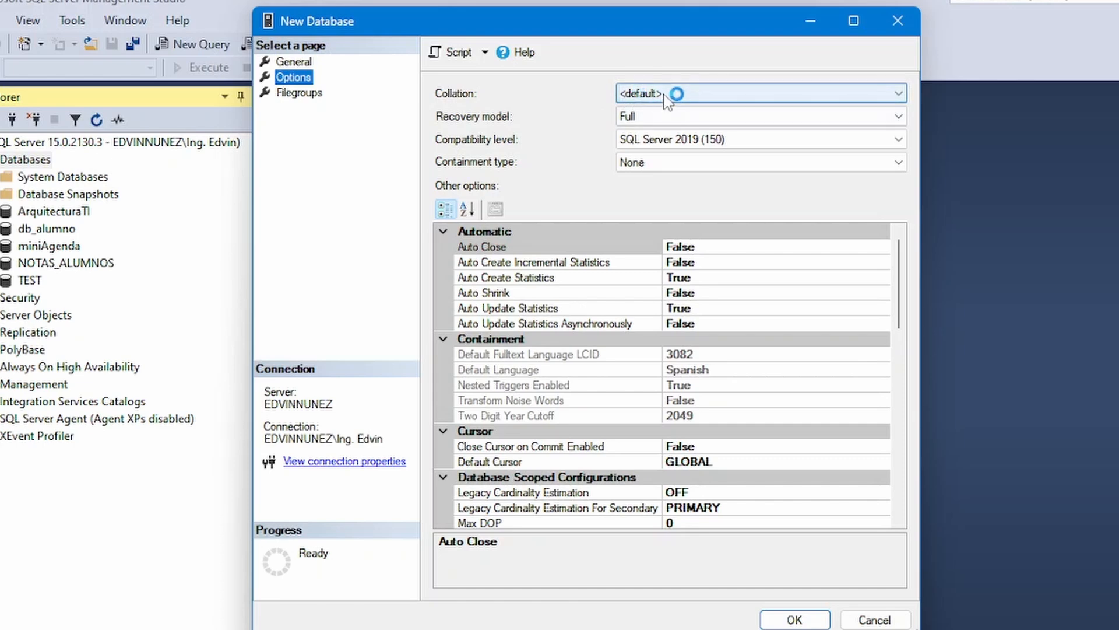
scroll(732, 379, down, 10)
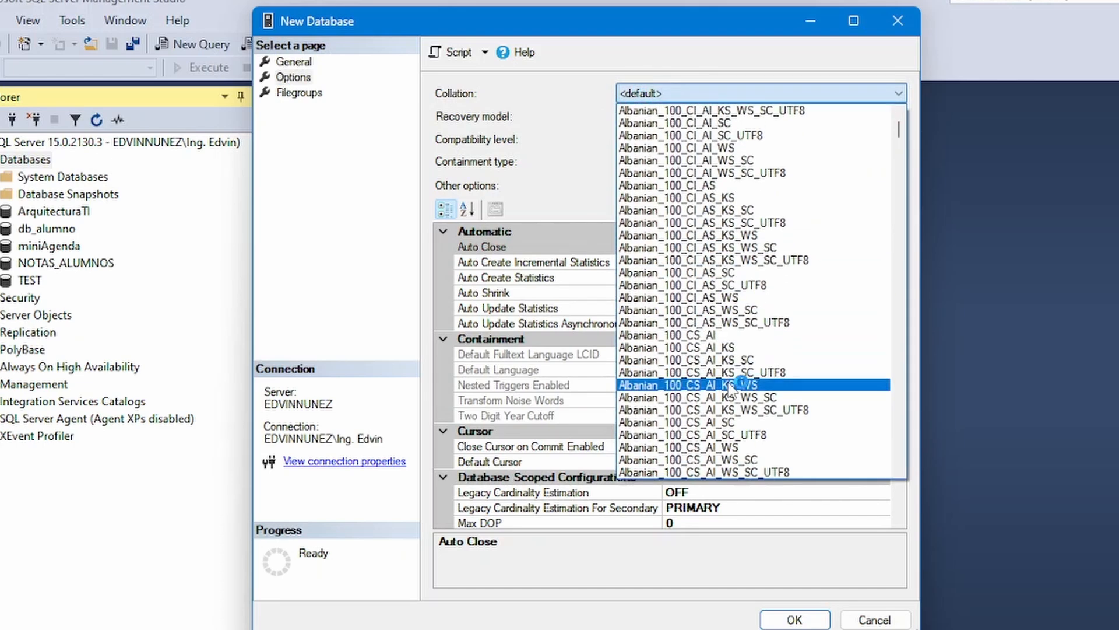
scroll(728, 382, up, 5)
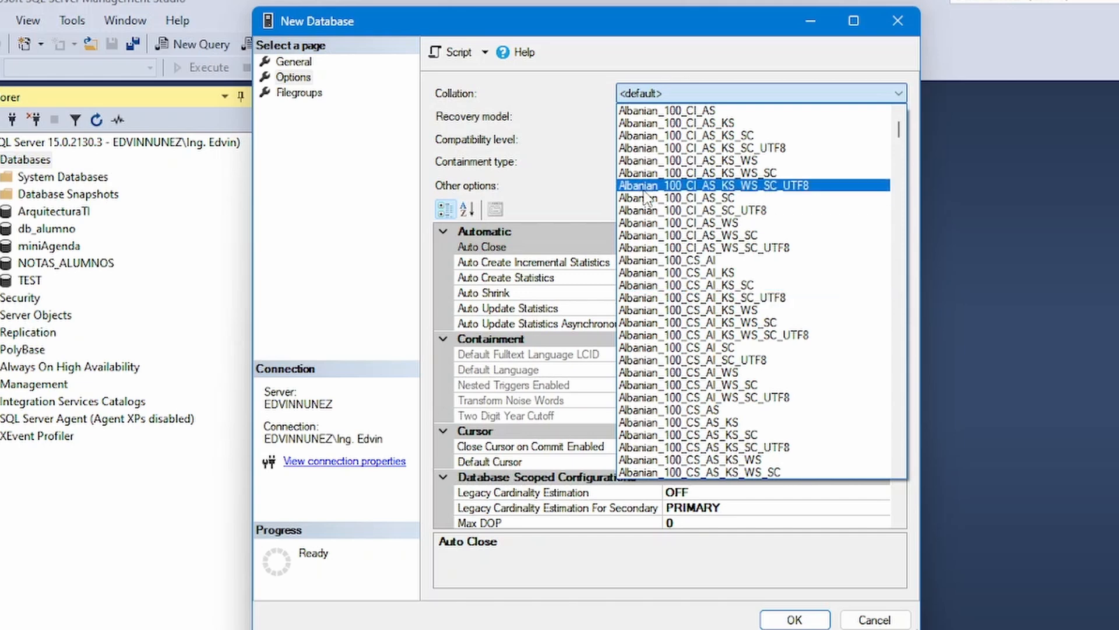
click(592, 116)
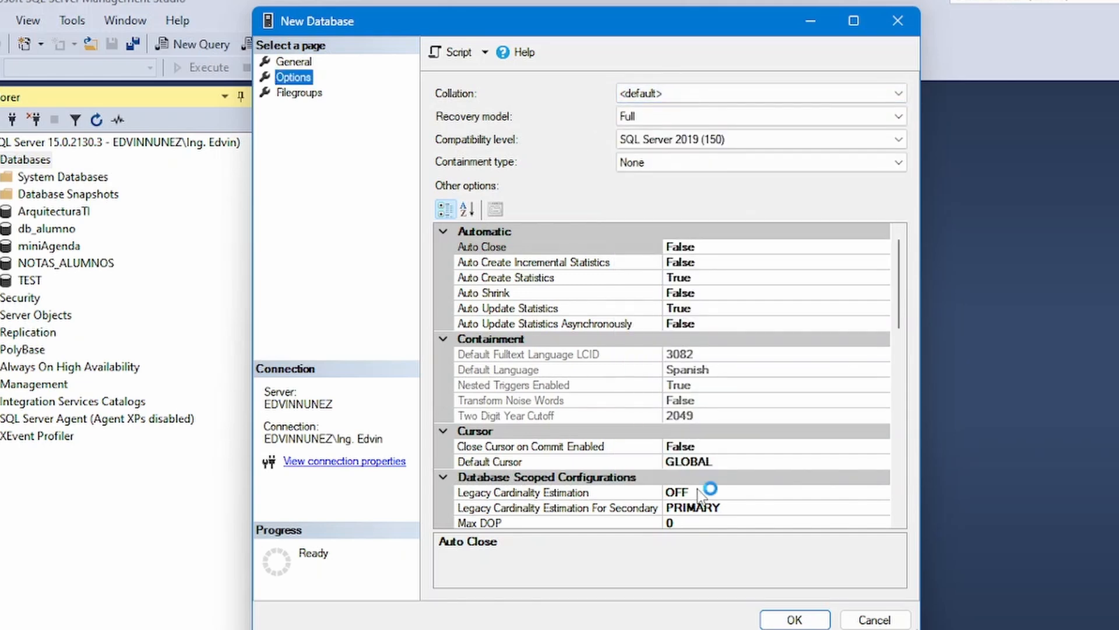
click(795, 619)
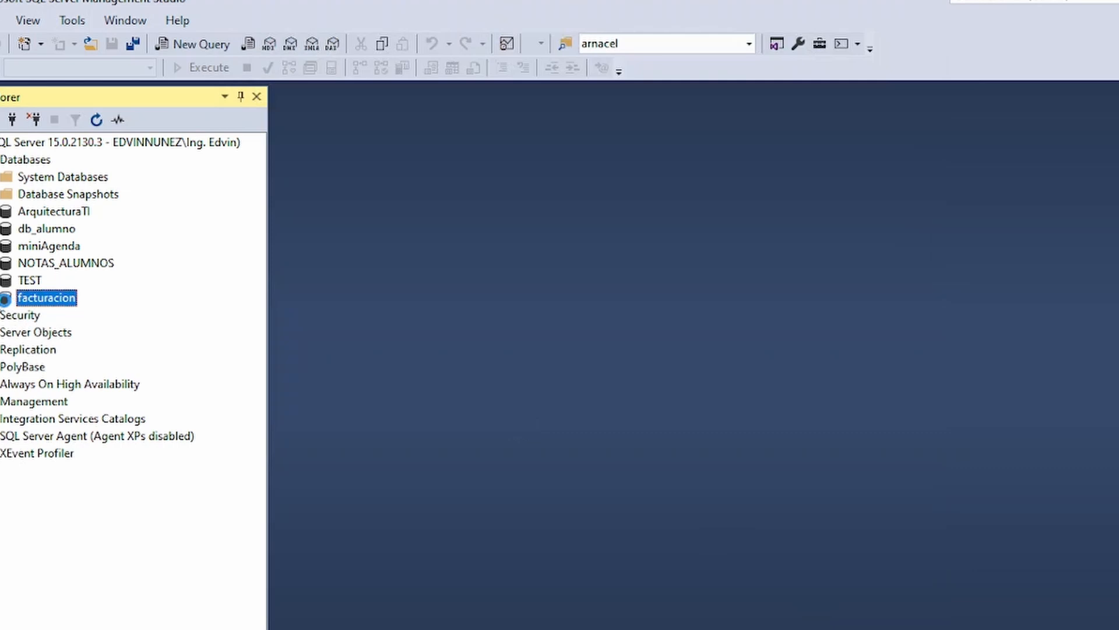
Expand the facturacion database and look through its object folders, including the contents of Tables.
click(6, 300)
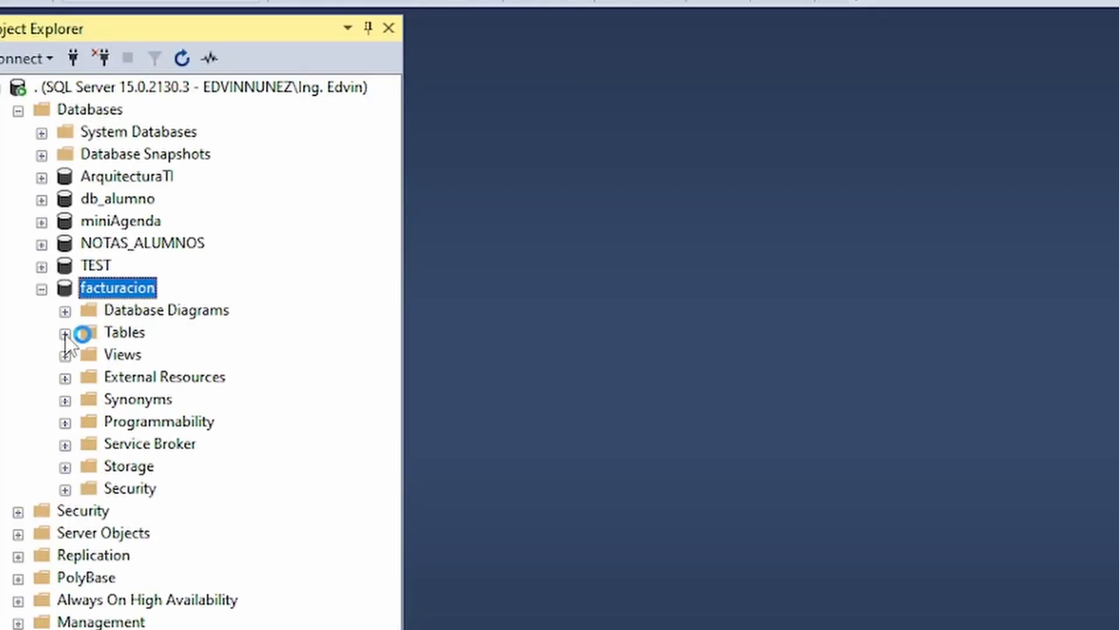
click(5, 332)
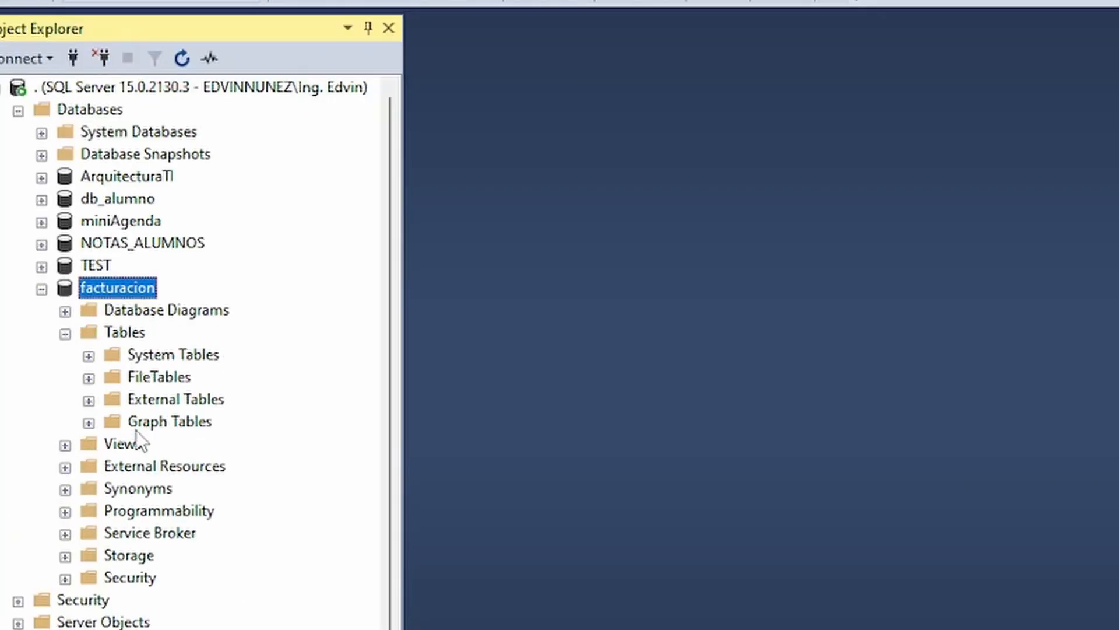
click(65, 333)
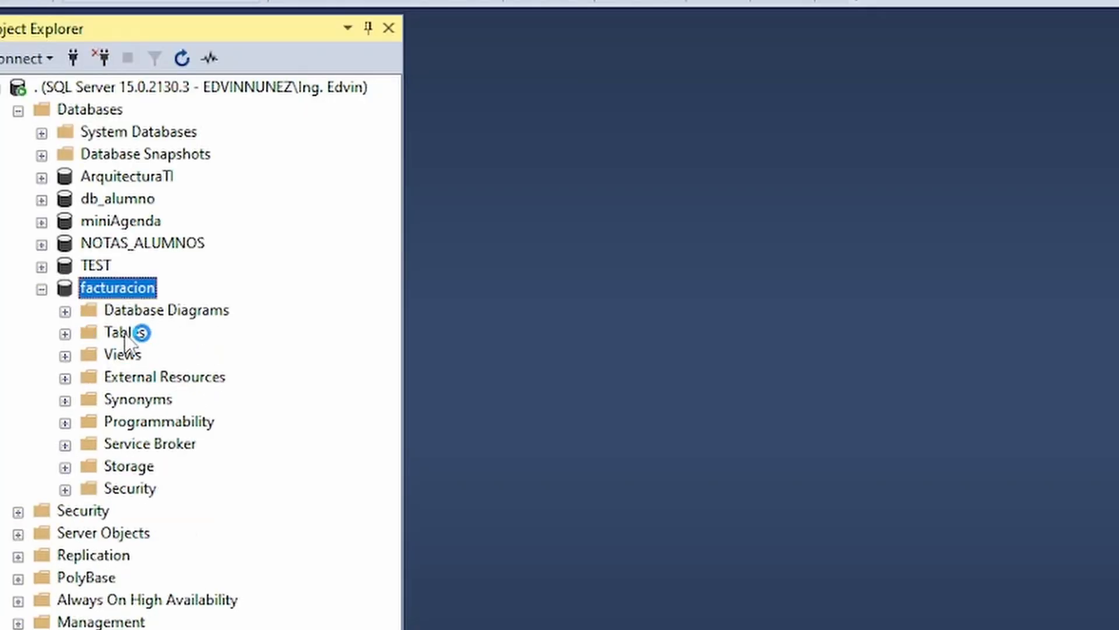
click(158, 422)
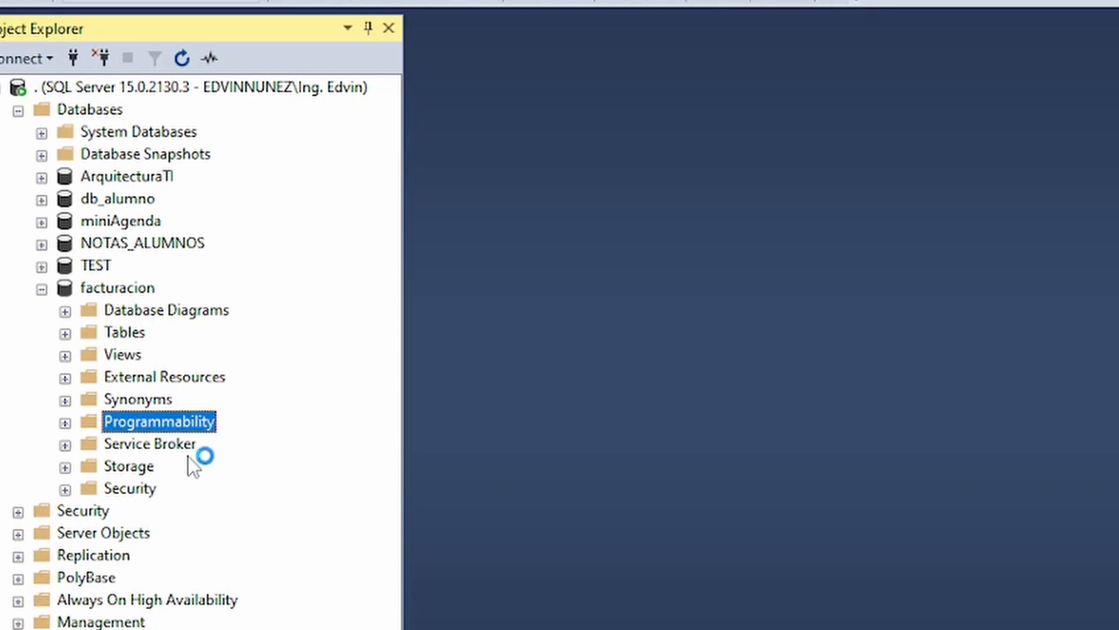
click(69, 333)
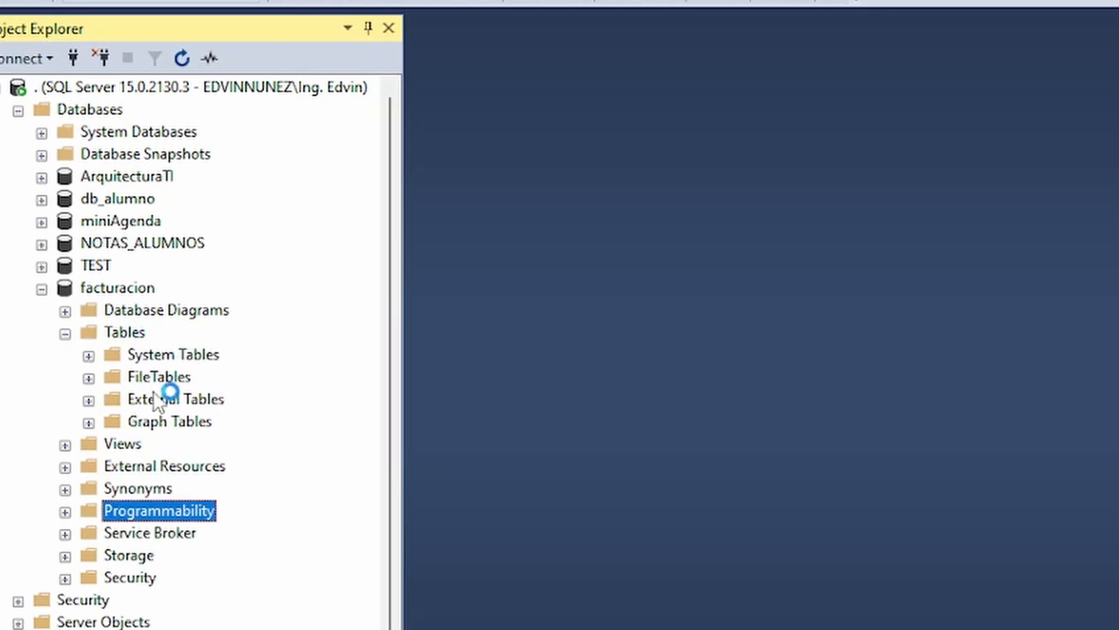
Start designing a new regular table in the facturacion database.
click(125, 337)
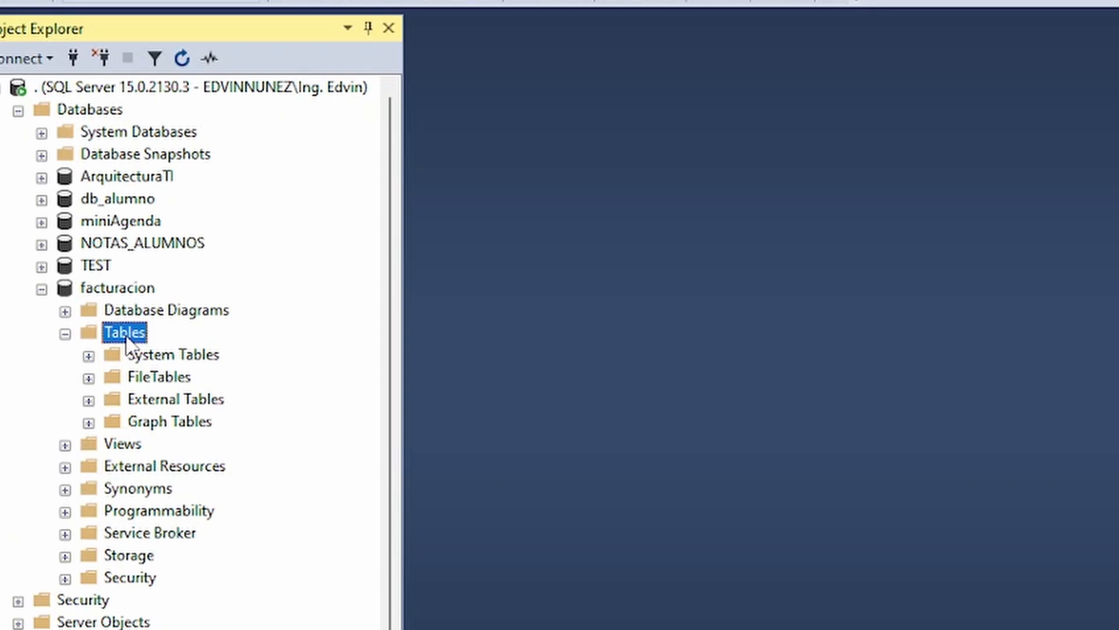
right_click(122, 336)
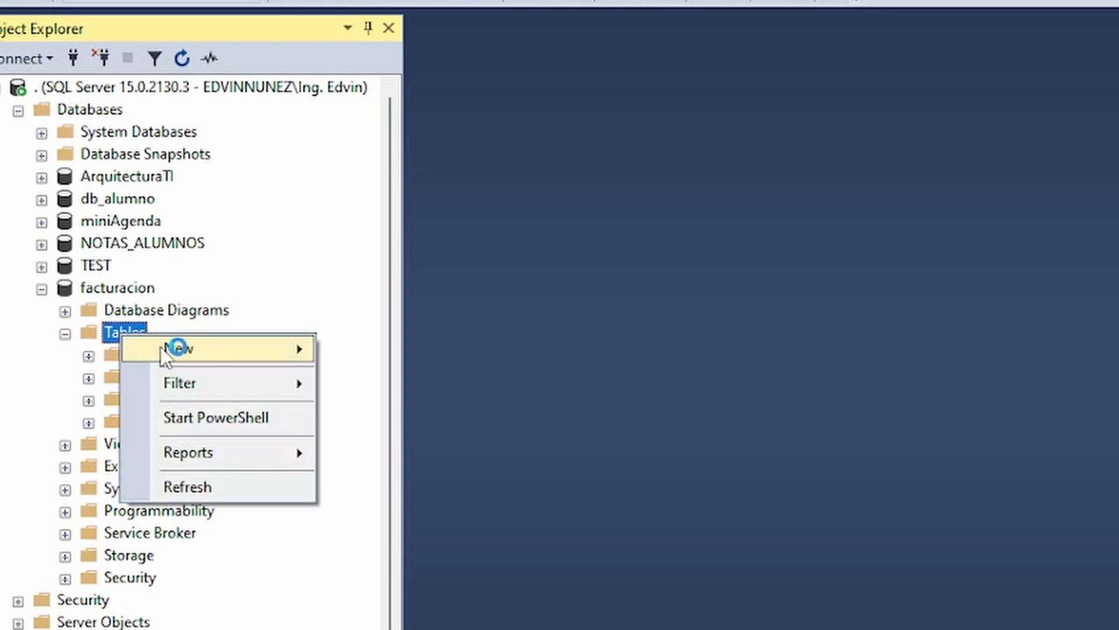
mouse_move(169, 350)
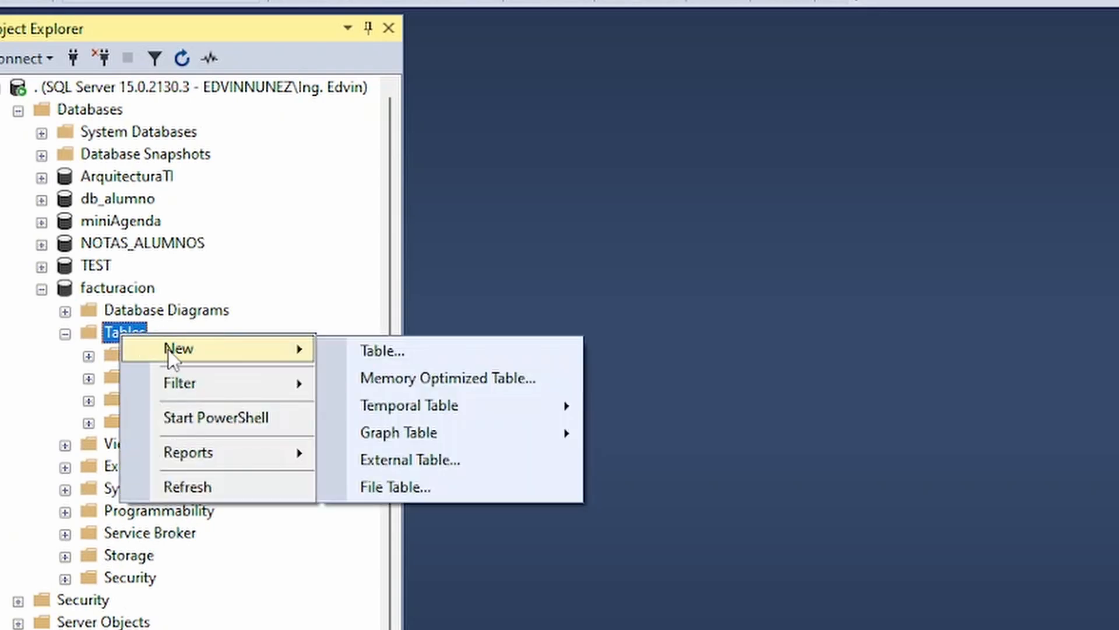
click(390, 351)
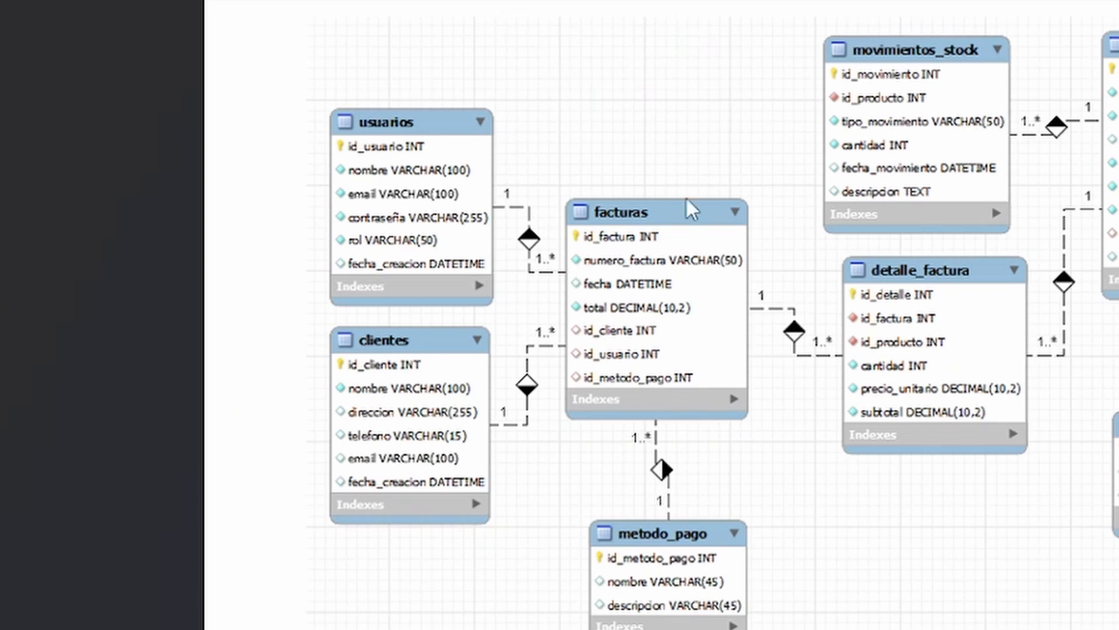
In Snipping Tool, circle the usuarios, clientes and facturas tables on the diagram with a red pen.
click(651, 1)
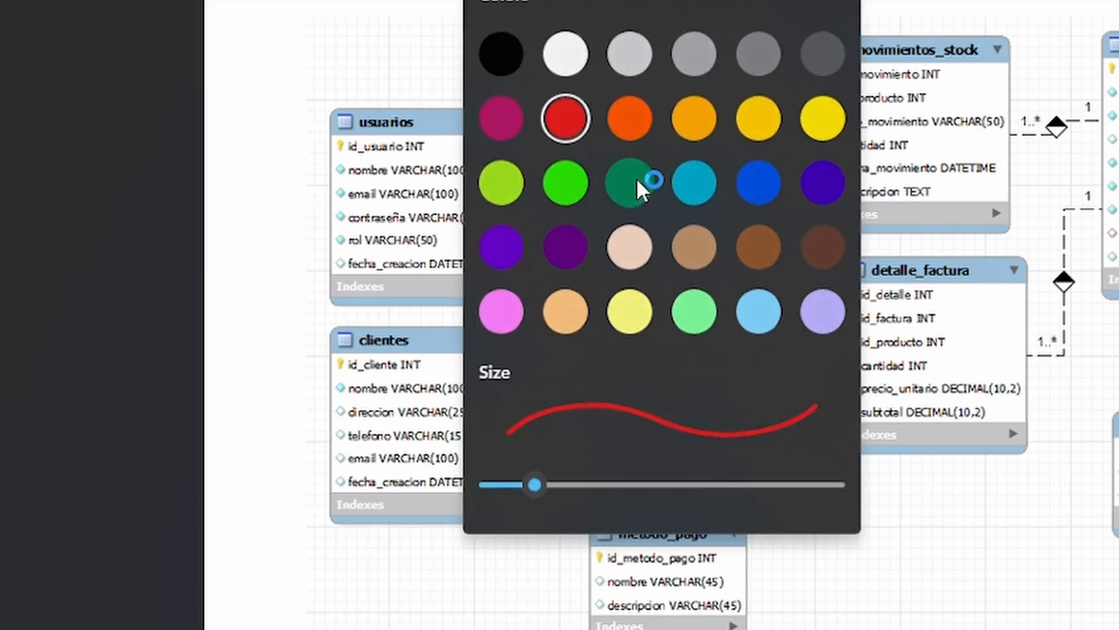
click(564, 117)
mouse_move(481, 54)
mouse_down()
mouse_move(445, 50)
mouse_move(255, 166)
mouse_move(235, 367)
mouse_move(376, 566)
mouse_move(651, 500)
mouse_move(755, 292)
mouse_move(706, 152)
mouse_move(456, 49)
mouse_up()
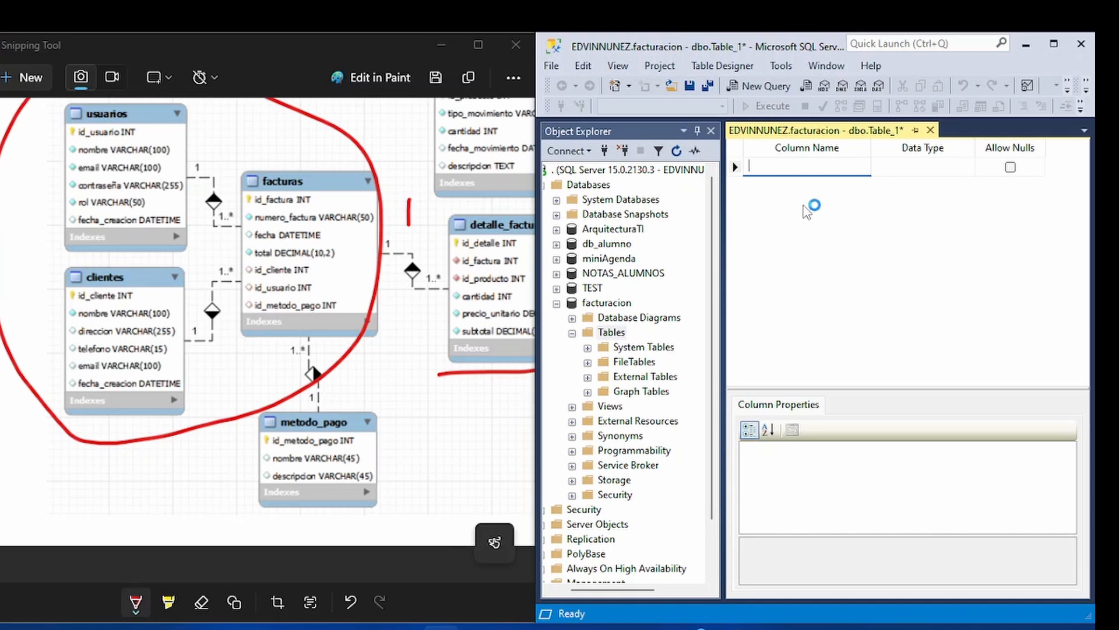
Add the first column id_usuario with data type int to the new table in SQL Server Management Studio.
text(id_usuario)
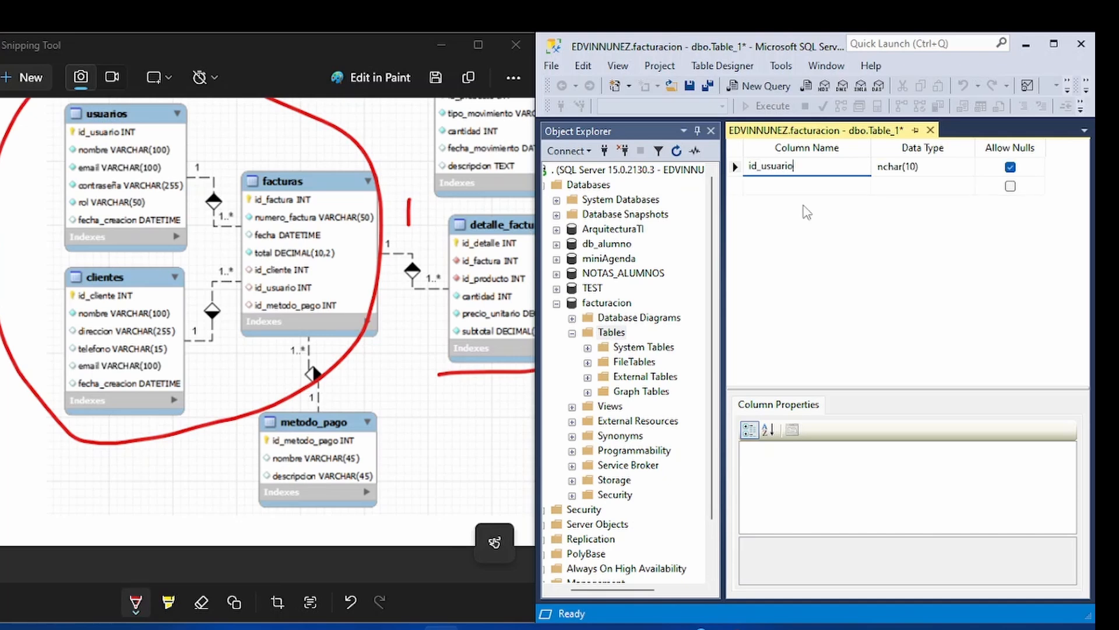
key(Tab)
text(in)
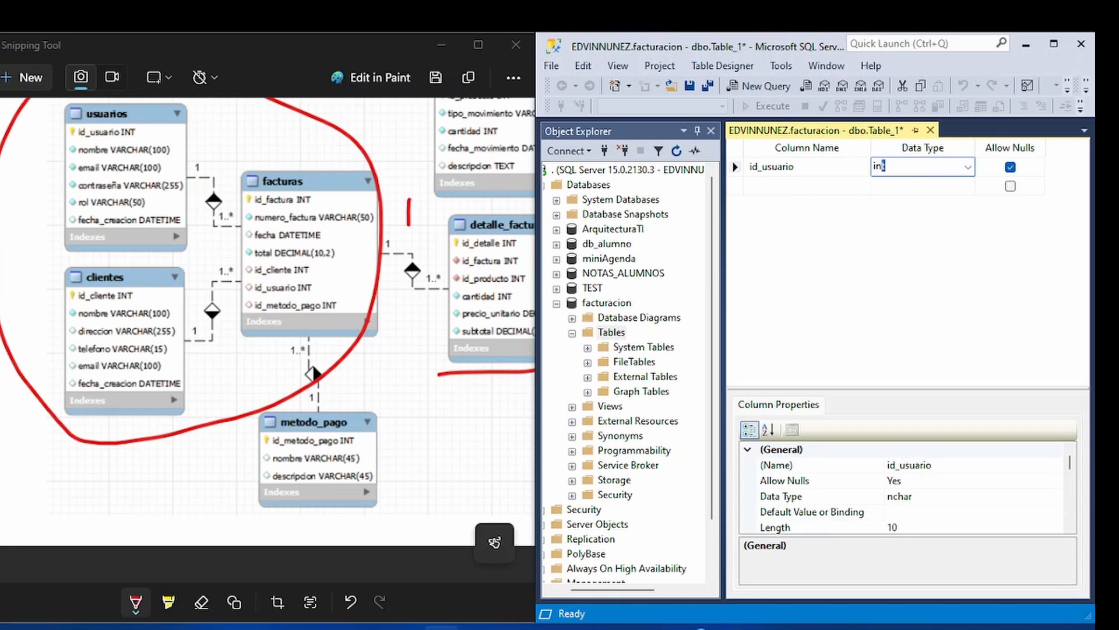
text(t)
click(968, 167)
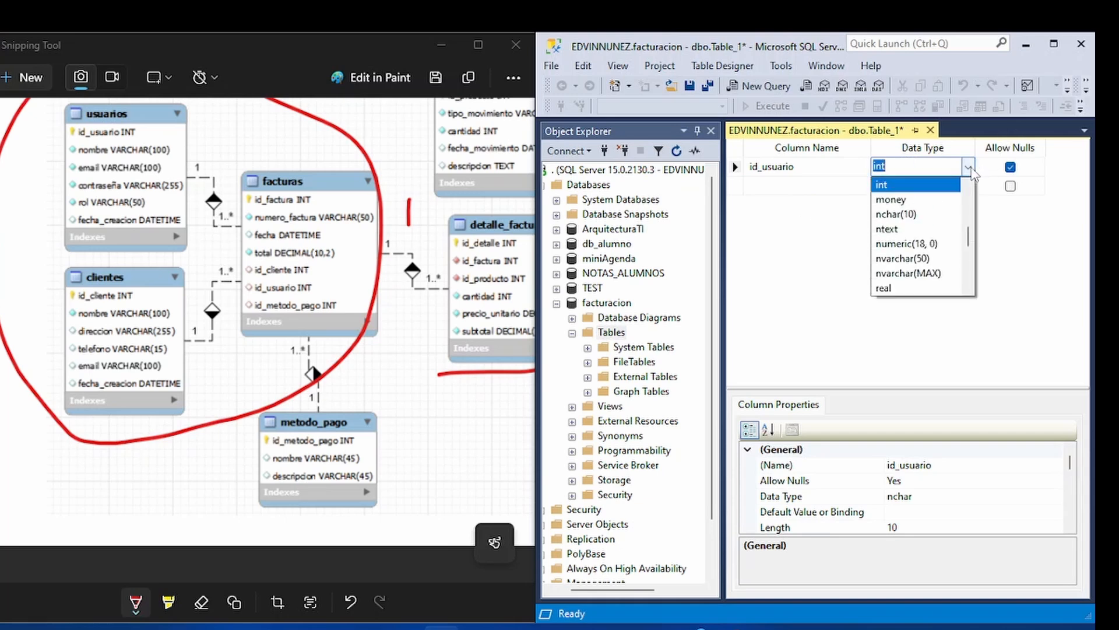
click(967, 167)
click(825, 232)
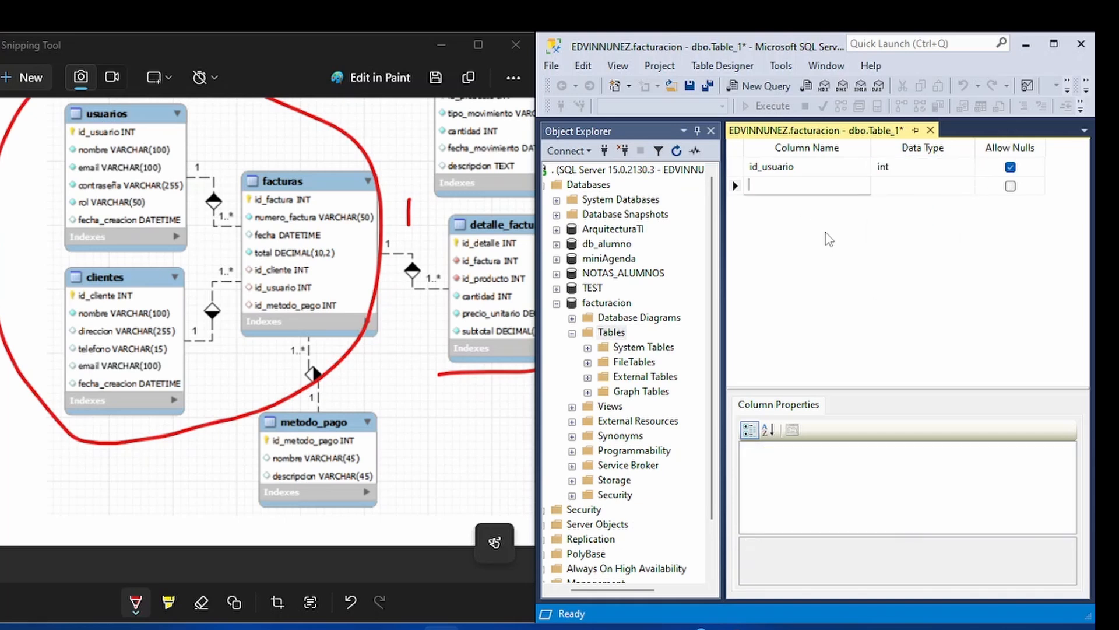
Add a second column named nombre with data type varchar(100).
text(nombre)
key(Tab)
text(varchar)
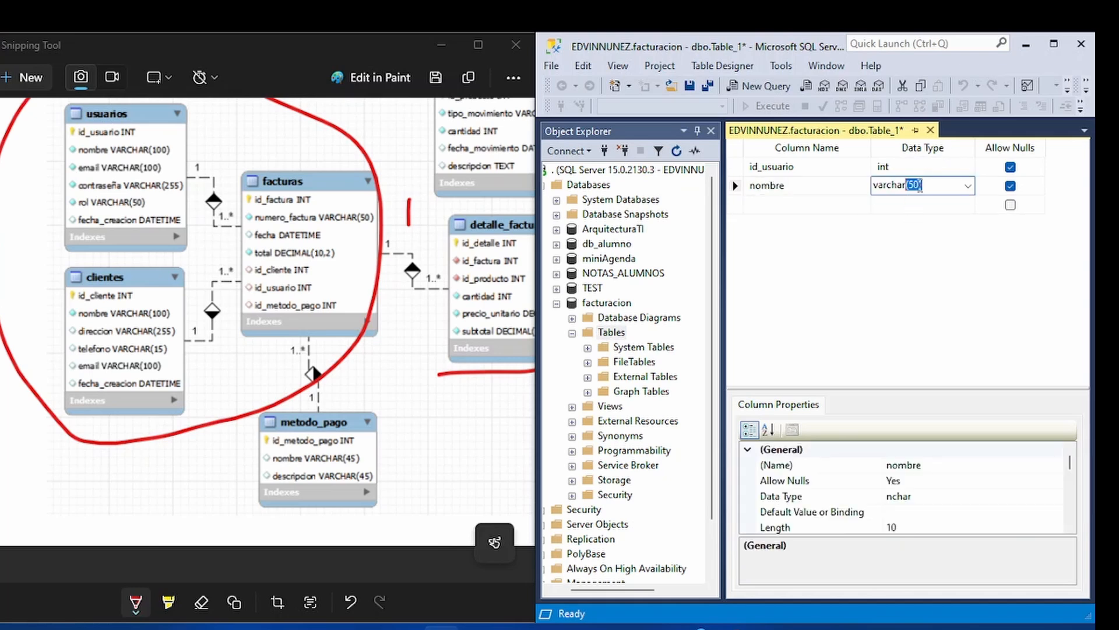
text((100))
key(Tab)
key(Tab)
Add a third column named email with data type varchar(100).
text(email)
key(Tab)
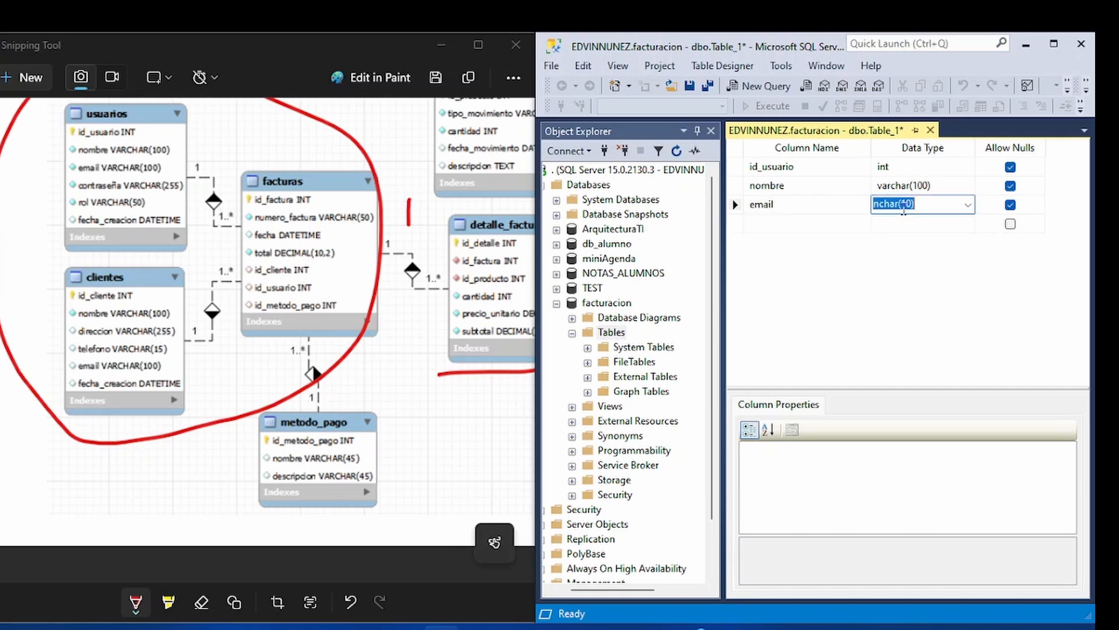
text(c)
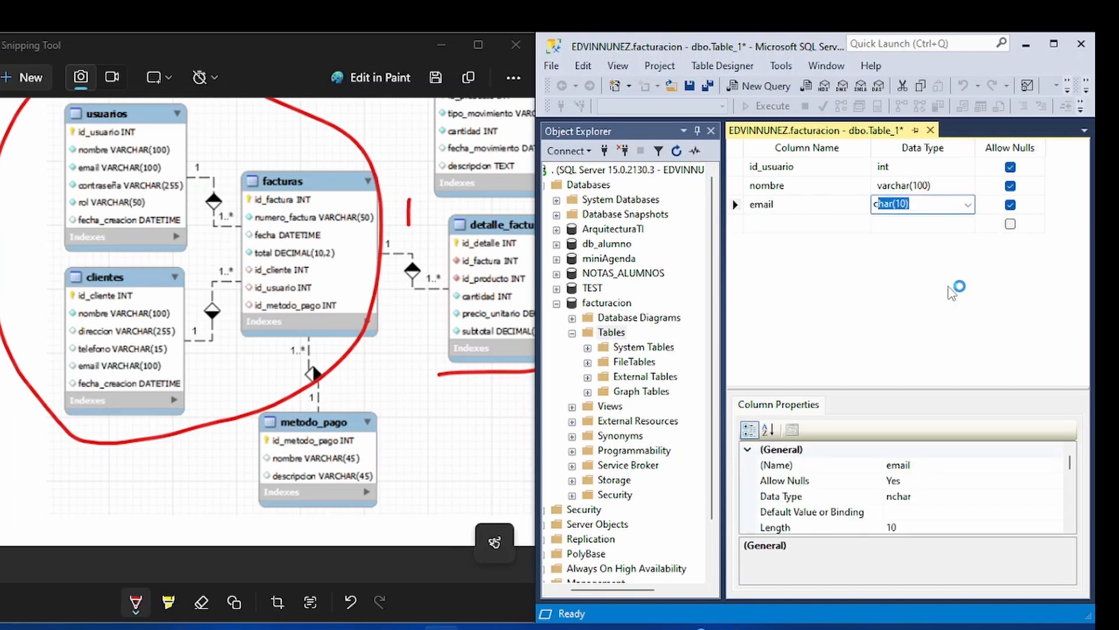
key(BackSpace)
key(BackSpace)
text(varchar(100))
key(Tab)
key(Tab)
Rename the nombre column as nombre_completo.
click(789, 187)
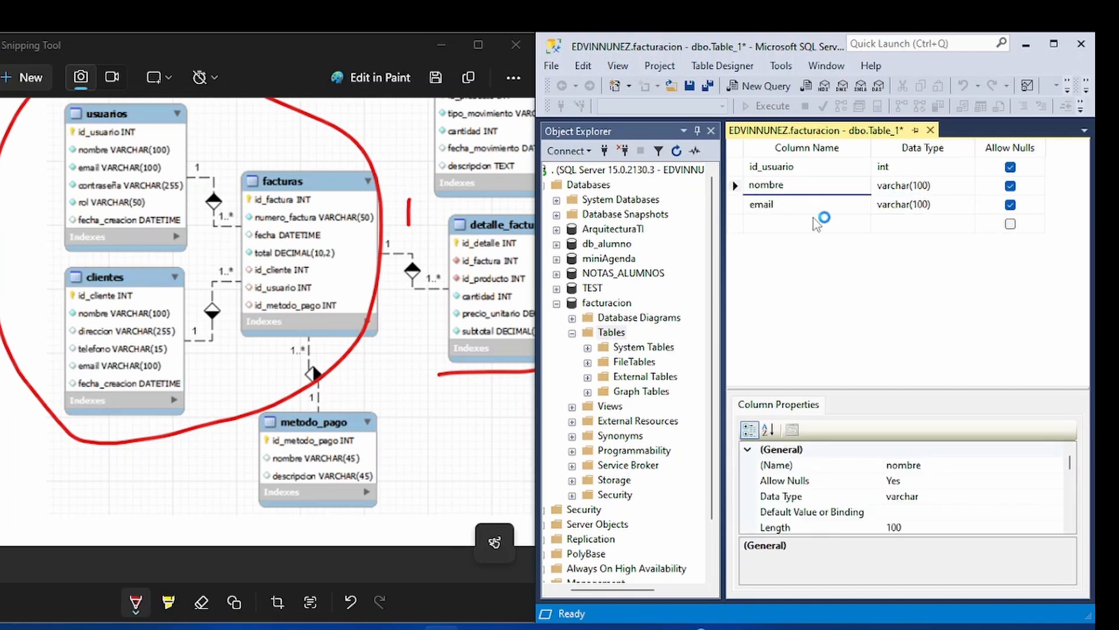
text(_completo)
click(923, 184)
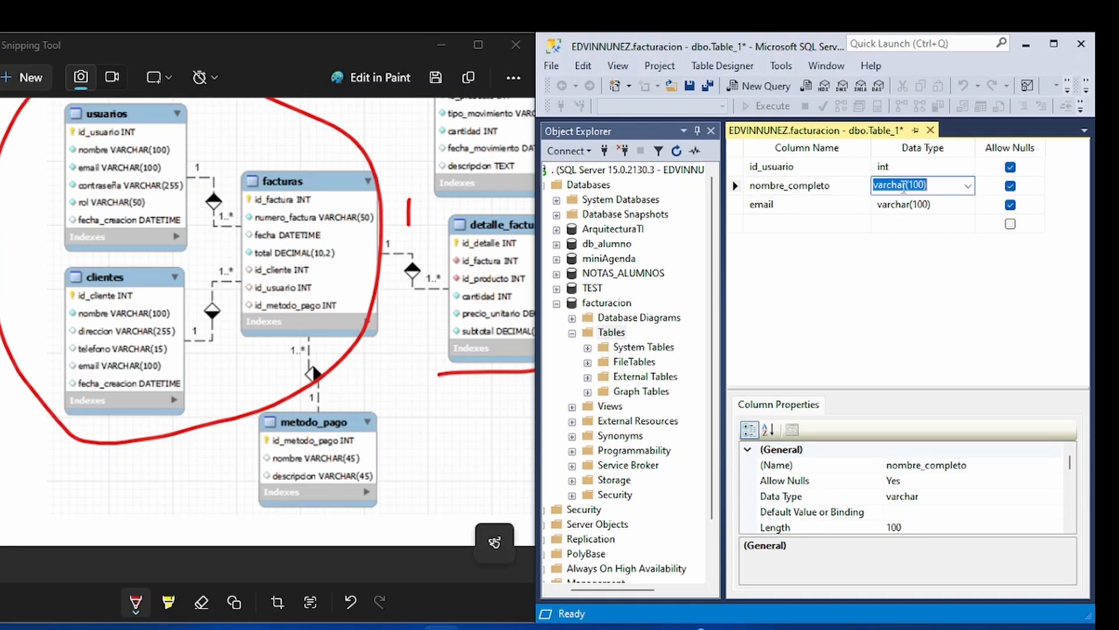
Set the data type of the nombre_completo column to varchar(150).
click(920, 184)
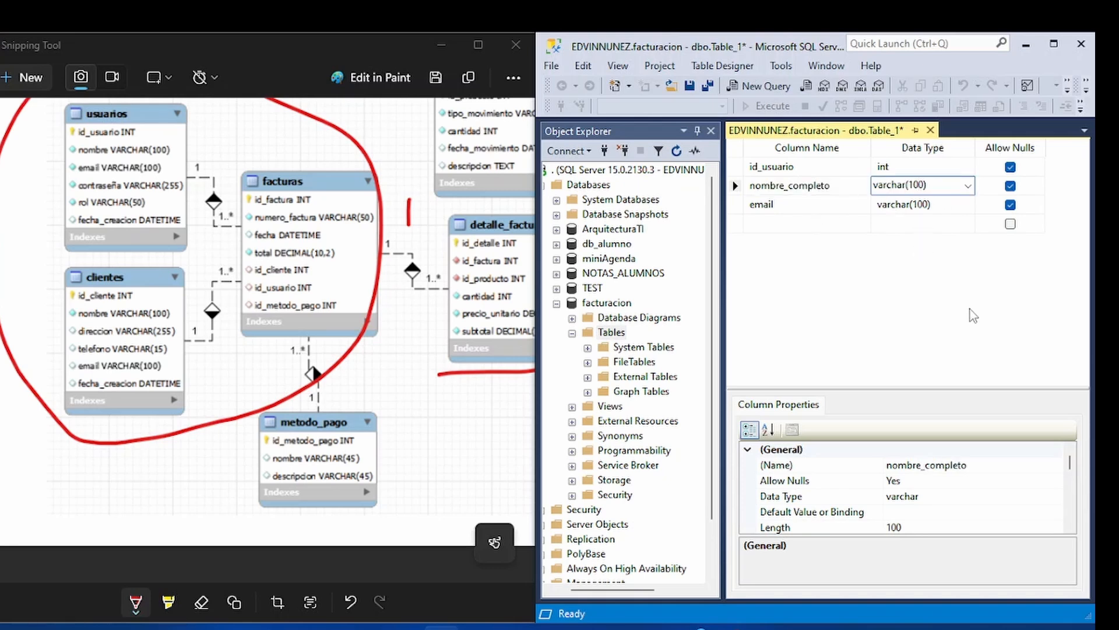
key(BackSpace)
key(BackSpace)
text(15)
click(765, 226)
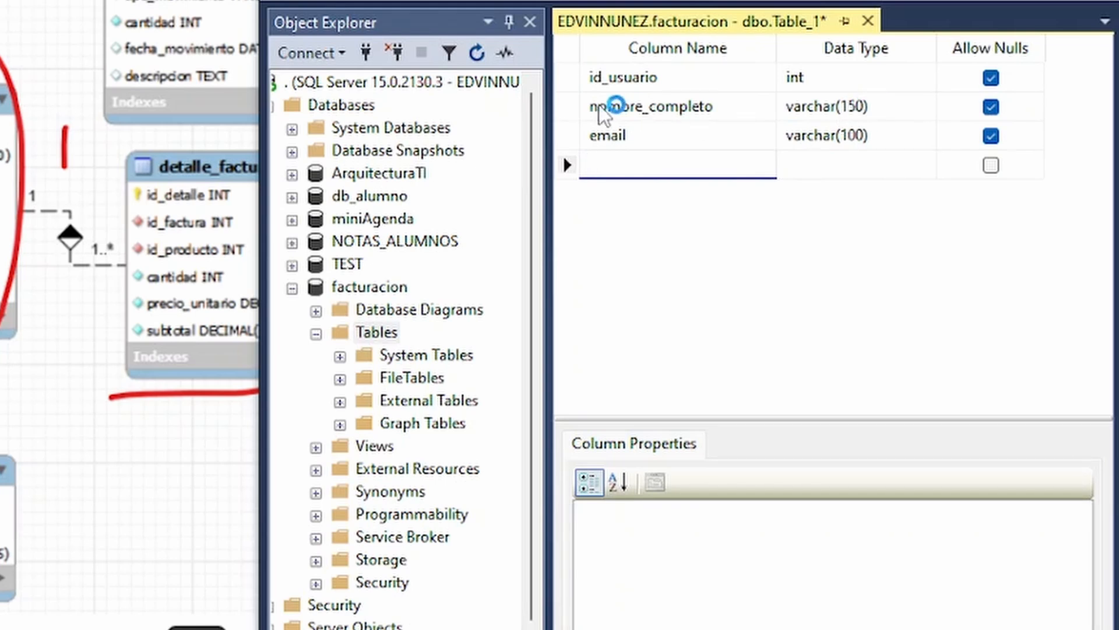
click(568, 106)
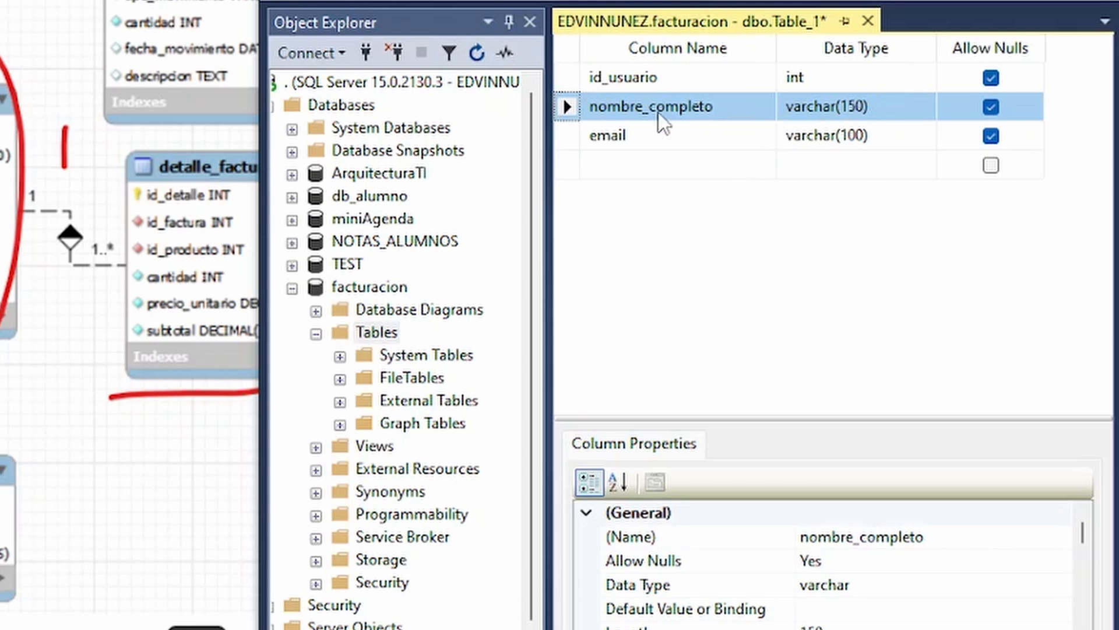
Add a fourth column named contrasenia with data type varchar(255).
click(648, 165)
text(contrase)
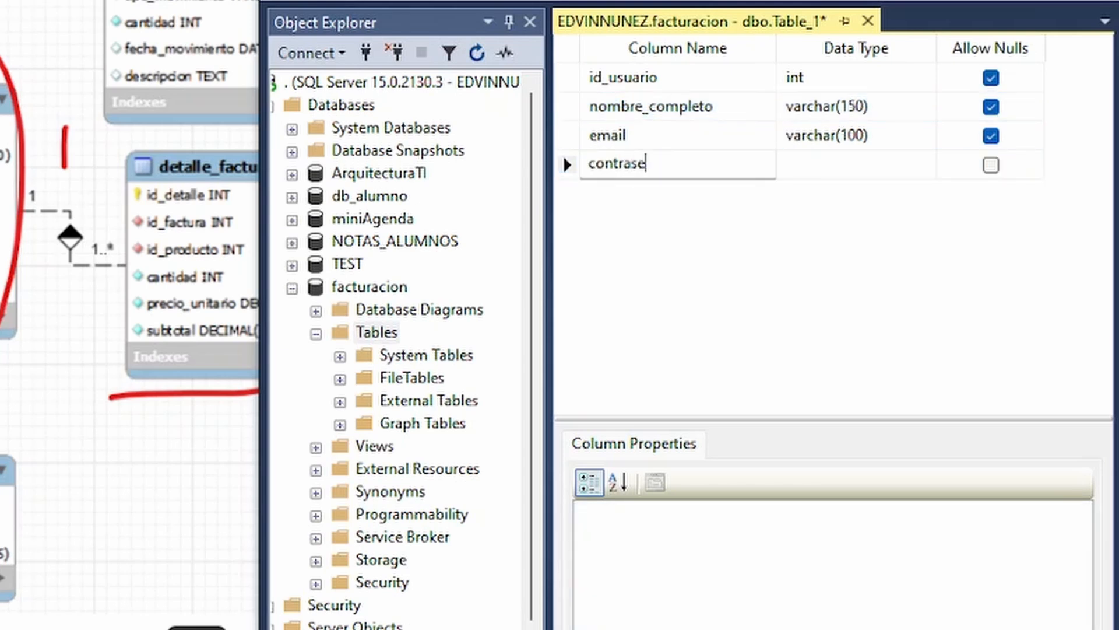
text(nia)
key(Tab)
text(varc)
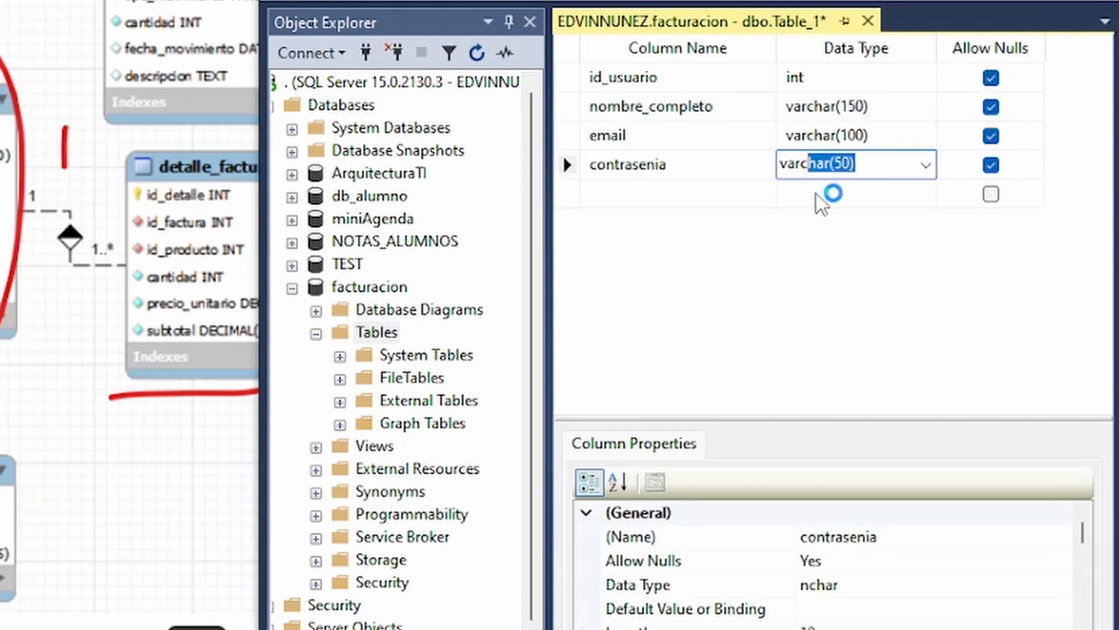
click(844, 164)
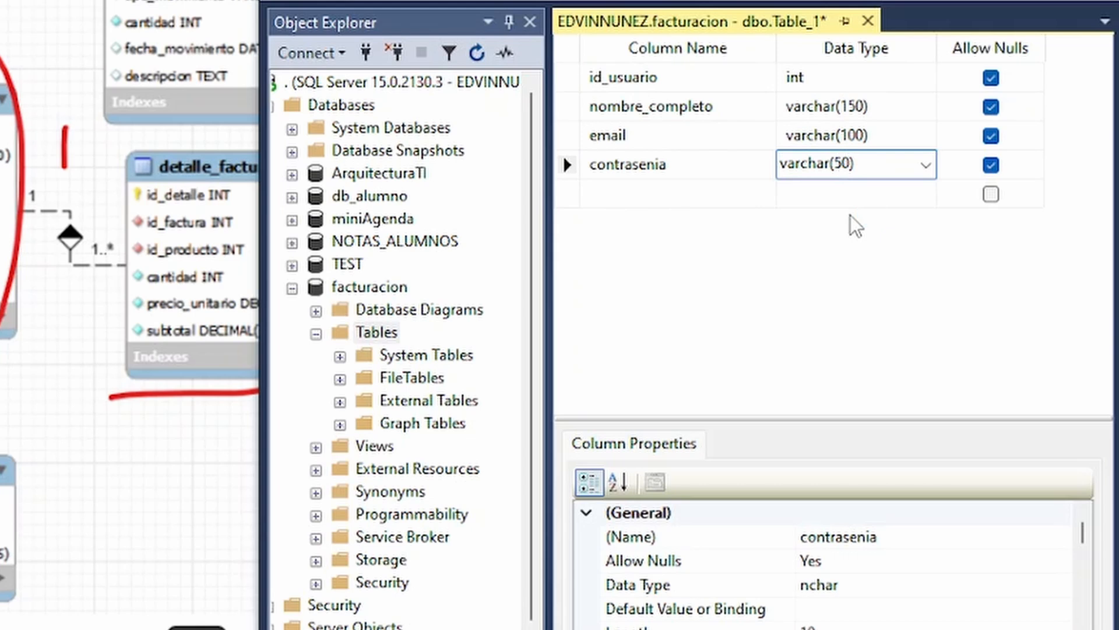
key(BackSpace)
key(BackSpace)
text(255)
Add a fifth column named rol with data type varchar(50).
click(662, 194)
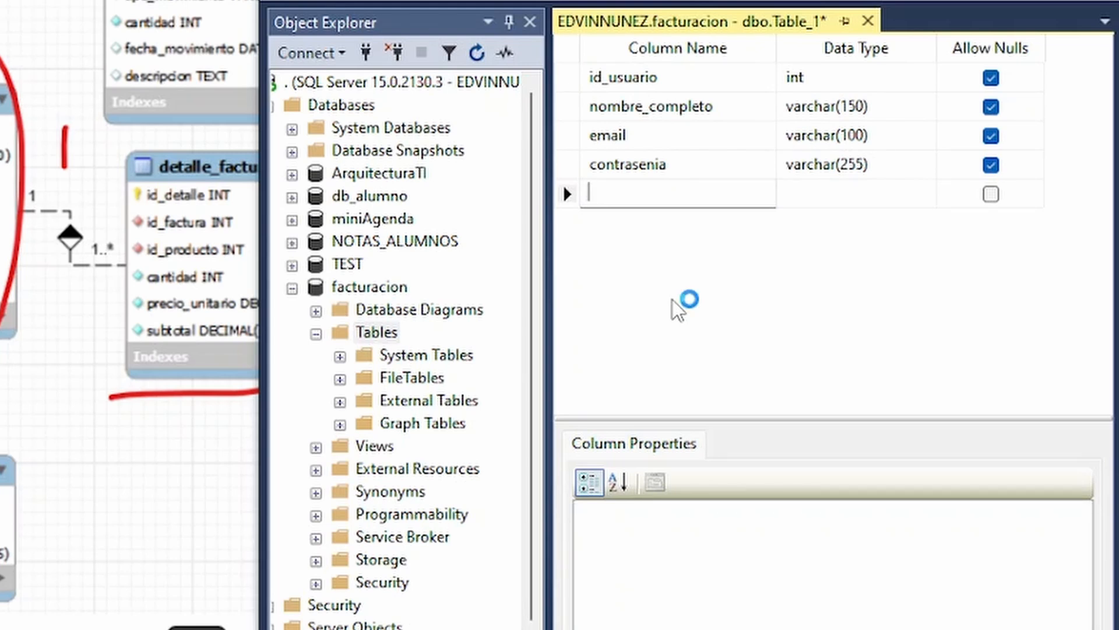
text(rol)
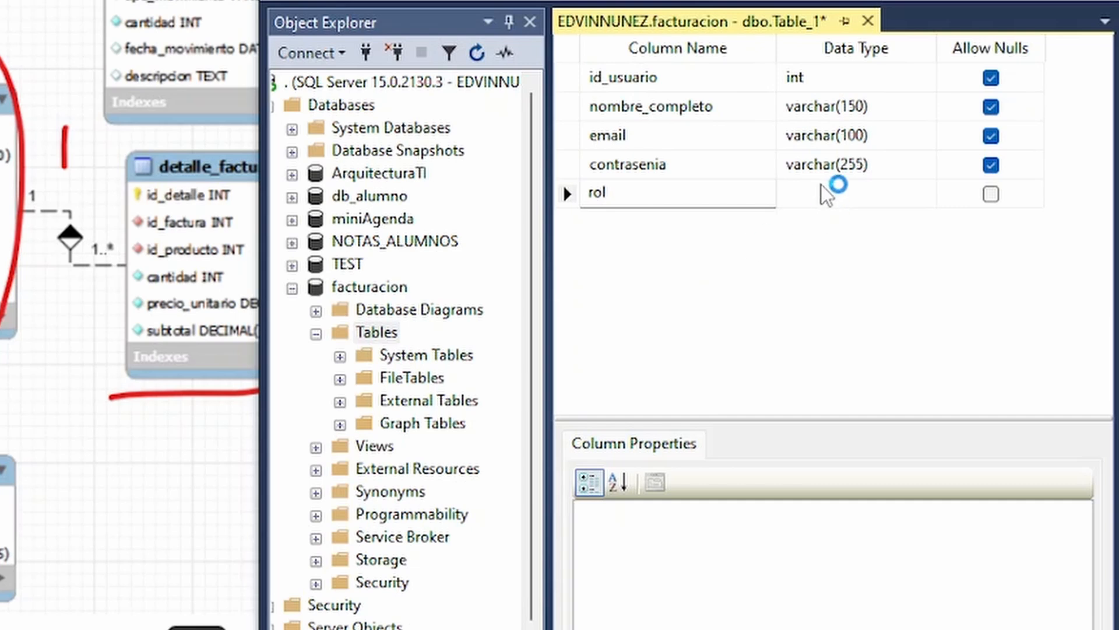
click(822, 186)
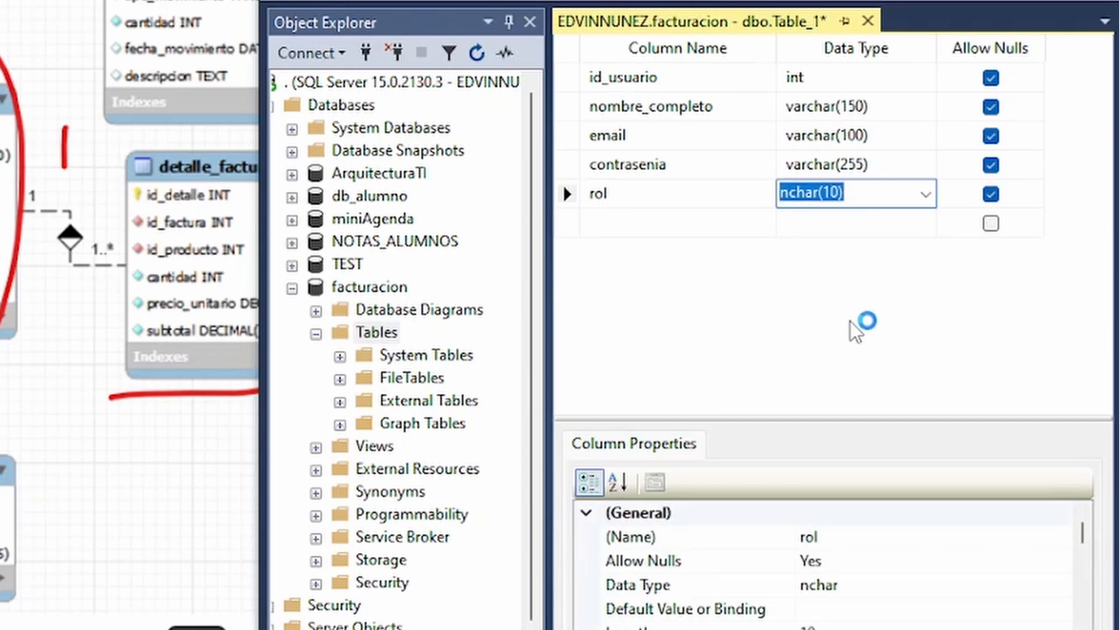
text(varchar)
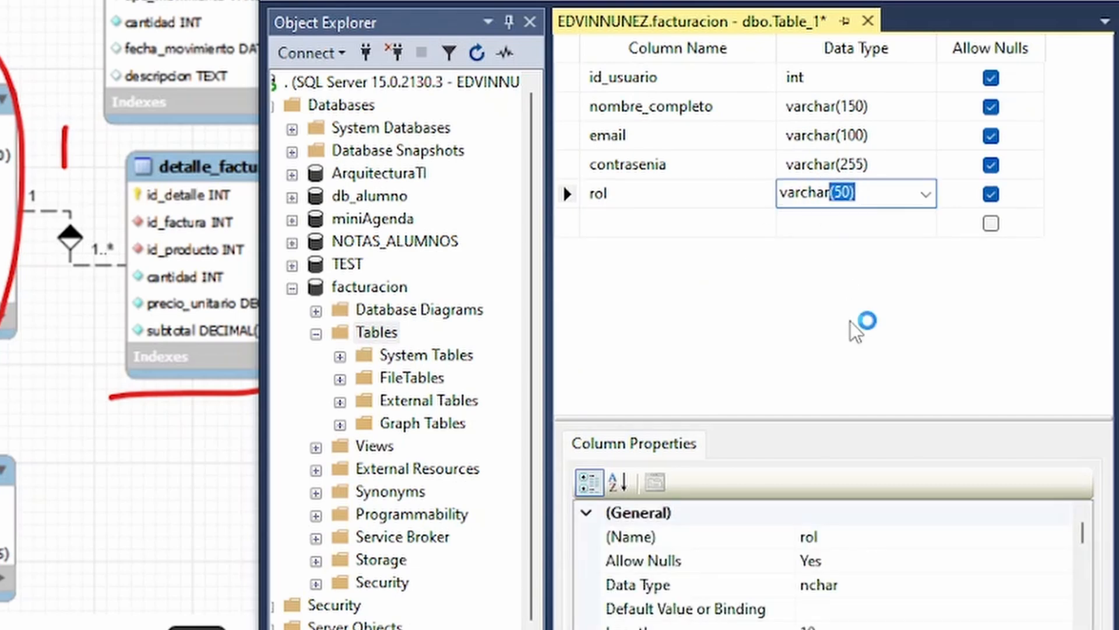
key(Return)
Add a sixth column named fecha_creacion with data type datetime.
text(fecha_creacion)
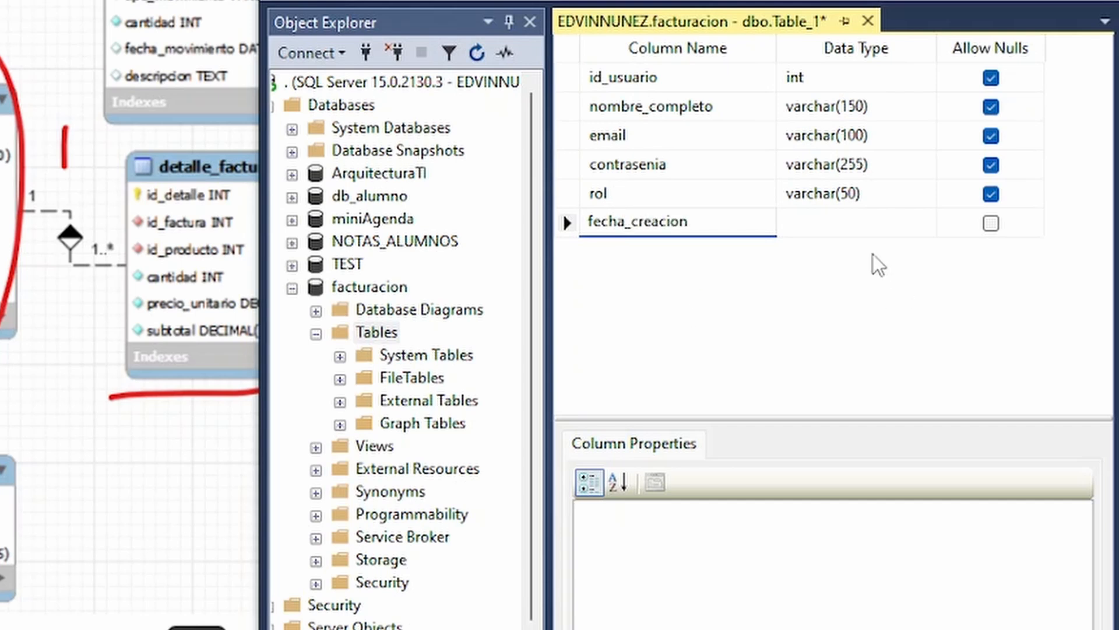
key(Tab)
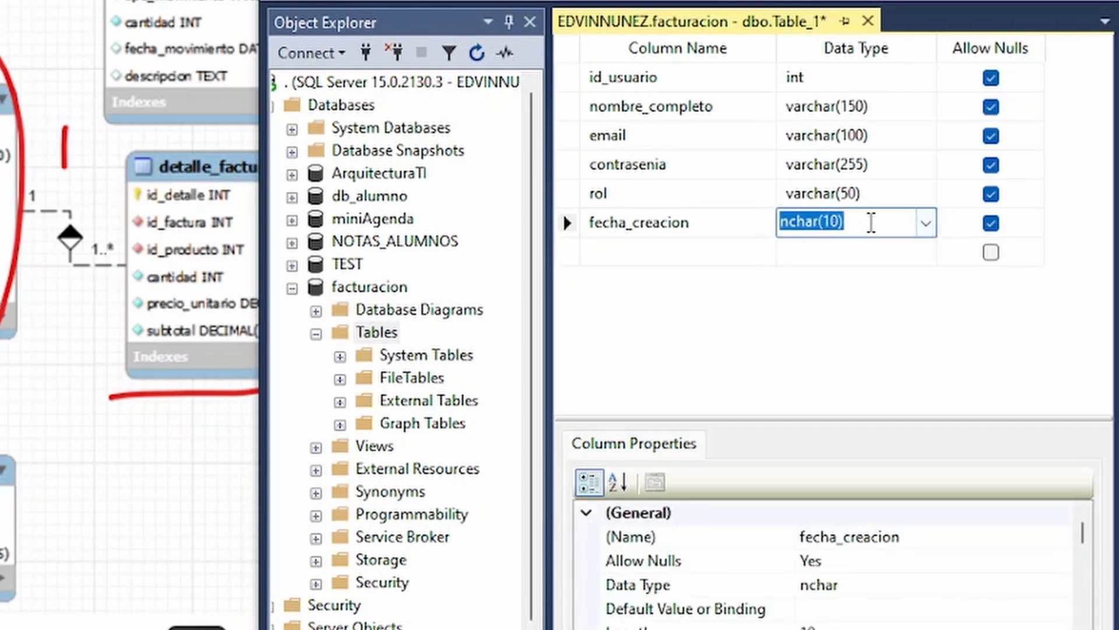
text(date)
key(Down)
click(606, 298)
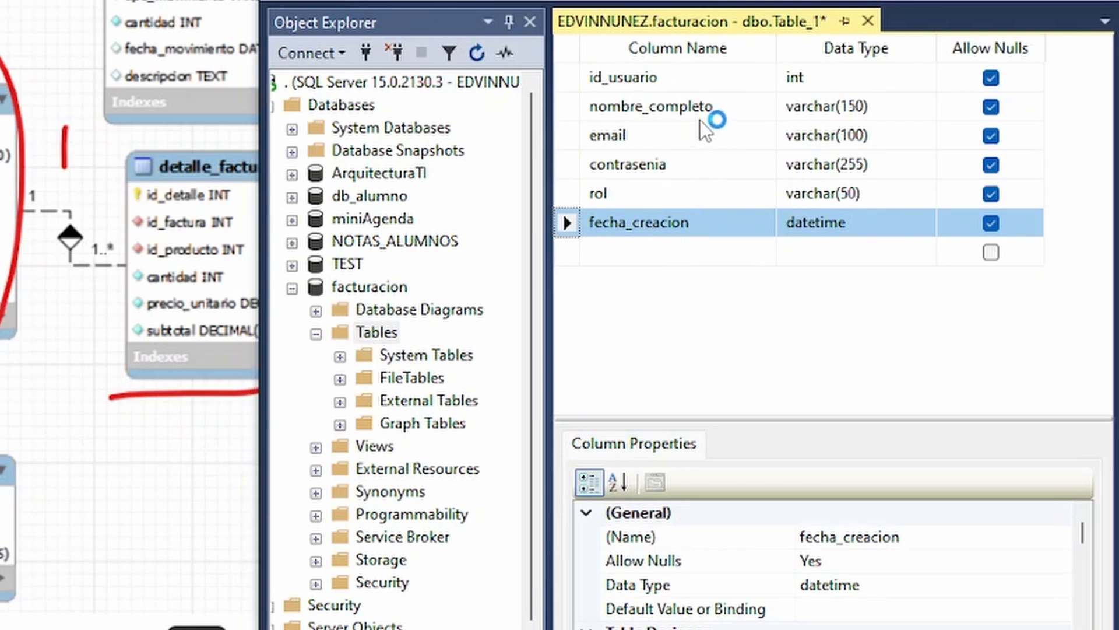
Set the id_usuario column as the table's primary key.
click(569, 77)
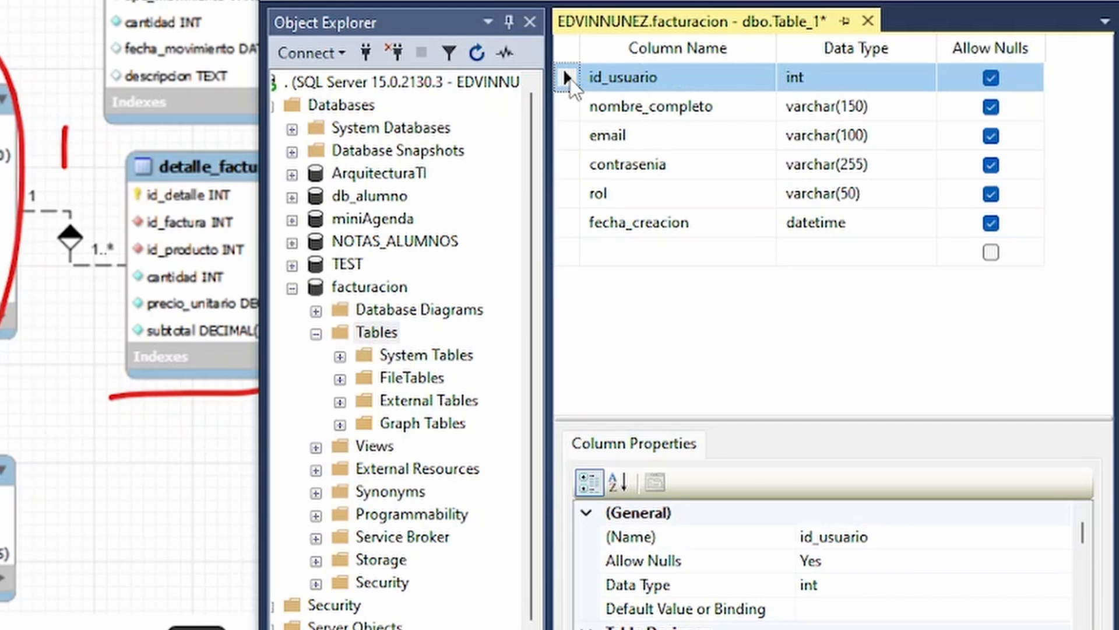
right_click(569, 82)
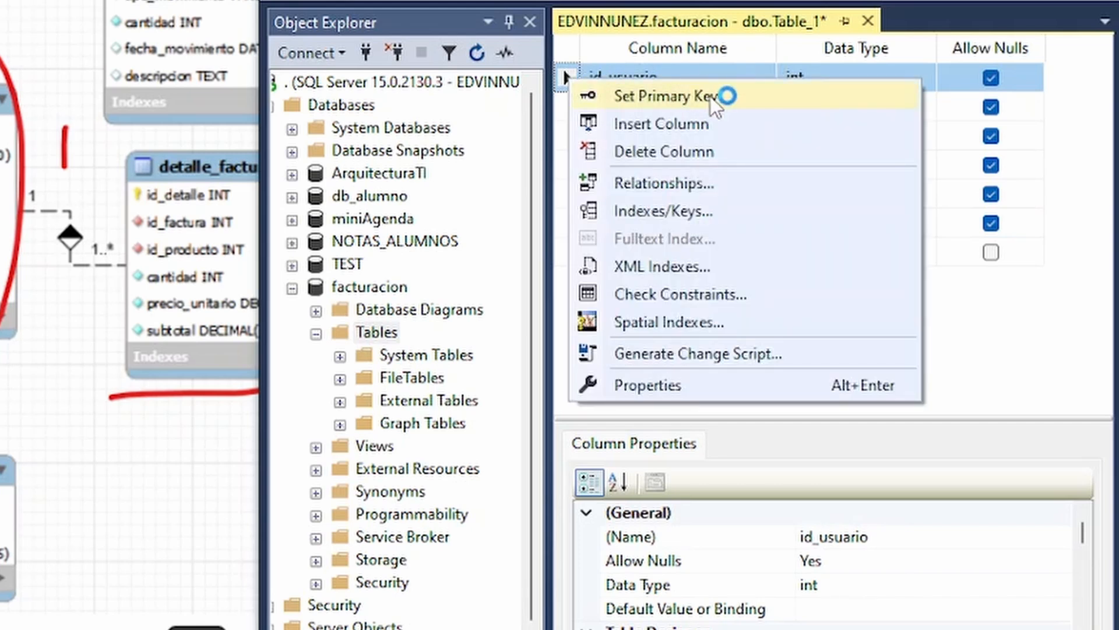
click(660, 97)
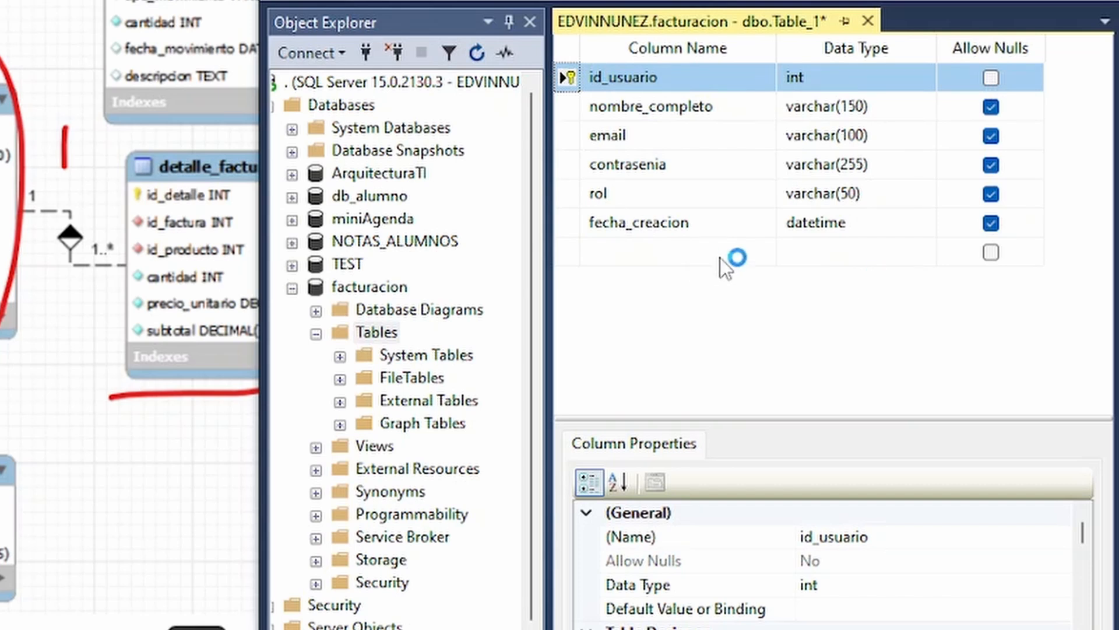
Save the new table under the name usuarios.
right_click(649, 22)
click(664, 37)
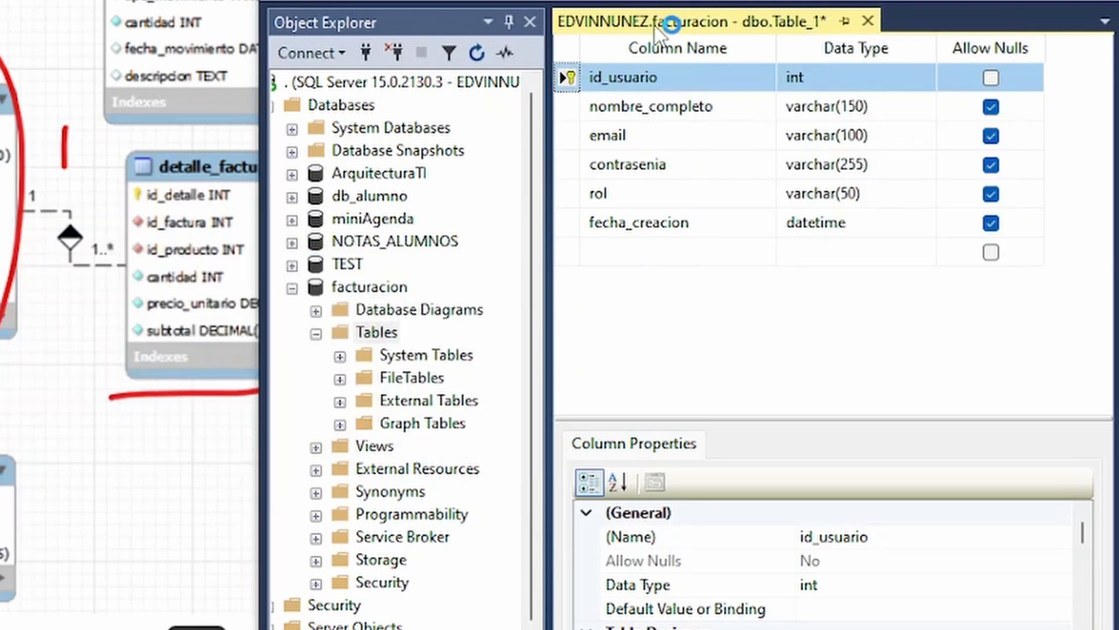
right_click(654, 22)
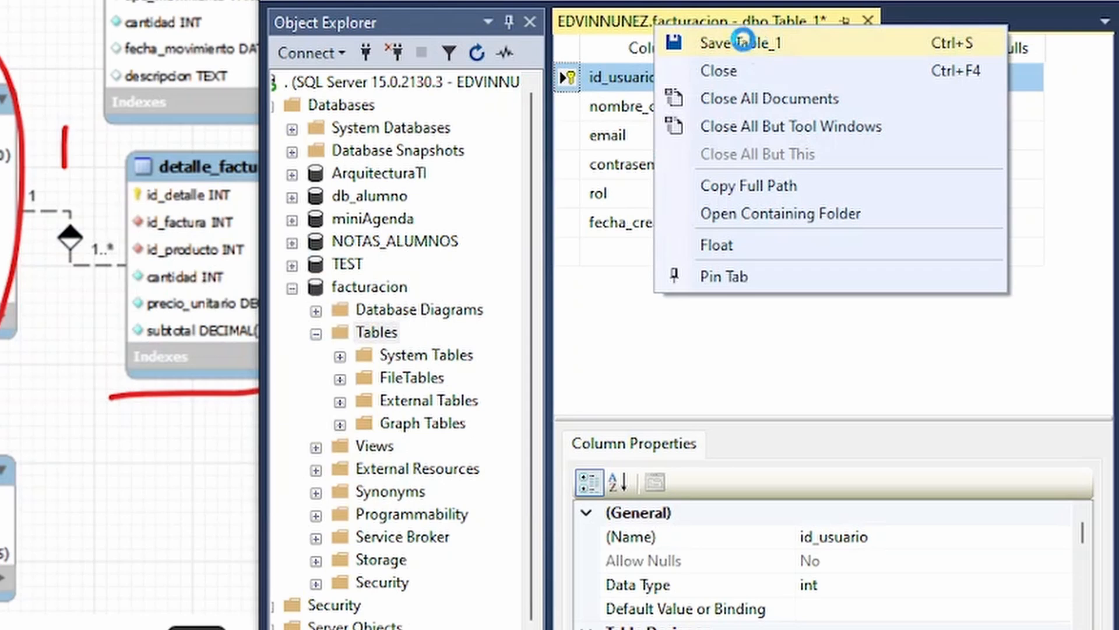
click(747, 43)
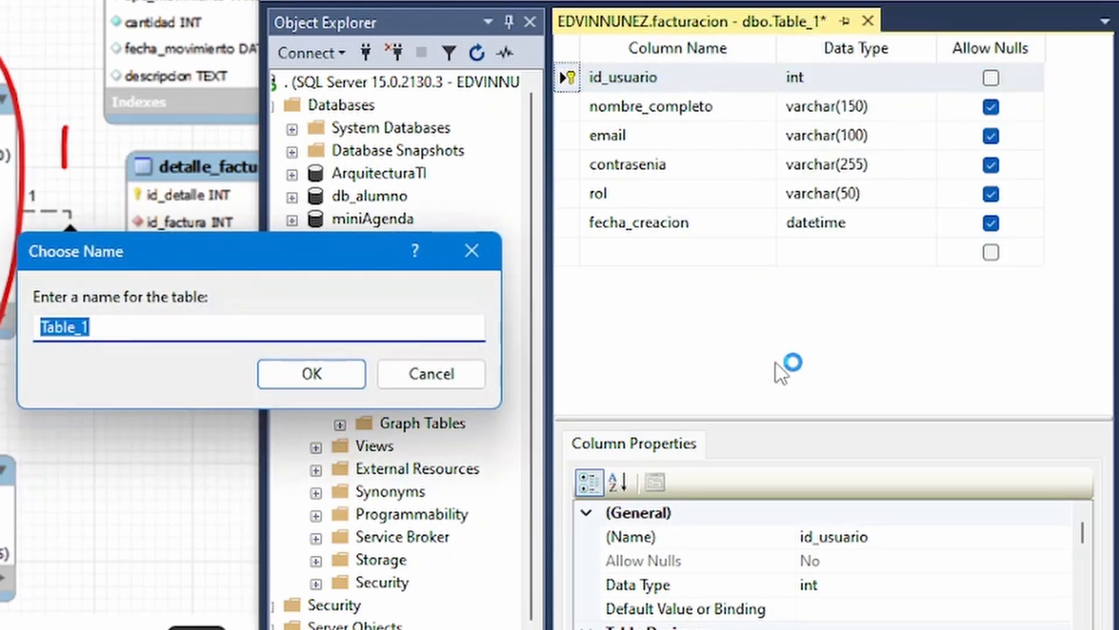
text(usu)
key(BackSpace)
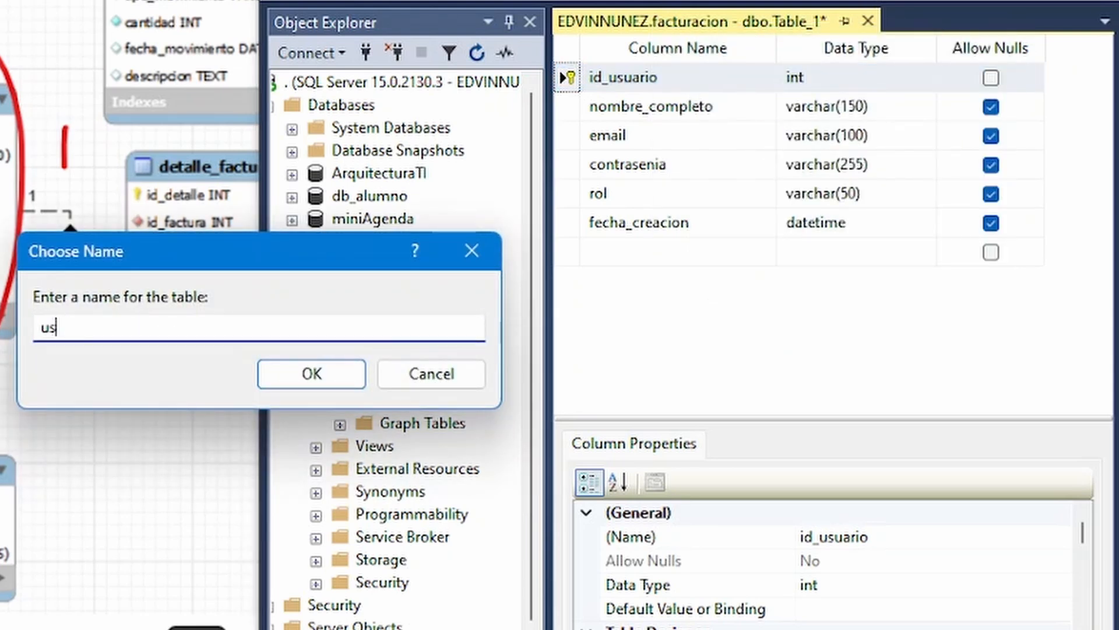
text(uarios)
click(321, 375)
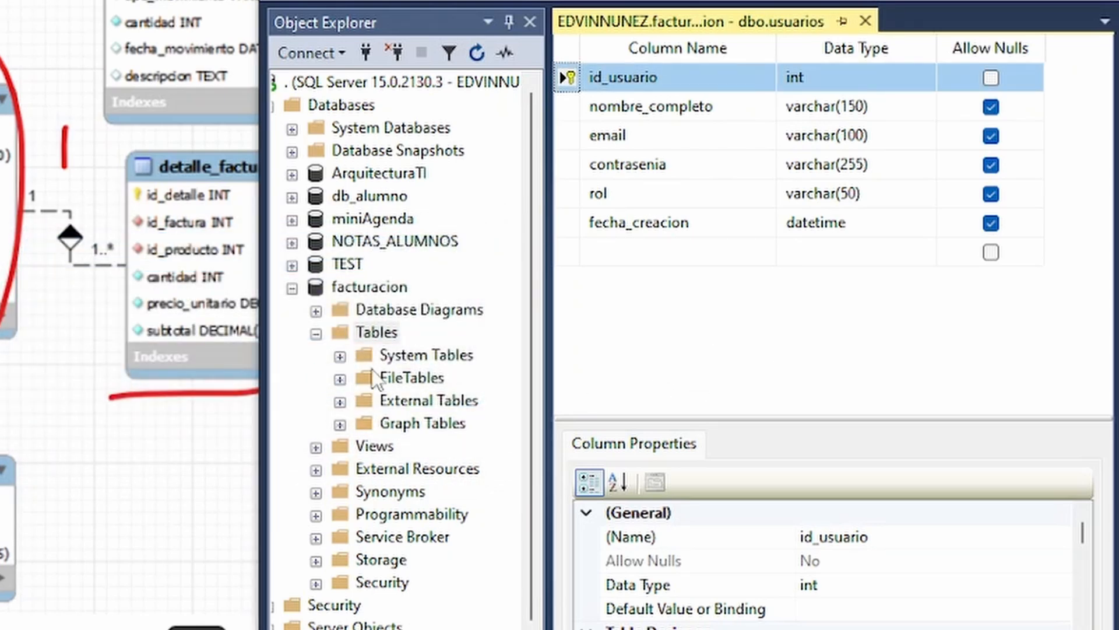
Refresh the facturacion database's tables, then expand dbo.usuarios and its columns to check them and collapse the table again.
right_click(379, 332)
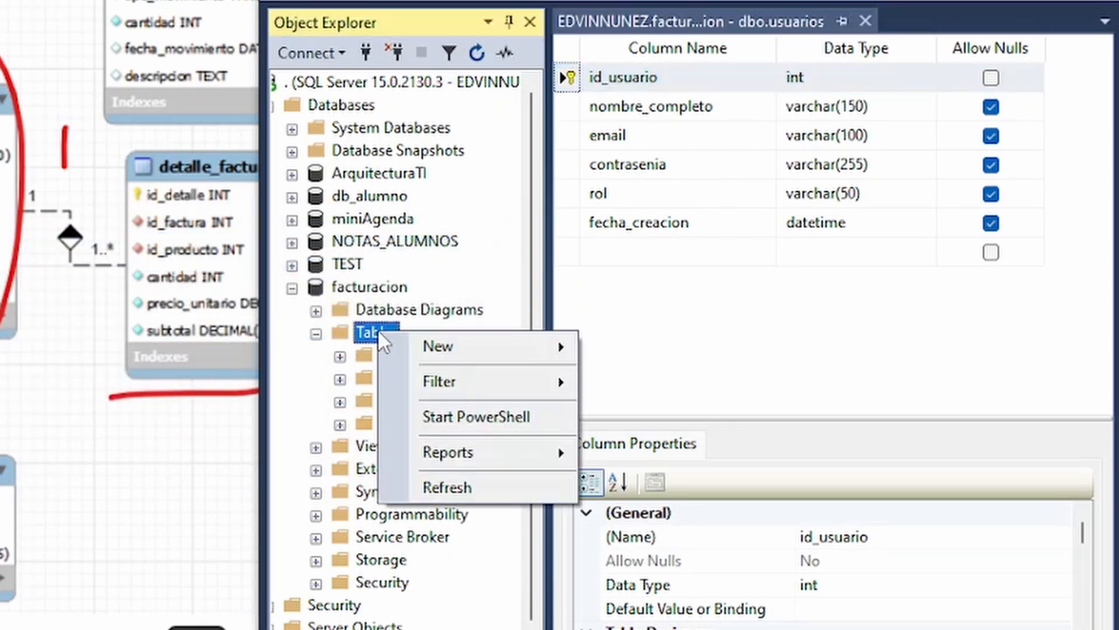
click(470, 489)
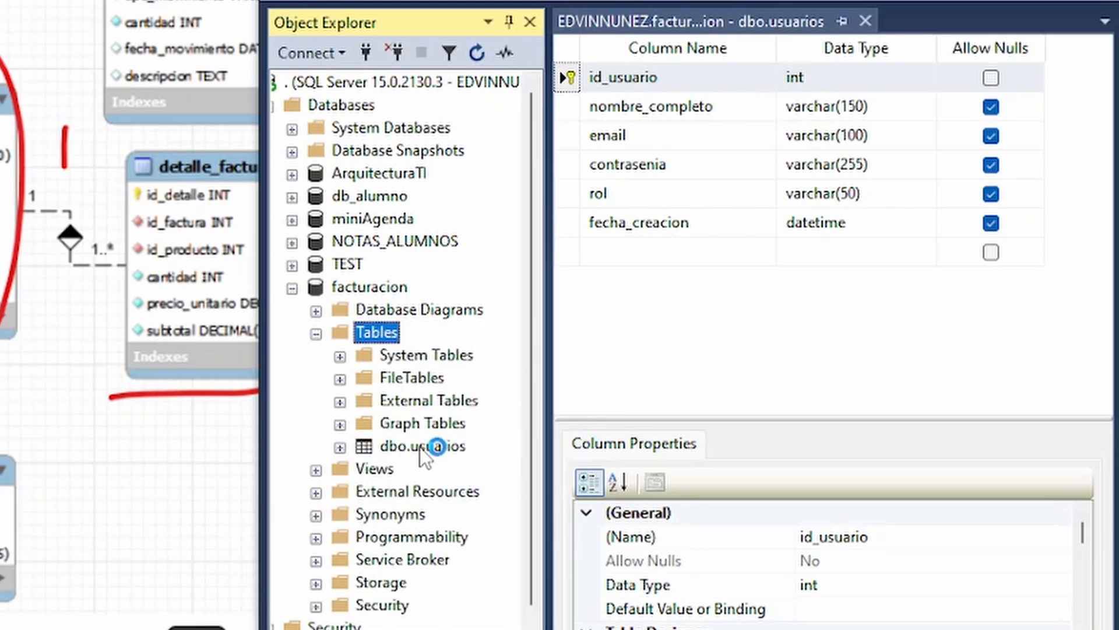
click(388, 446)
click(340, 447)
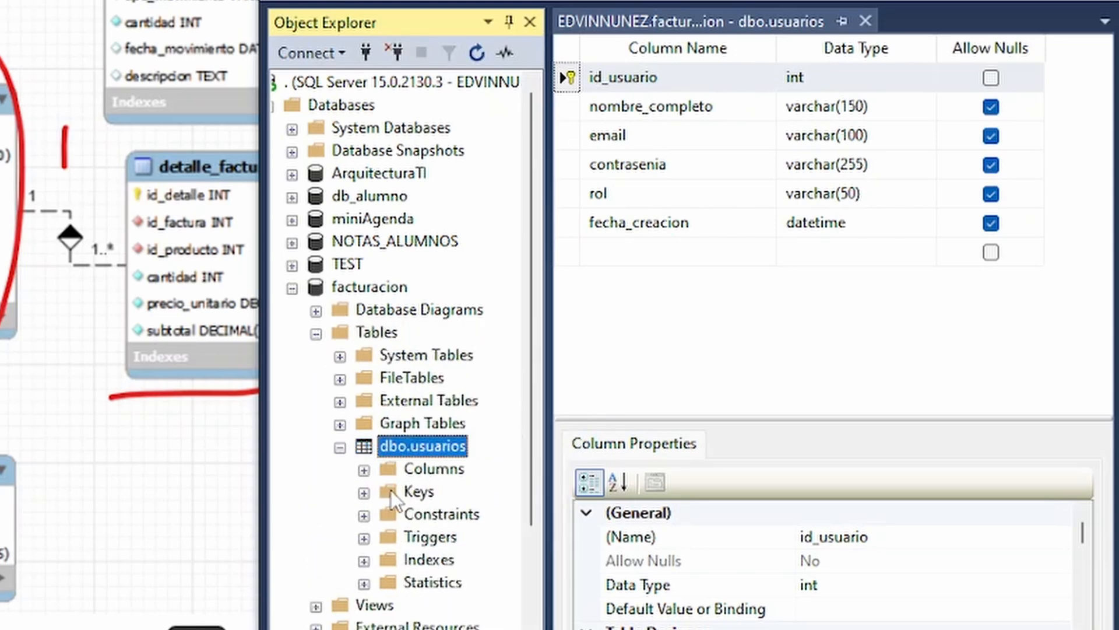
click(364, 470)
scroll(473, 556, down, 2)
click(339, 311)
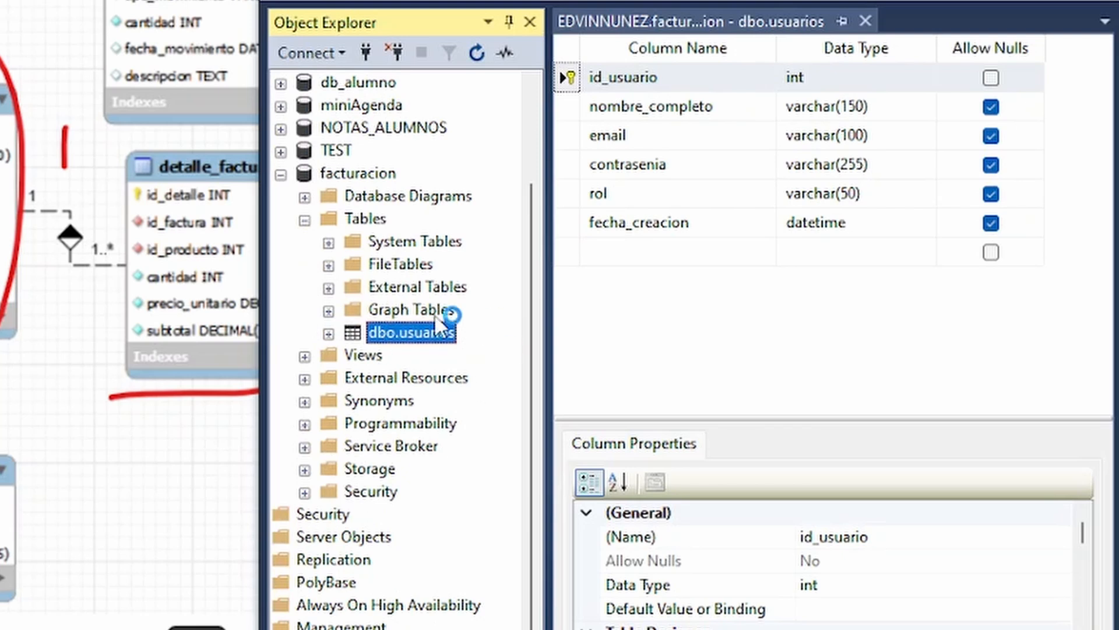
Close the usuarios table design and start a new table in the facturacion database.
click(803, 26)
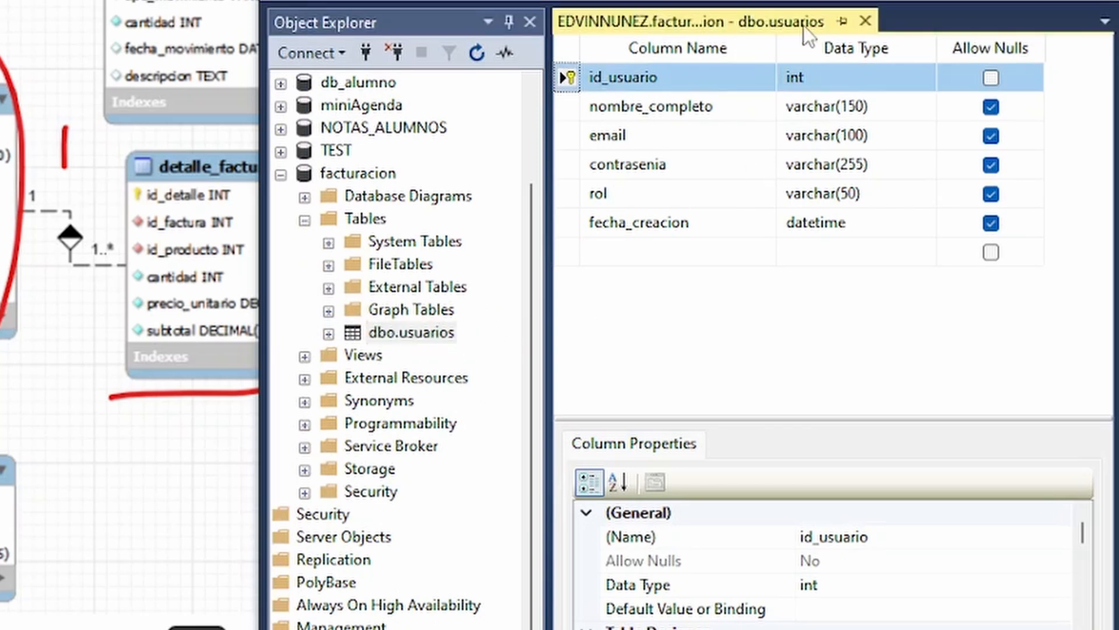
click(865, 23)
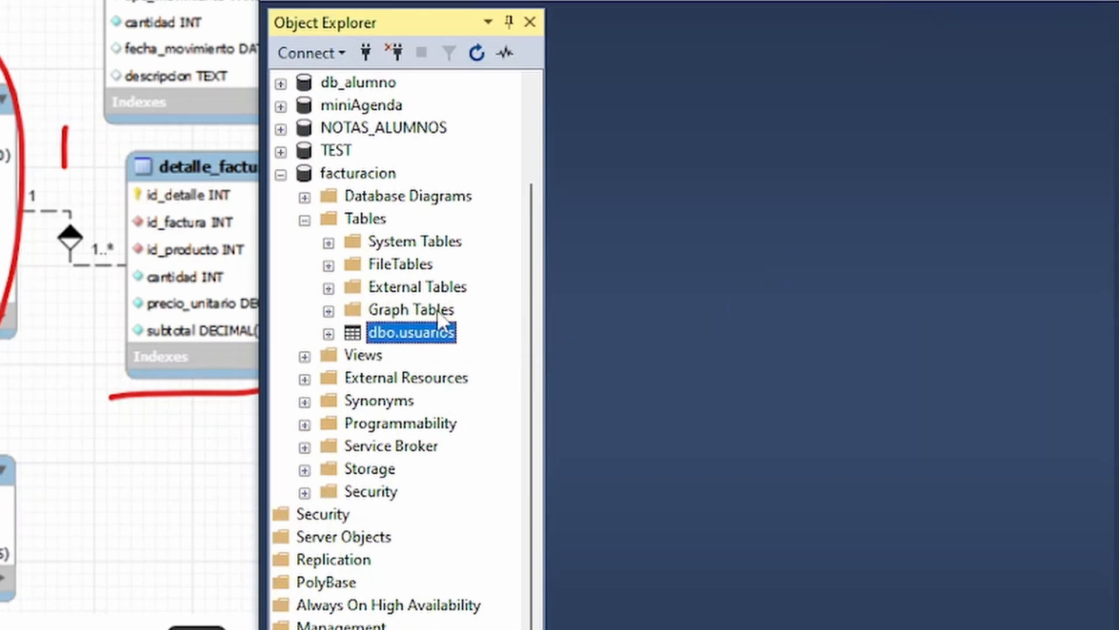
right_click(368, 222)
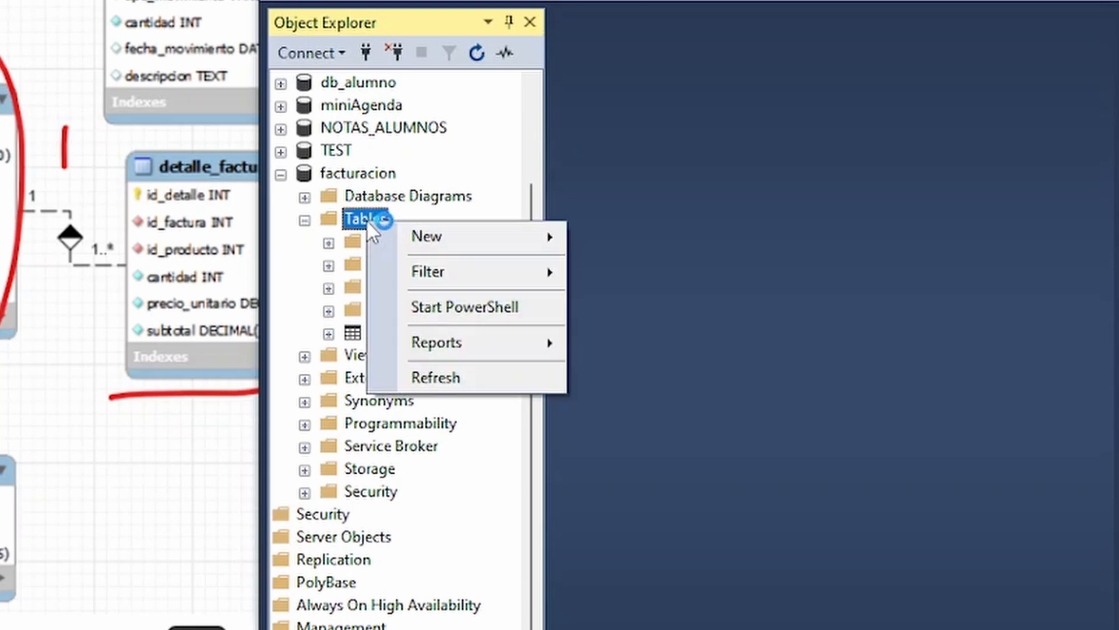
mouse_move(457, 243)
click(612, 237)
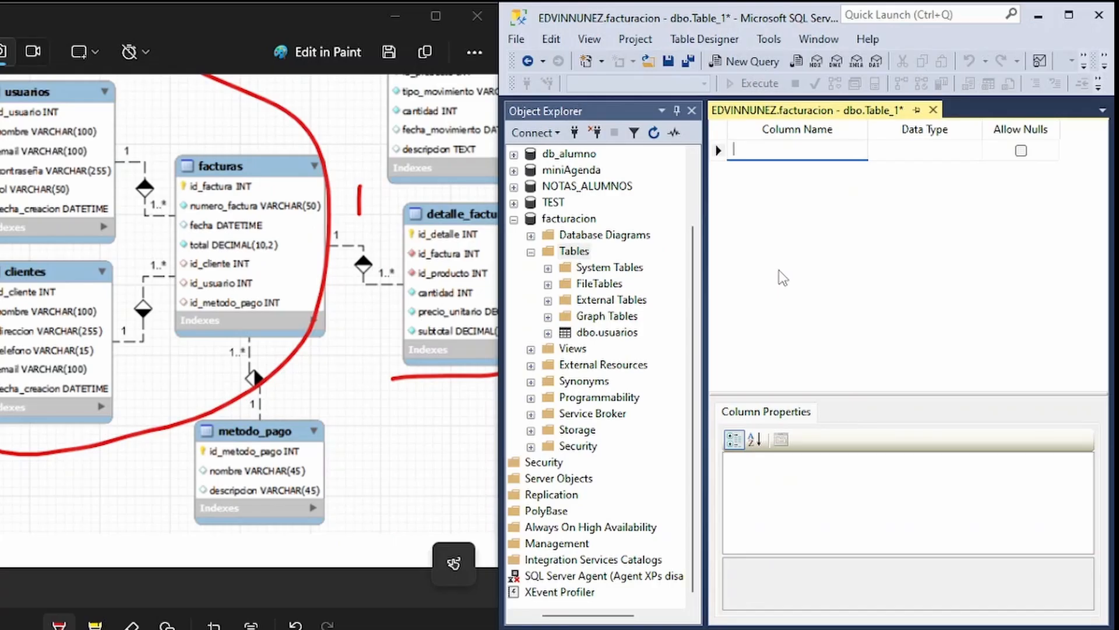
Add the first column id_cliente with data type int to the new table.
text(id_cliente)
key(Tab)
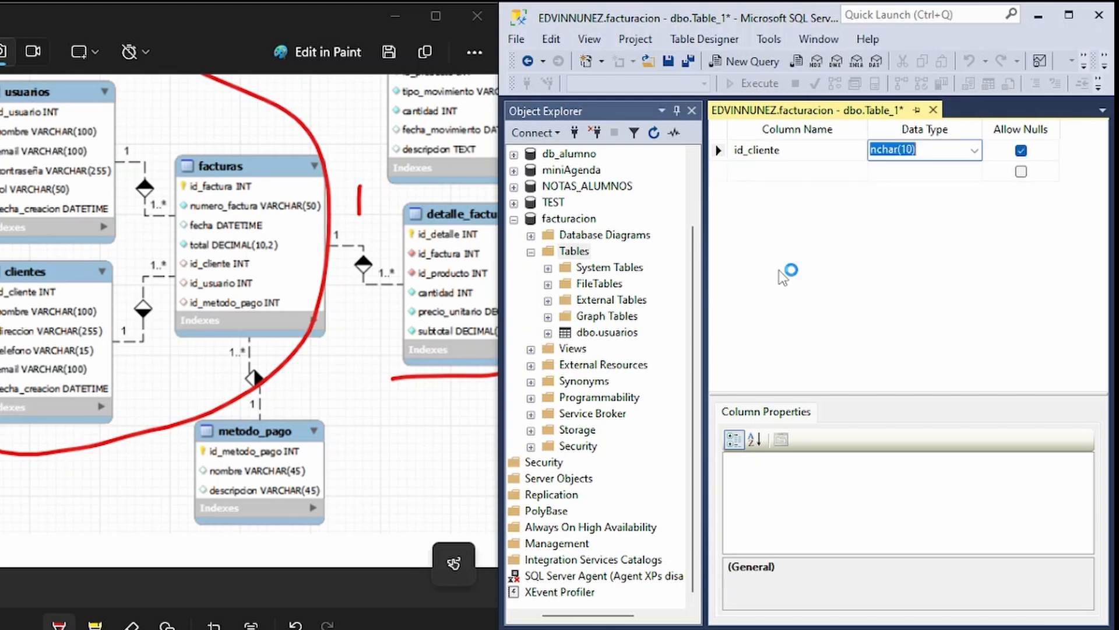
key(BackSpace)
text(INT)
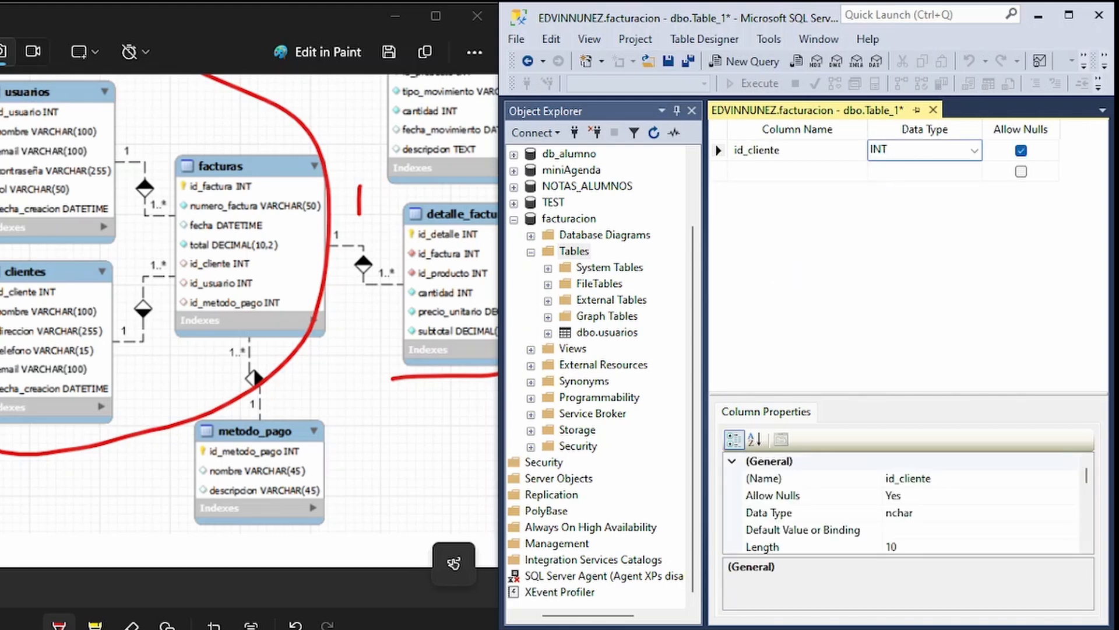
key(Return)
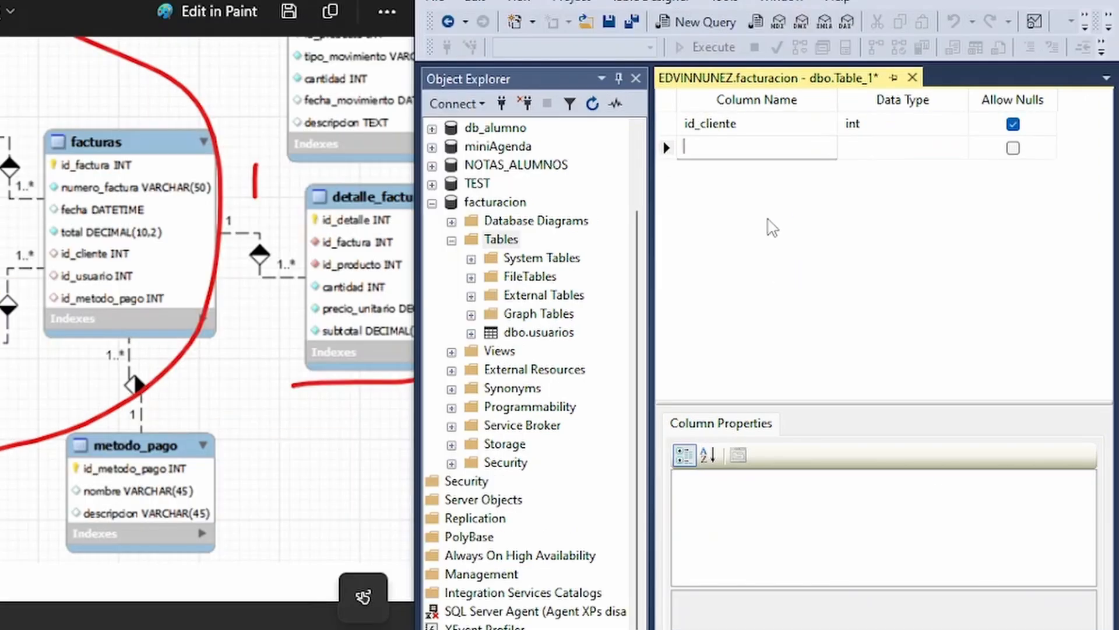
Add a second column named nombre_completo with data type varchar(150) below id_cliente.
text(nombre_complet)
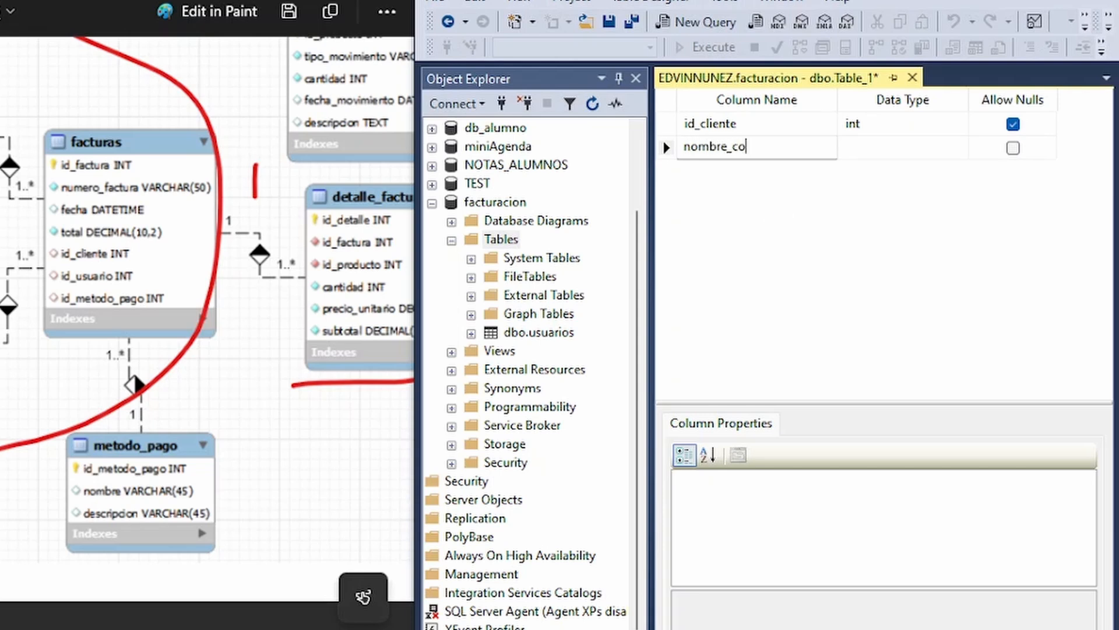
text(o)
key(Tab)
text(varcha)
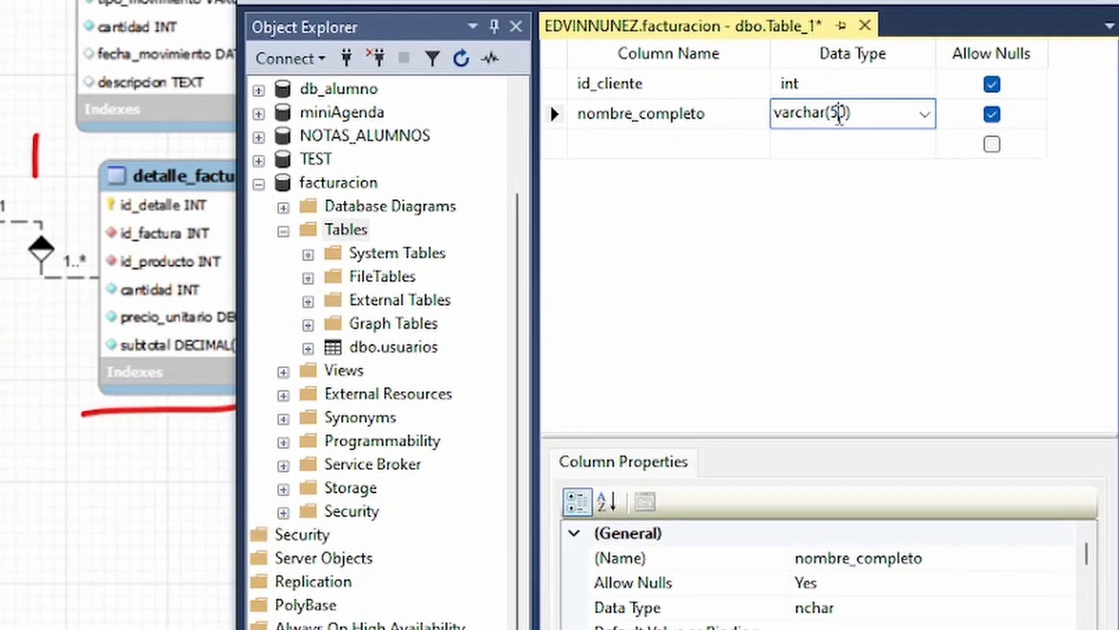
click(858, 112)
text(1)
Add a third column named direccion with data type varchar(255) below nombre_completo.
click(612, 147)
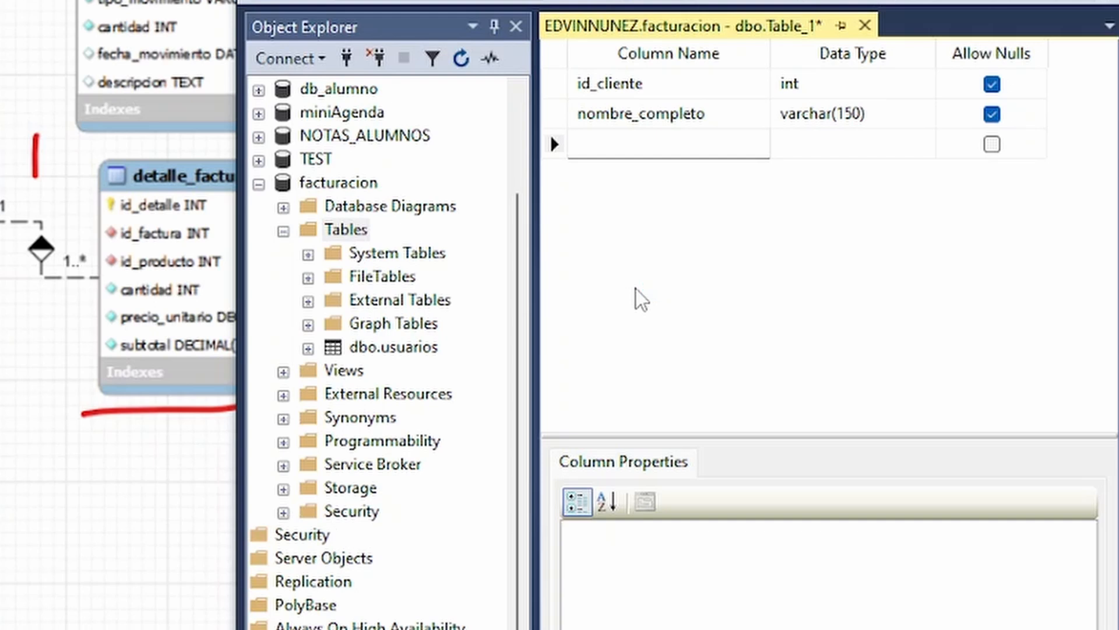
text(direccion)
key(Tab)
text(va)
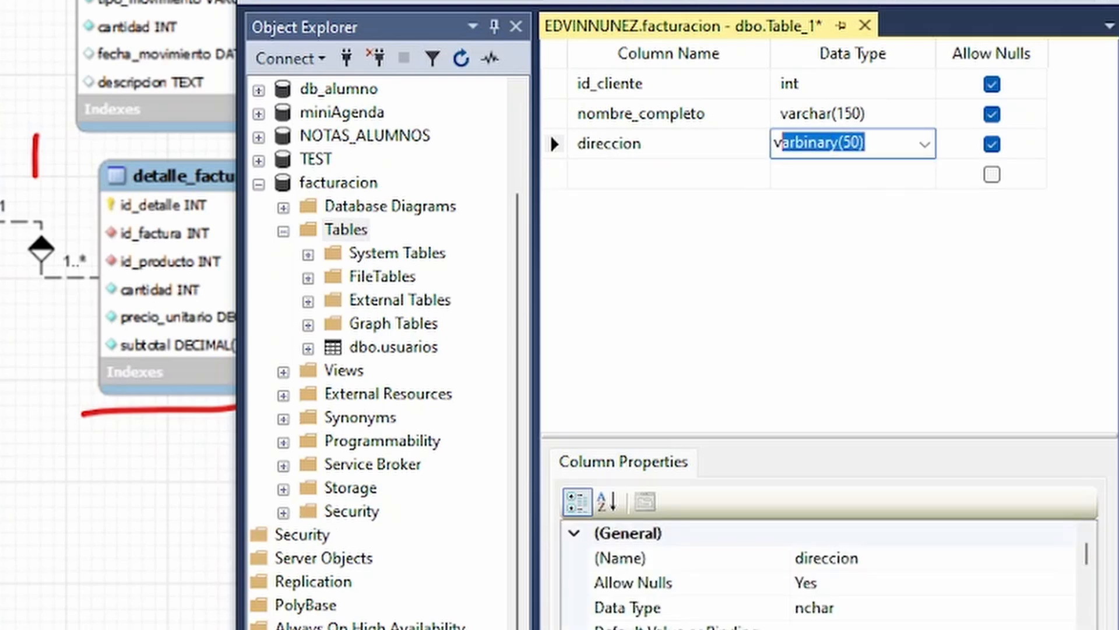
key(Tab)
key(shift+Tab)
text(varchar)
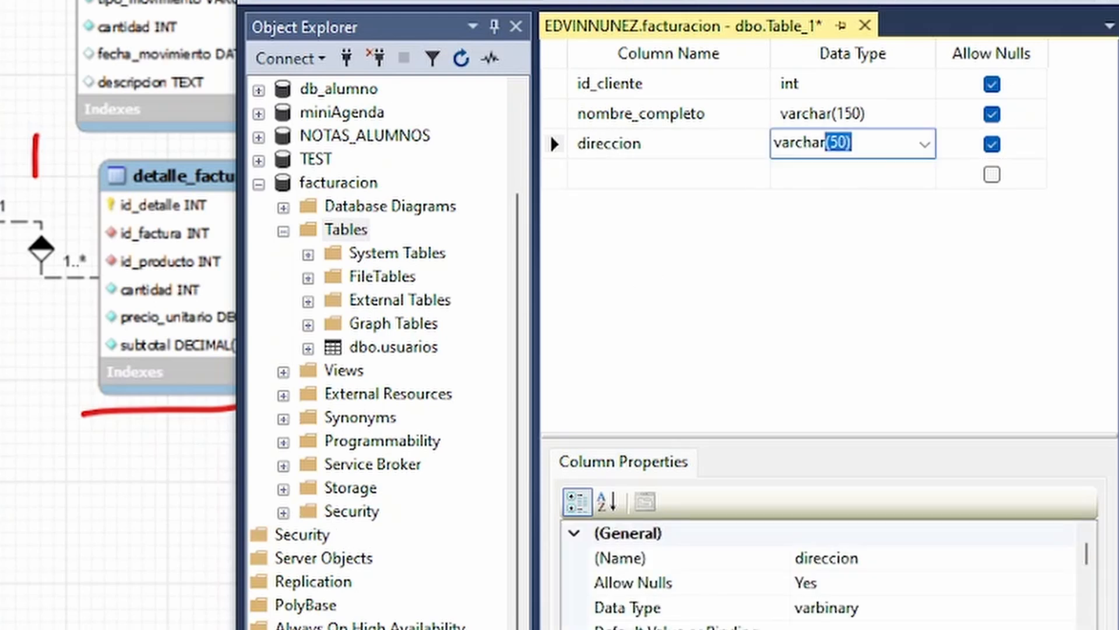
text((255))
key(Tab)
key(Tab)
Add a column named telefono with data type varchar(15) below direccion.
text(t)
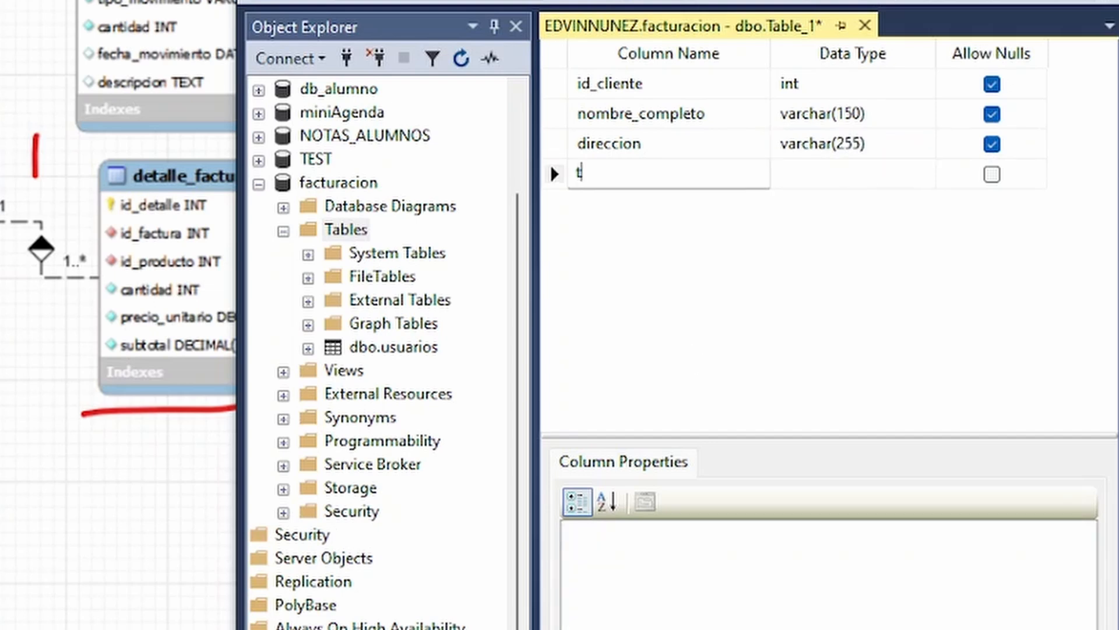
text(elefono)
key(Tab)
text(varchar)
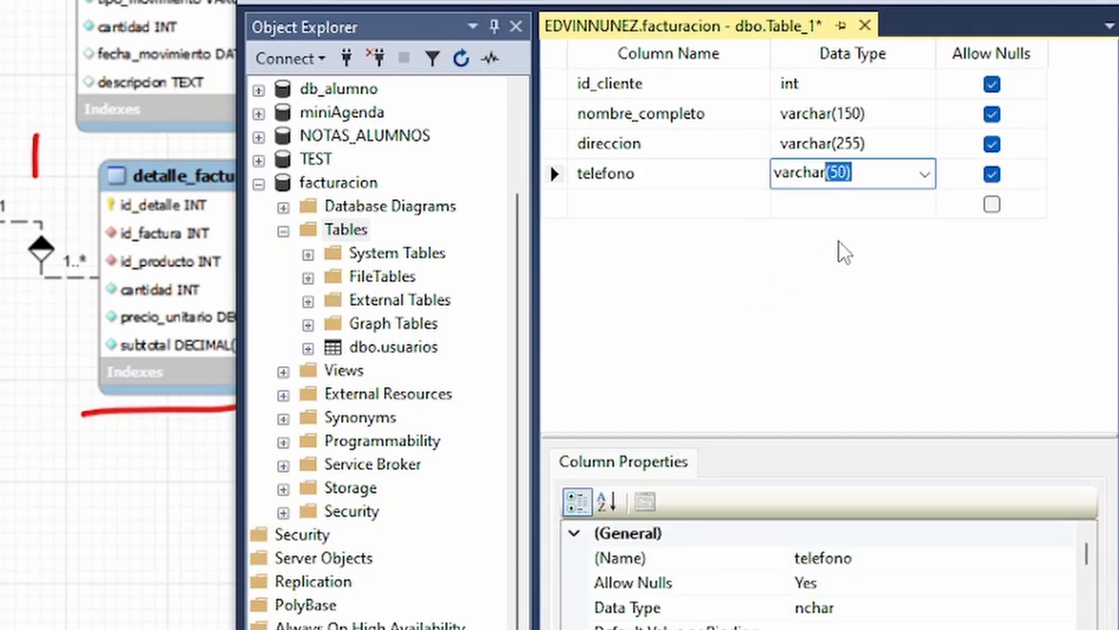
text((1)
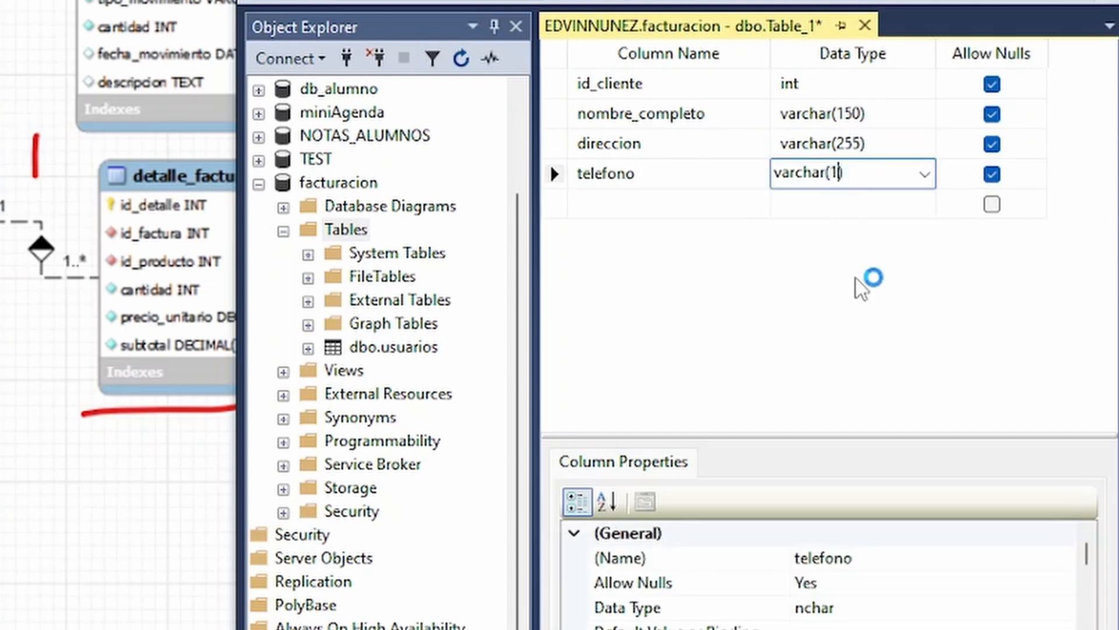
text(5)
Add a column named email with data type varchar(100) below telefono.
click(649, 212)
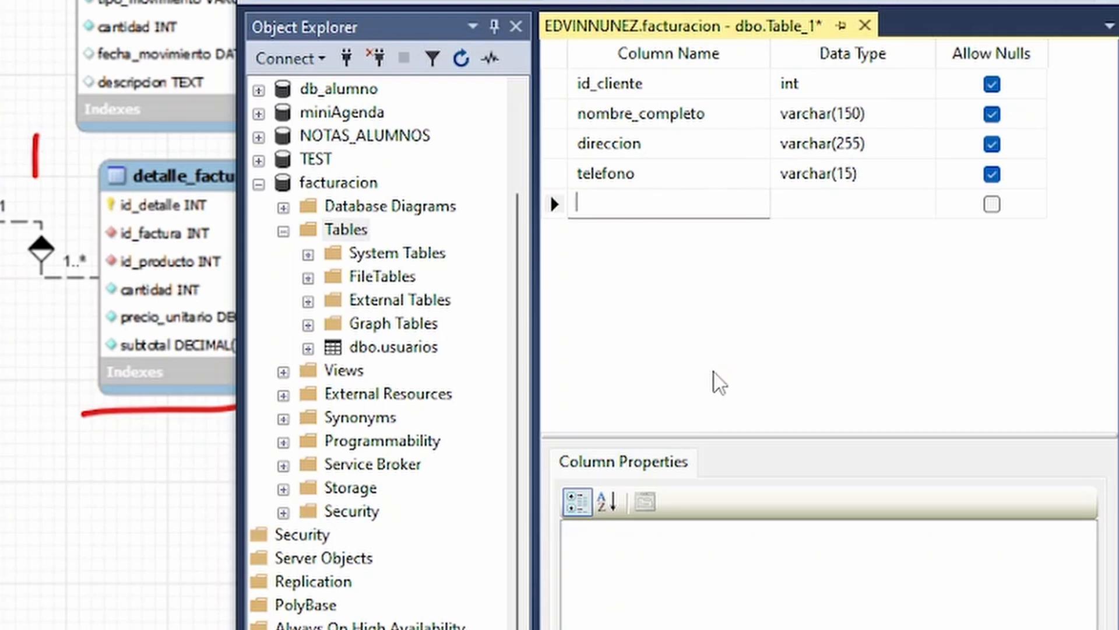
text(email)
key(Tab)
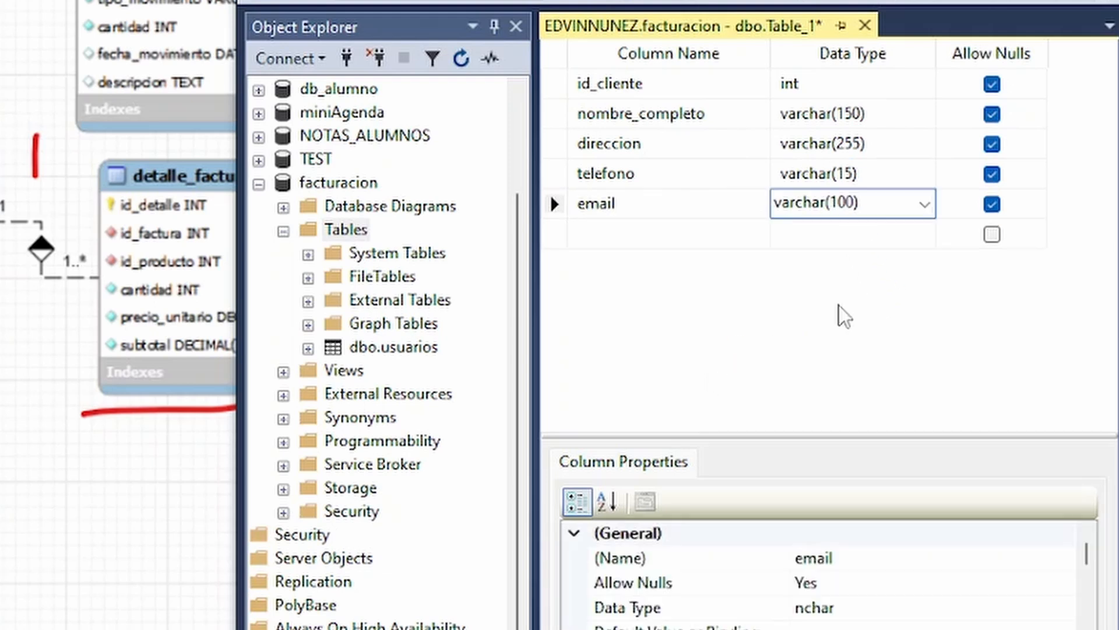
Add a column named fecha_creacion with data type datetime below email.
click(707, 235)
text(fecha_creacion)
key(Tab)
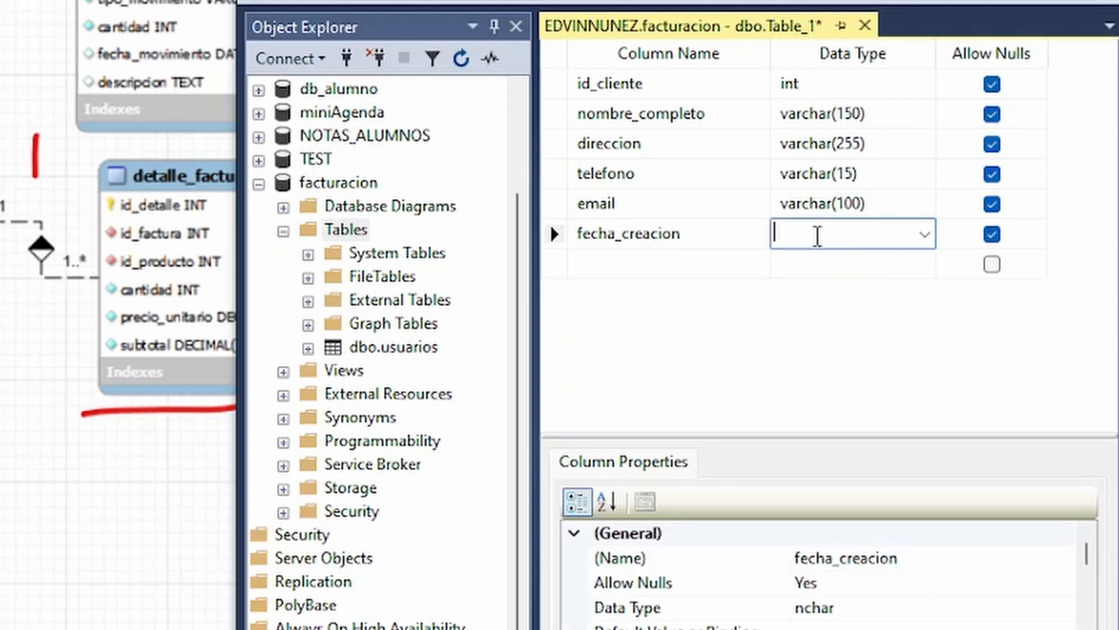
text(datetime)
key(Tab)
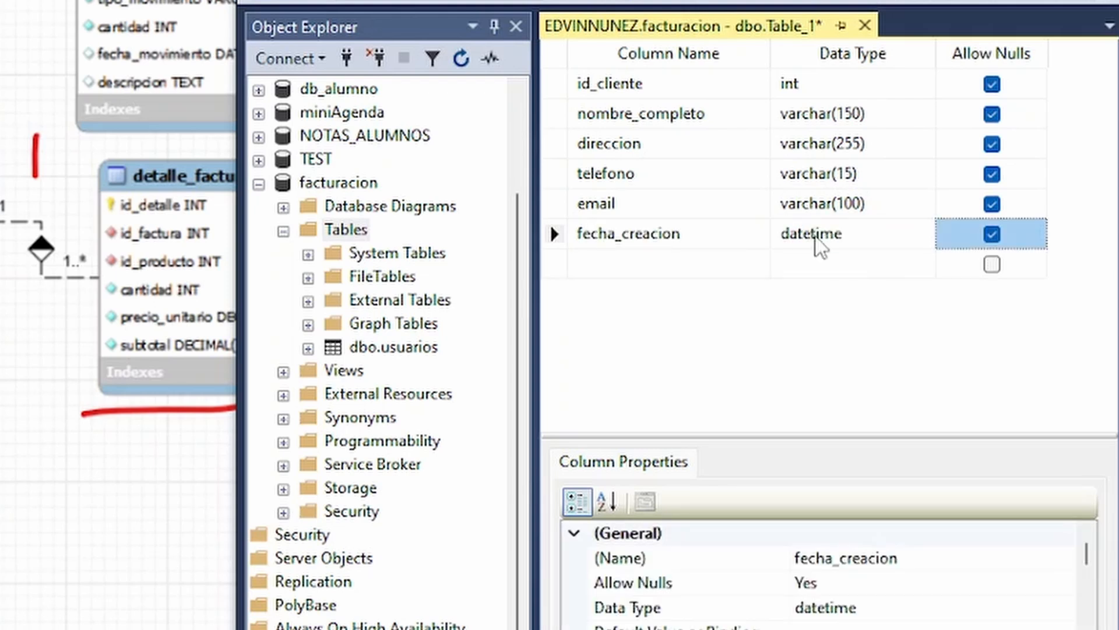
Set id_cliente as the primary key of the new table.
click(556, 84)
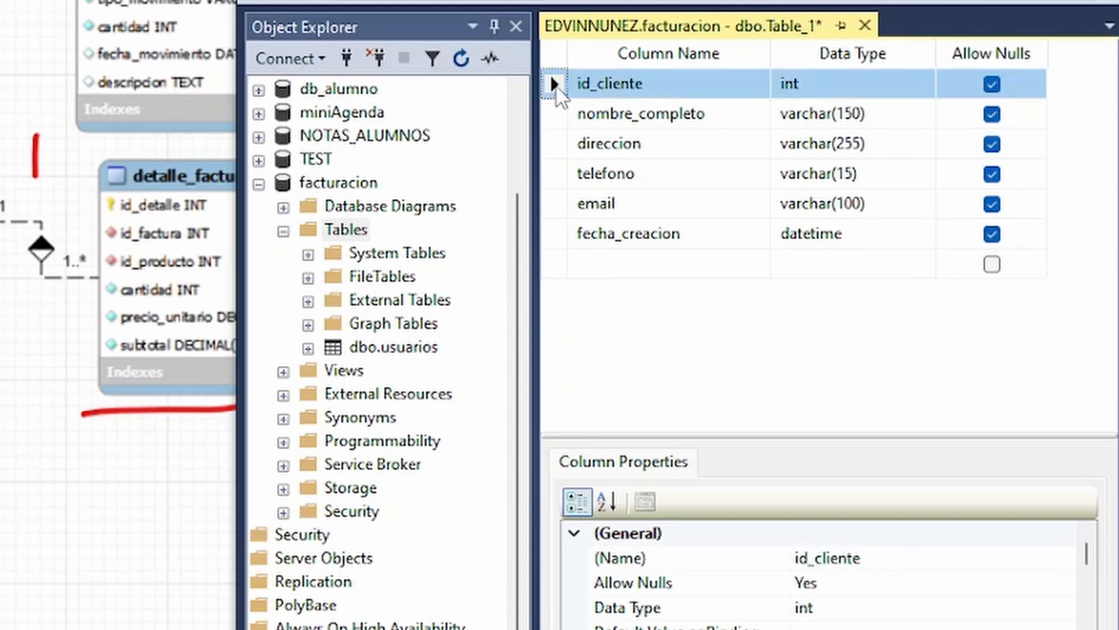
right_click(556, 88)
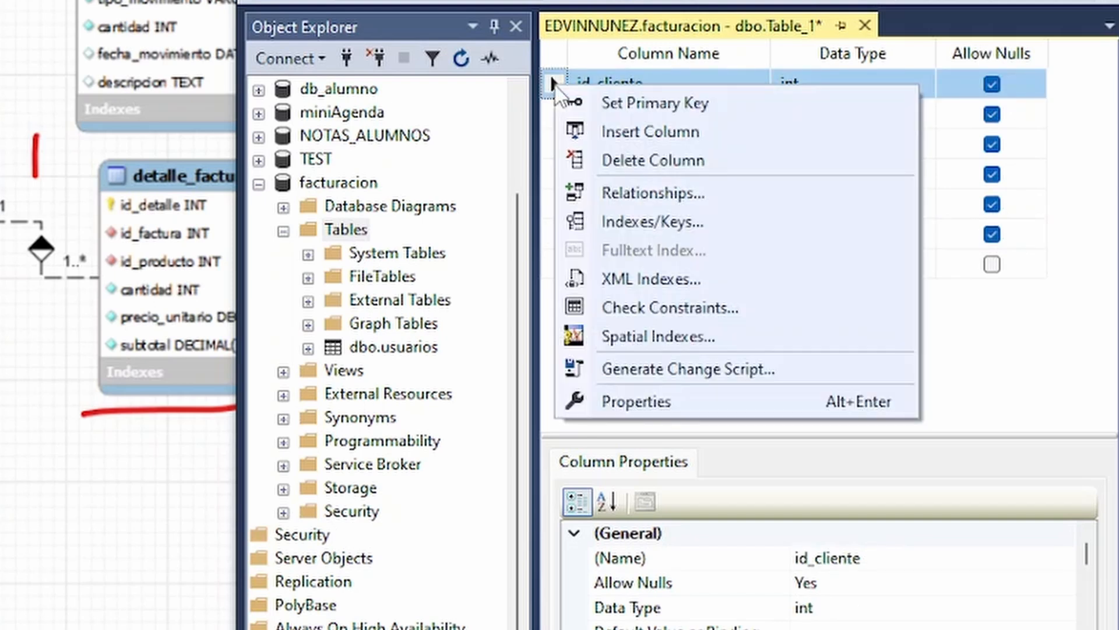
click(616, 105)
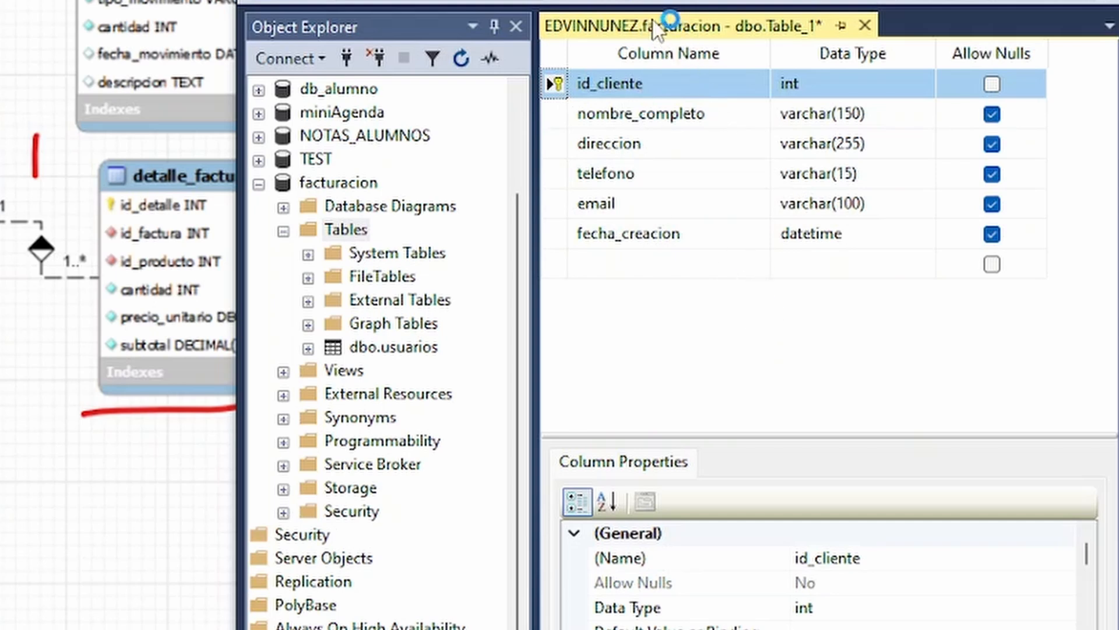
Save the new table under the name clientes.
right_click(659, 28)
click(742, 38)
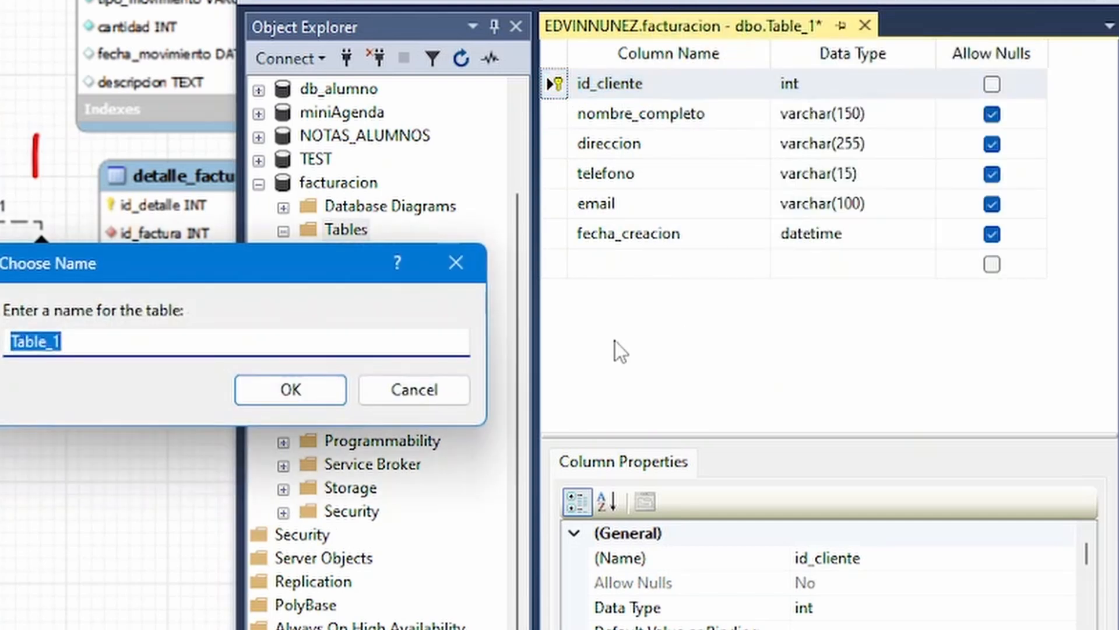
text(clientes)
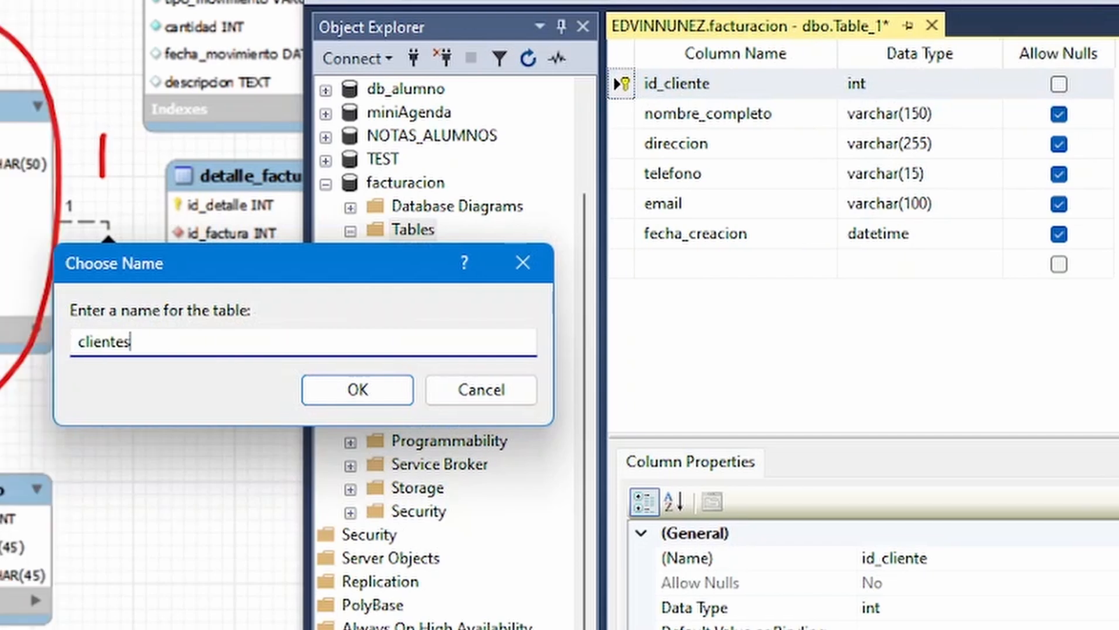
key(Return)
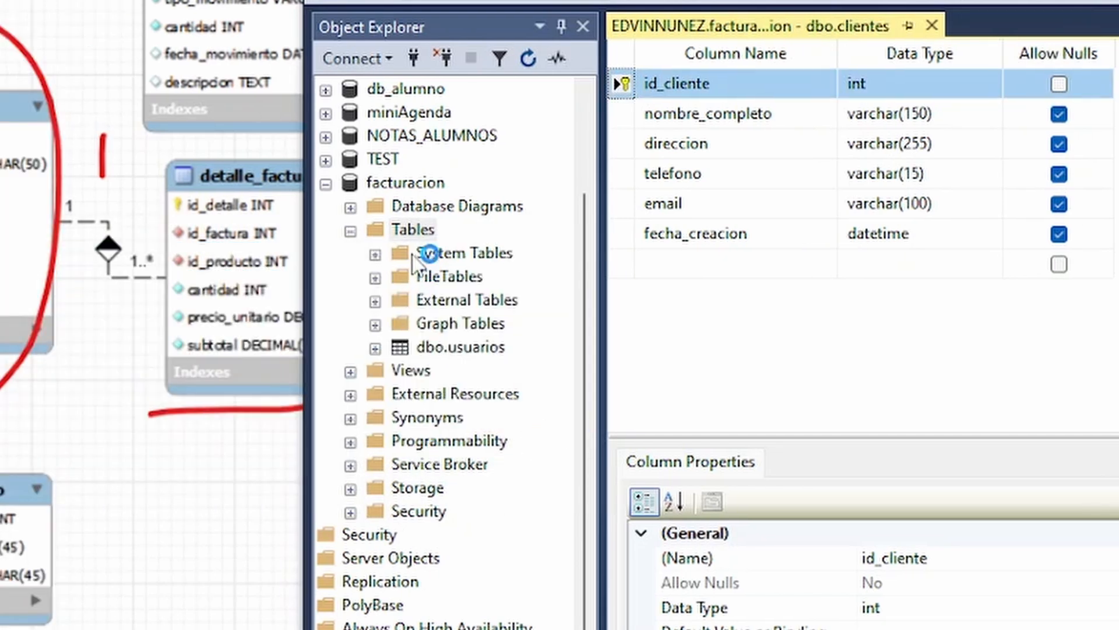
Refresh the facturacion database's tables, then expand dbo.clientes and its columns to check them and collapse the table again.
click(413, 229)
right_click(412, 229)
click(505, 395)
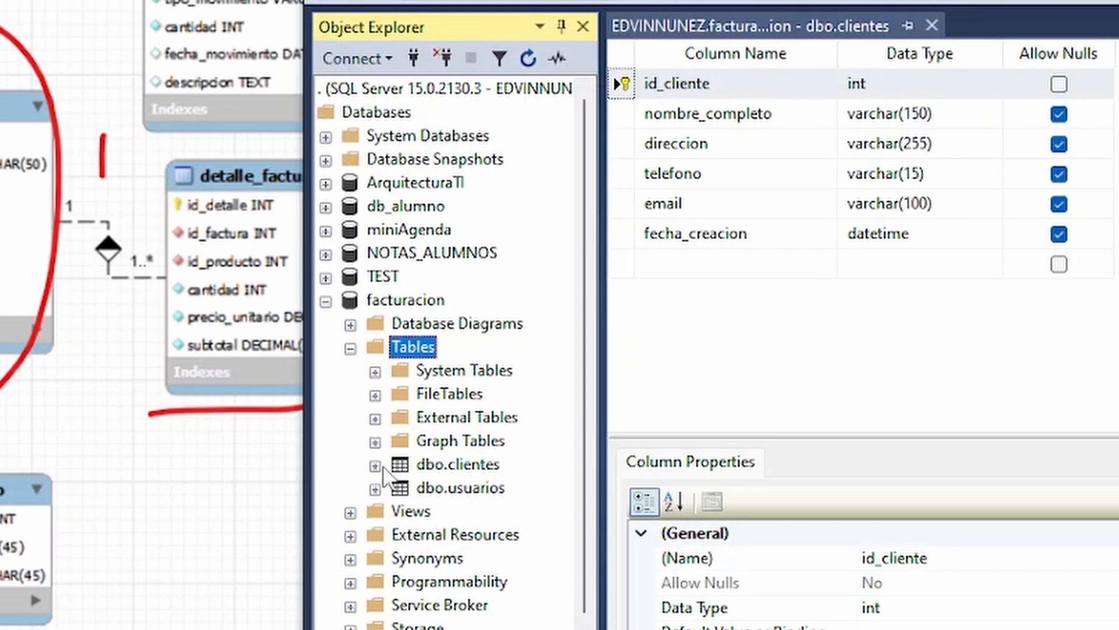
double_click(458, 470)
double_click(424, 483)
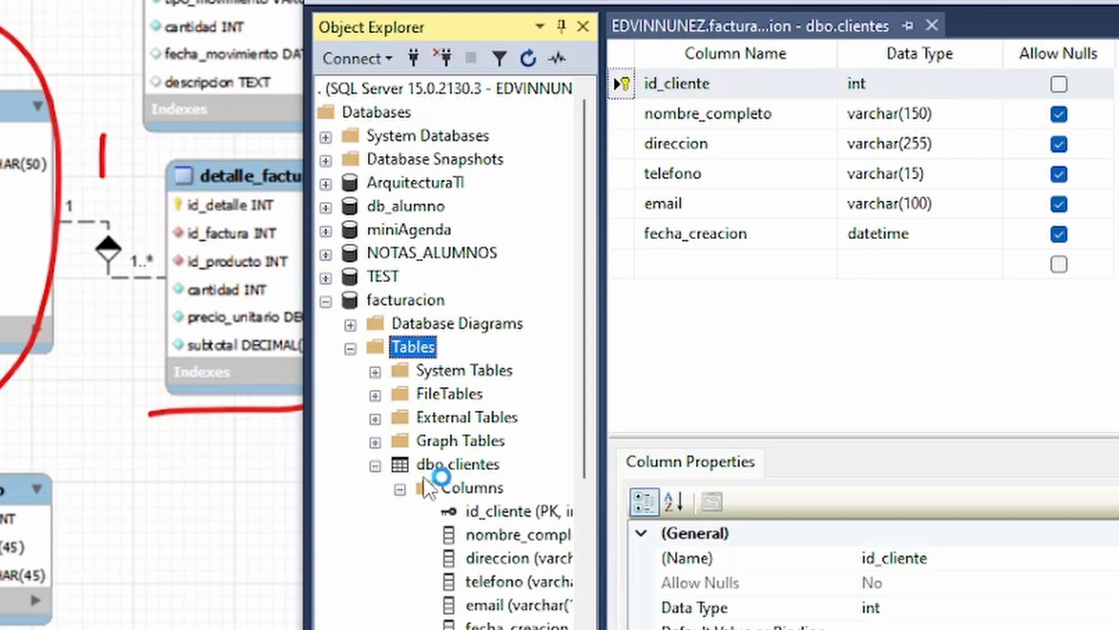
click(376, 465)
Start another new table in the facturacion database.
right_click(430, 350)
mouse_move(499, 361)
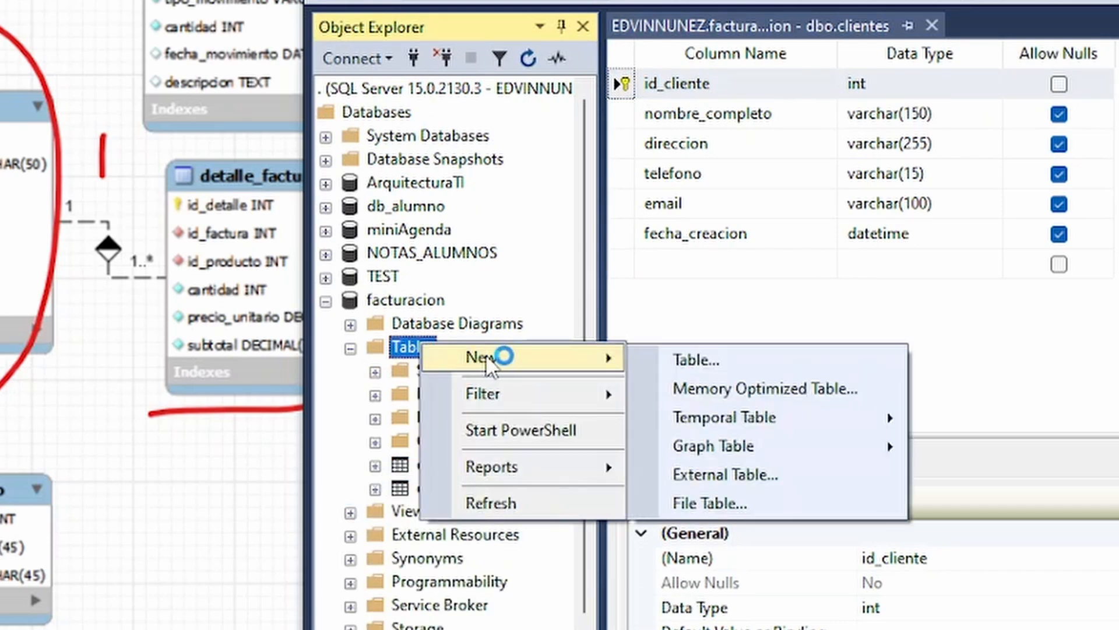
click(609, 426)
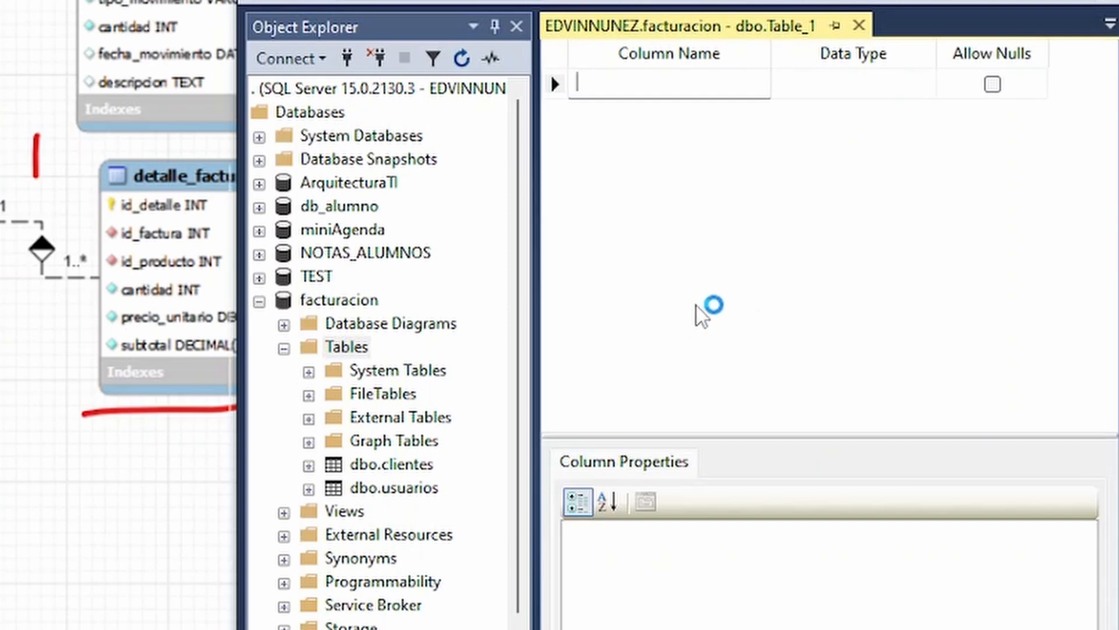
Add the first column id_factura with data type int to the new table.
text(id_f)
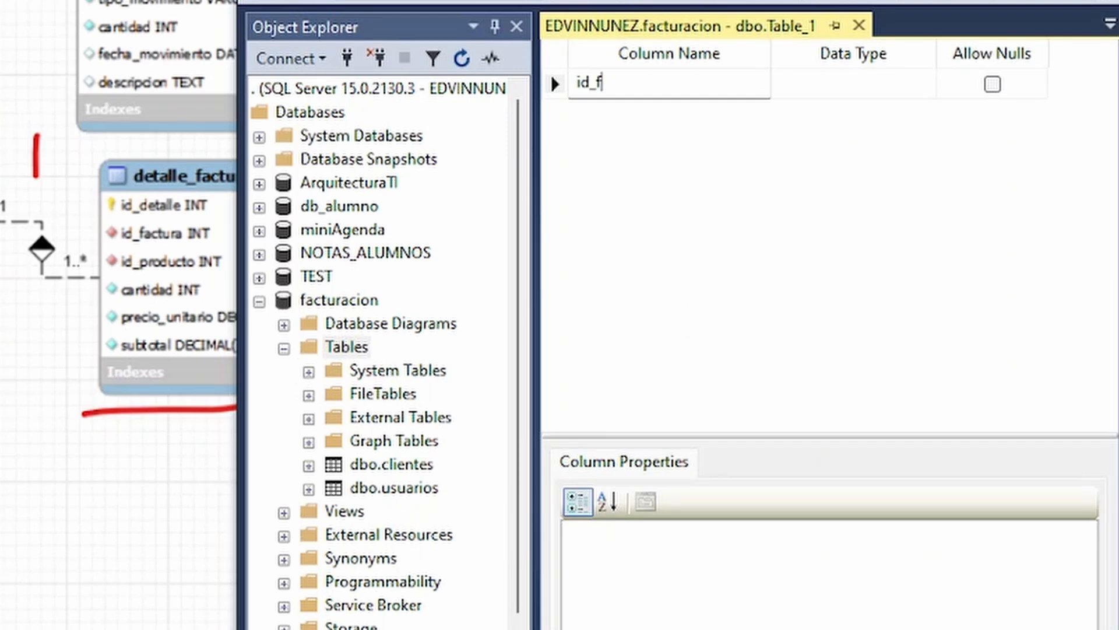
text(actura)
key(Tab)
text(int)
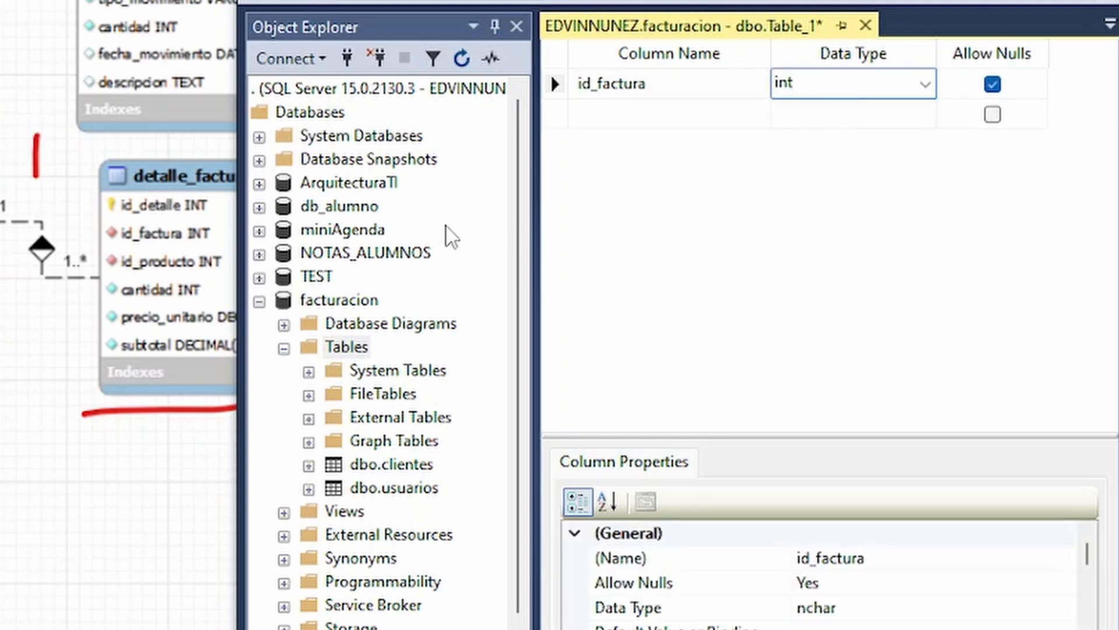
Add a second column named num_factura with data type varchar(50) below id_factura.
key(Return)
text(num_factura)
key(Tab)
text(varchar)
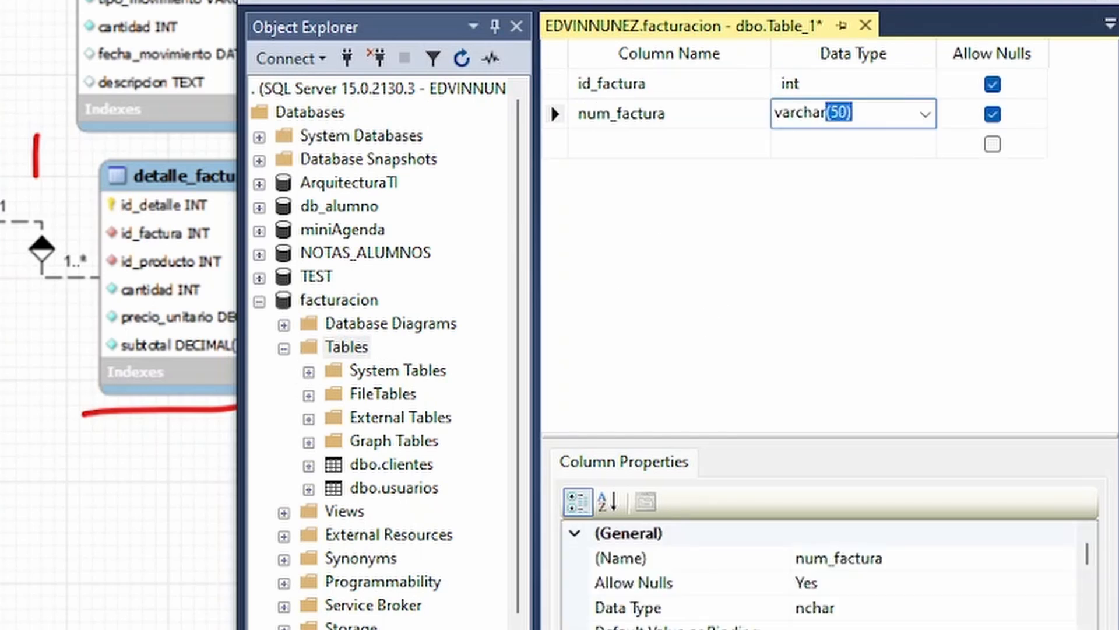
Add a third column named fecha below num_factura and choose datetime as its data type.
click(682, 134)
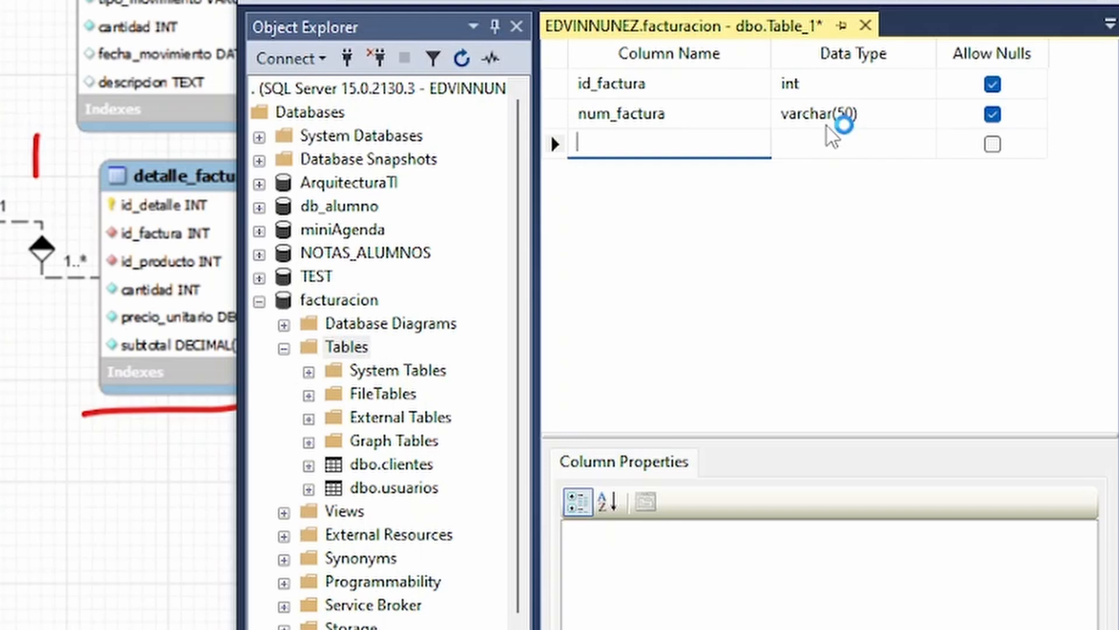
text(fecha)
key(Tab)
text(datet)
click(559, 145)
click(860, 147)
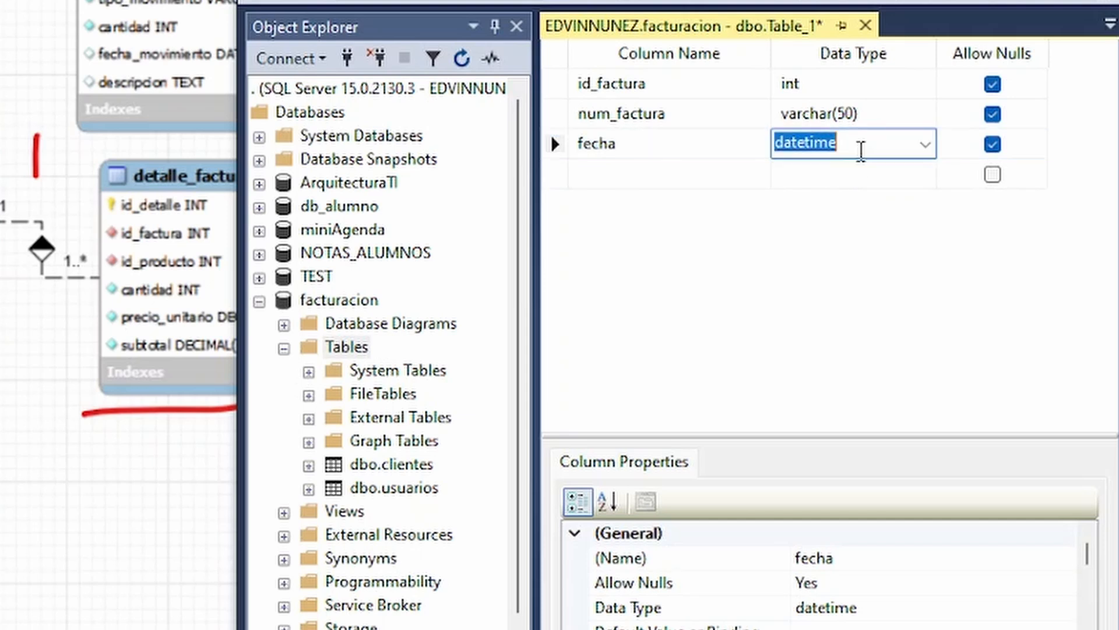
click(926, 146)
scroll(851, 239, up, 1)
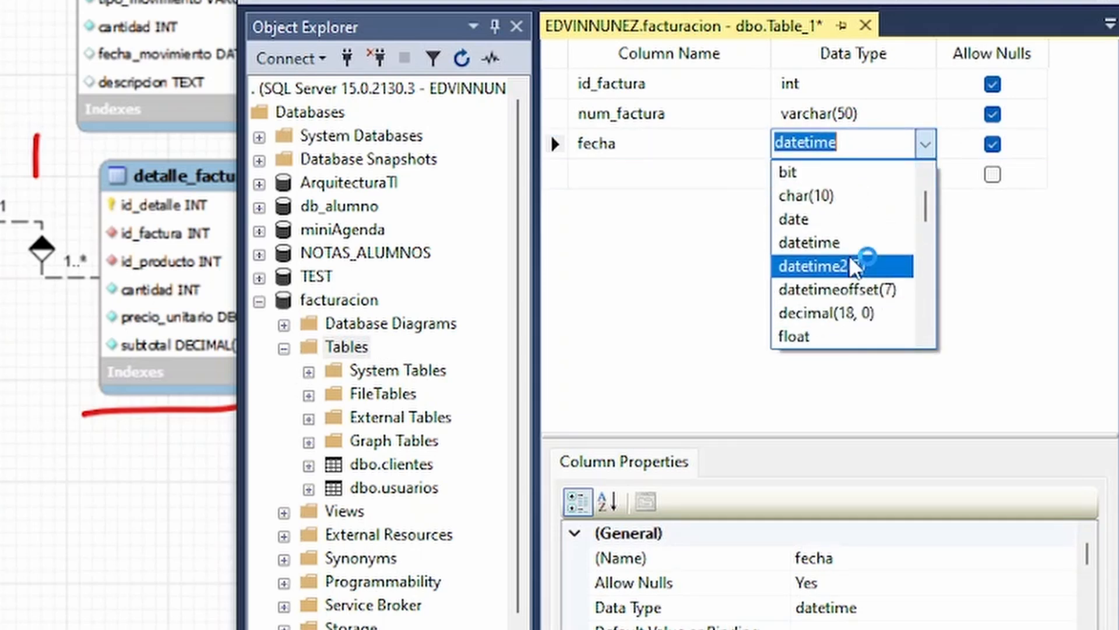
click(814, 227)
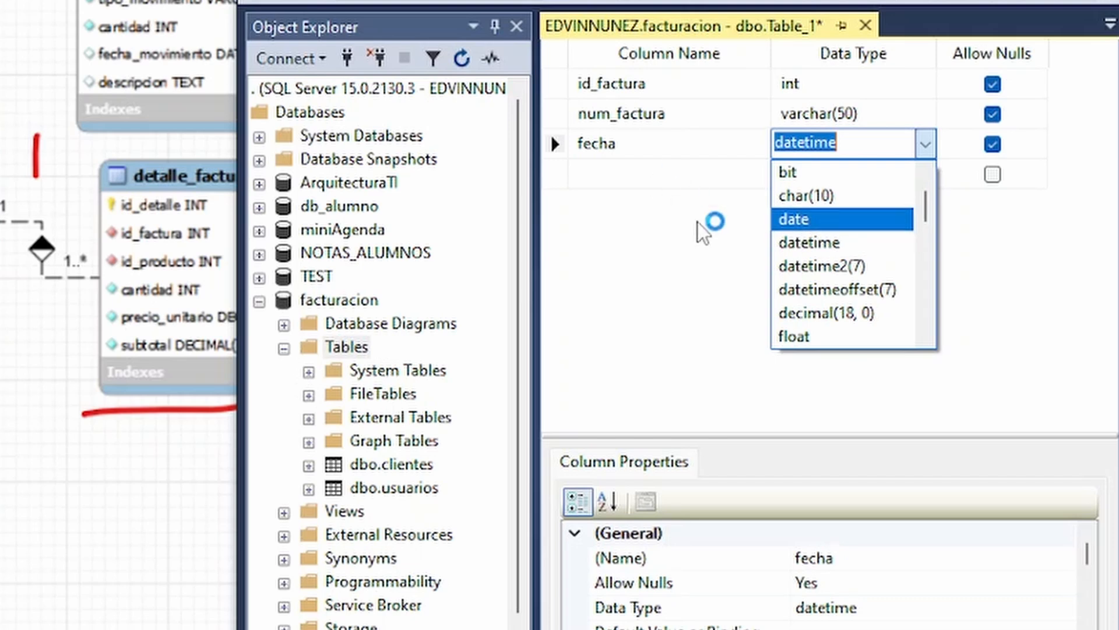
Add a fourth column named total with data type decimal(10, 2) below fecha.
click(650, 179)
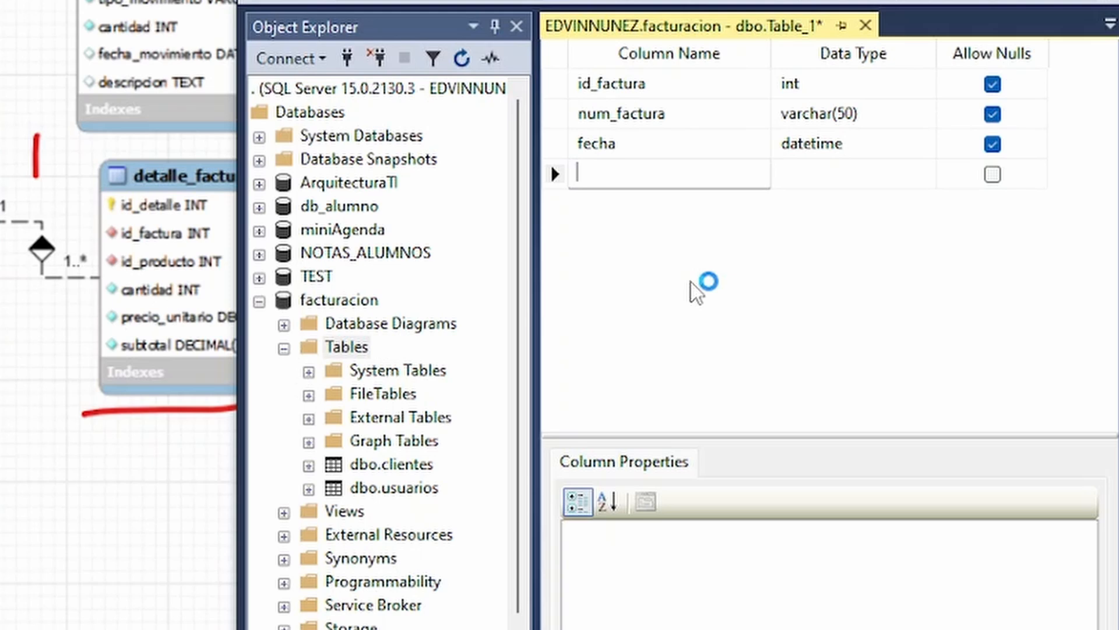
text(total)
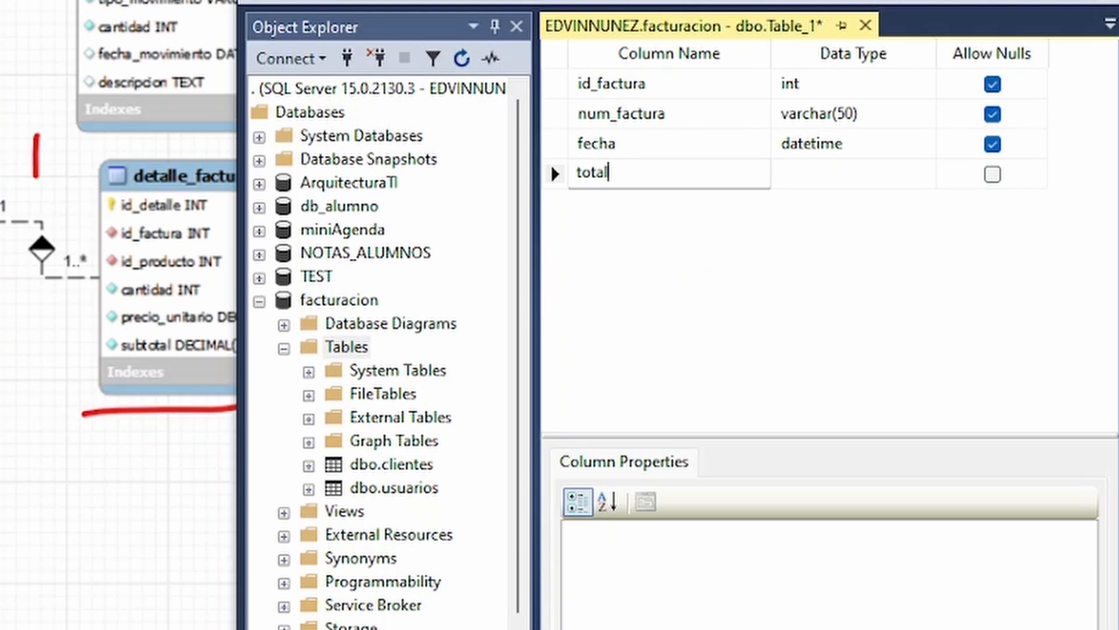
key(Tab)
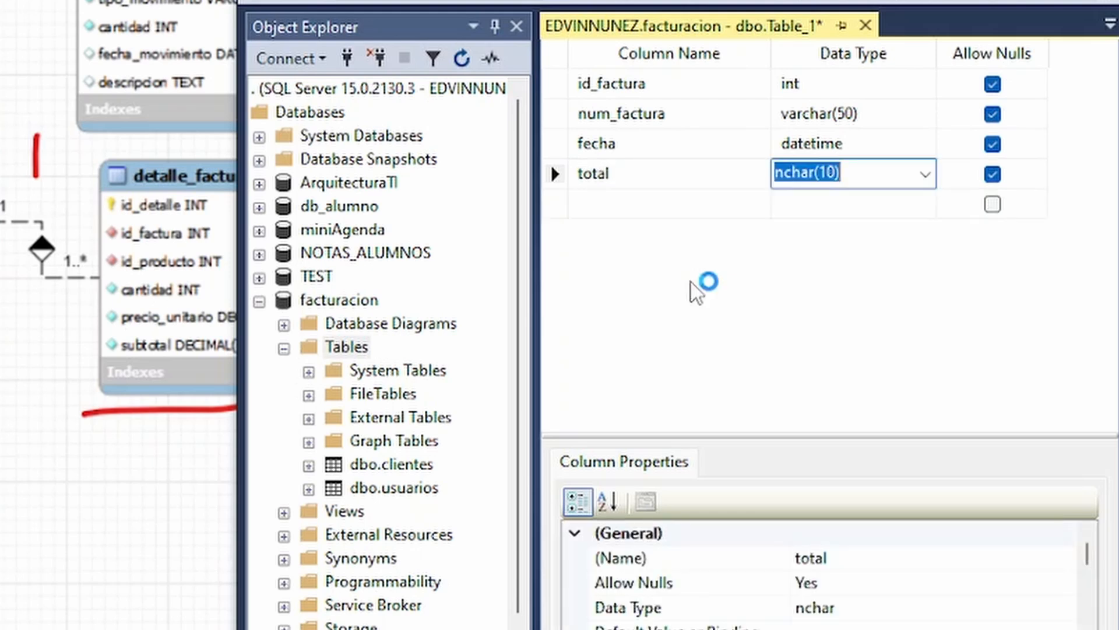
text(decimal)
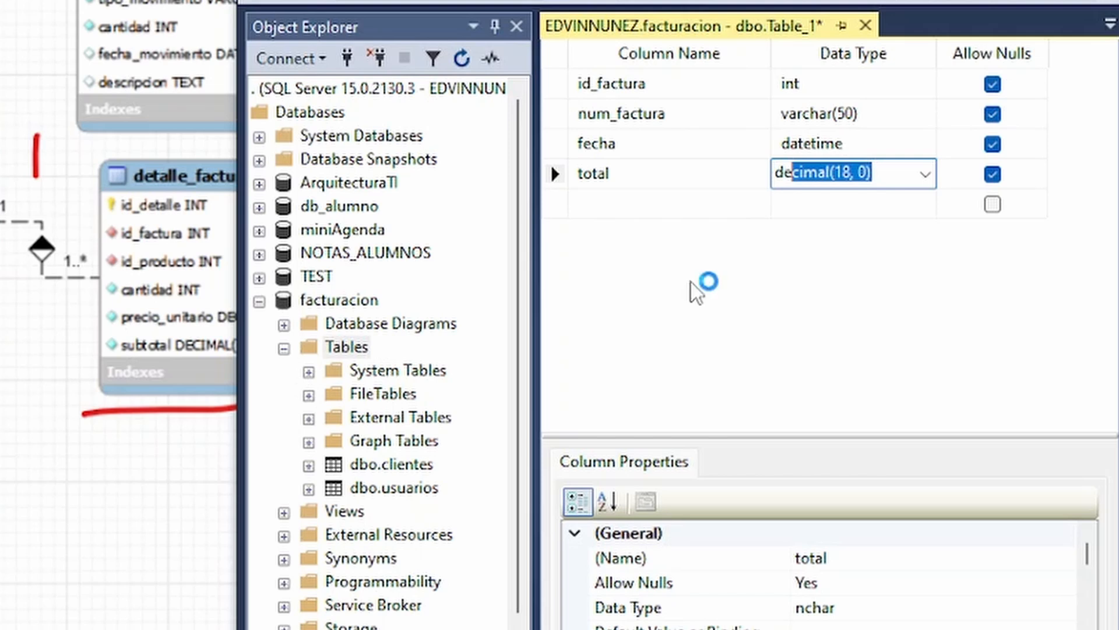
click(851, 172)
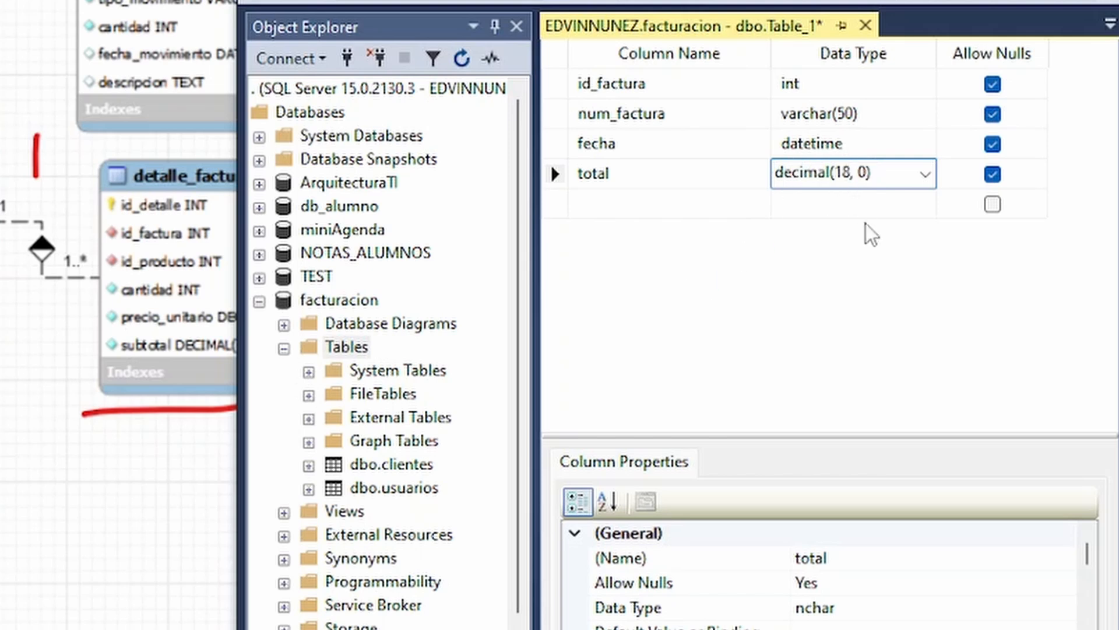
key(BackSpace)
key(BackSpace)
text(10)
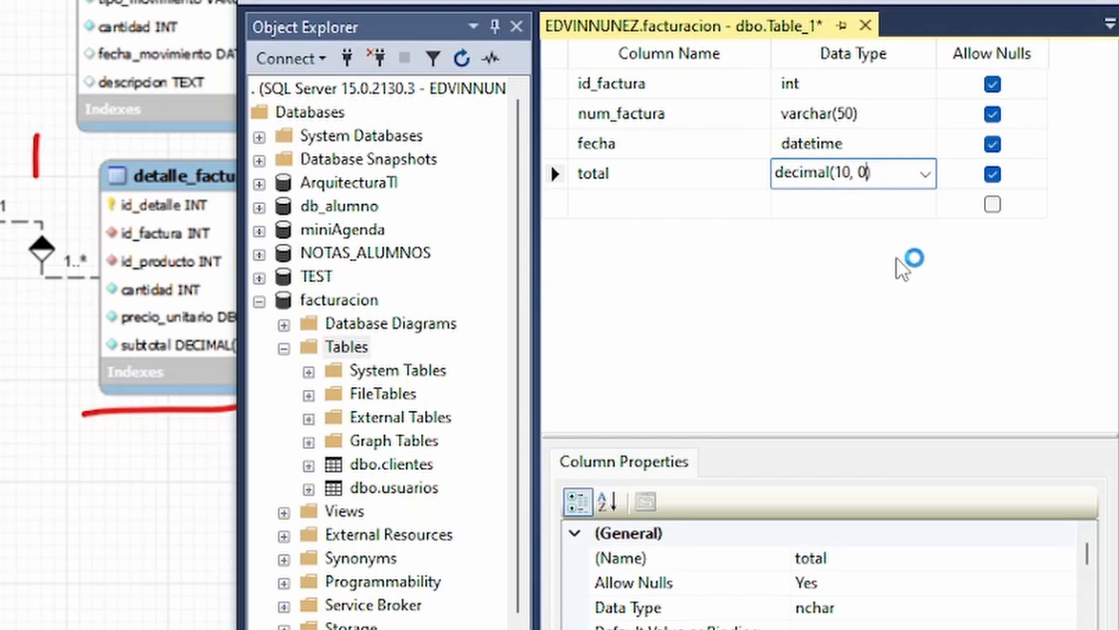
key(BackSpace)
text(2)
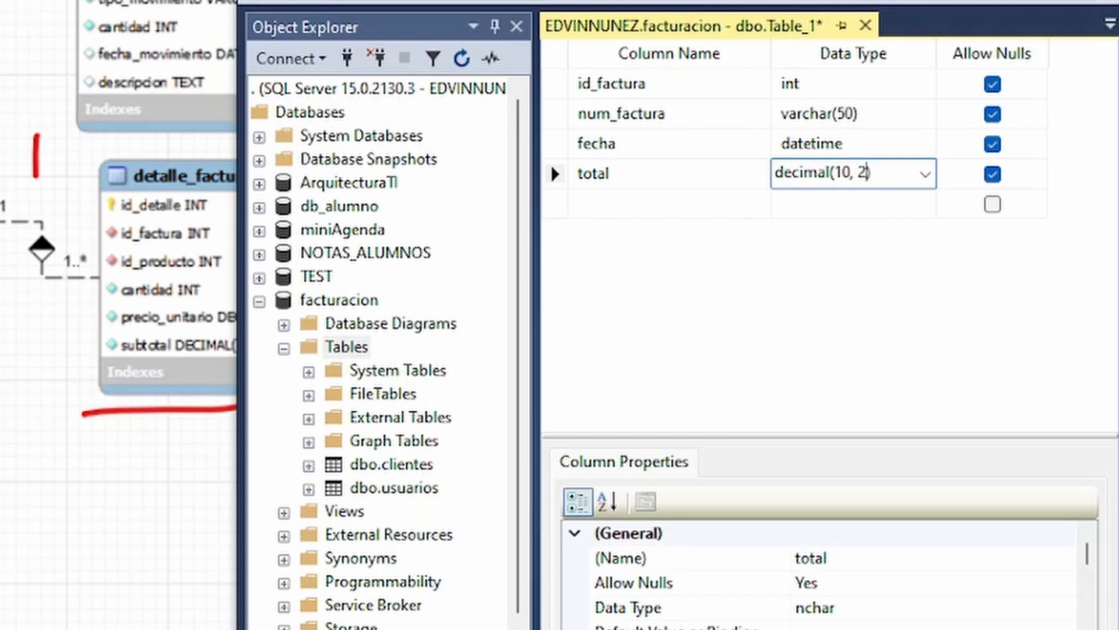
click(565, 200)
click(612, 207)
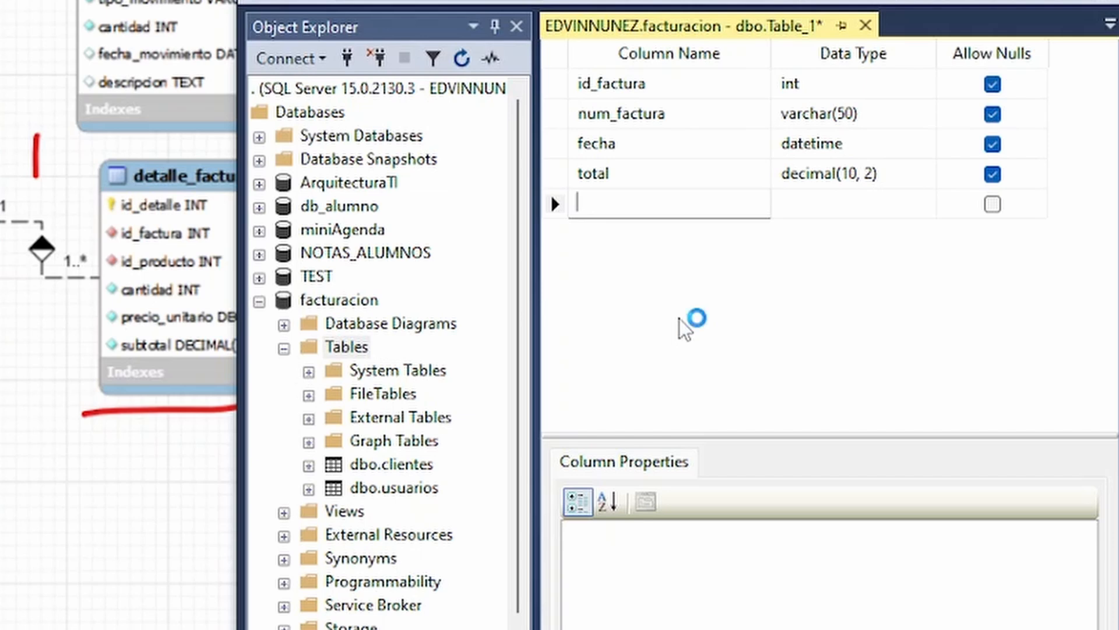
Add a fifth column named id_cliente with data type int below total.
text(id_cliente)
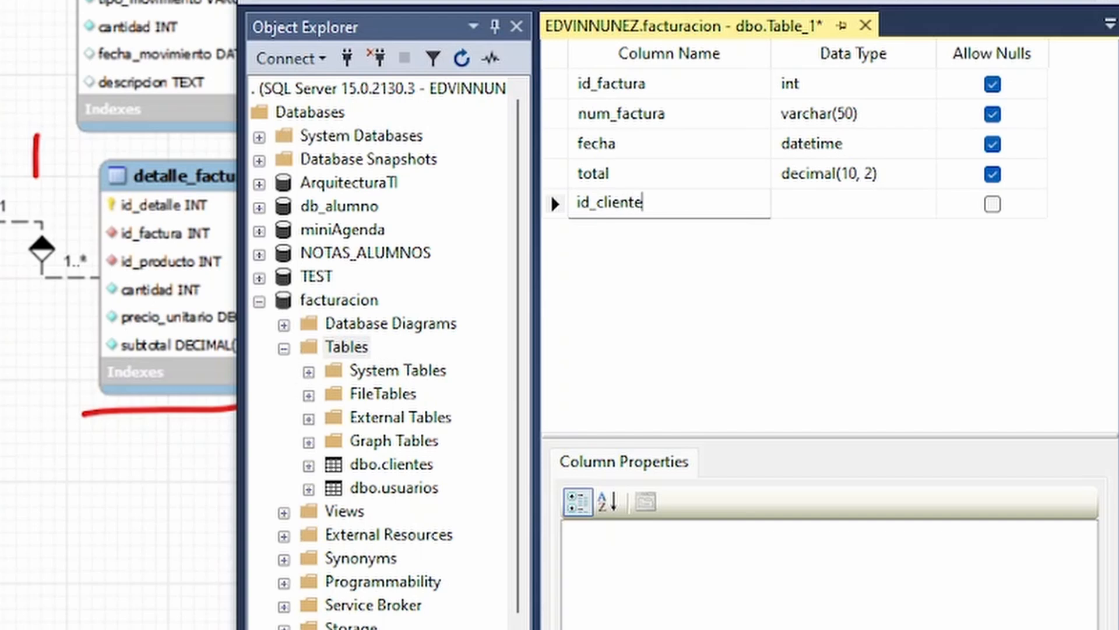
key(Tab)
text(int)
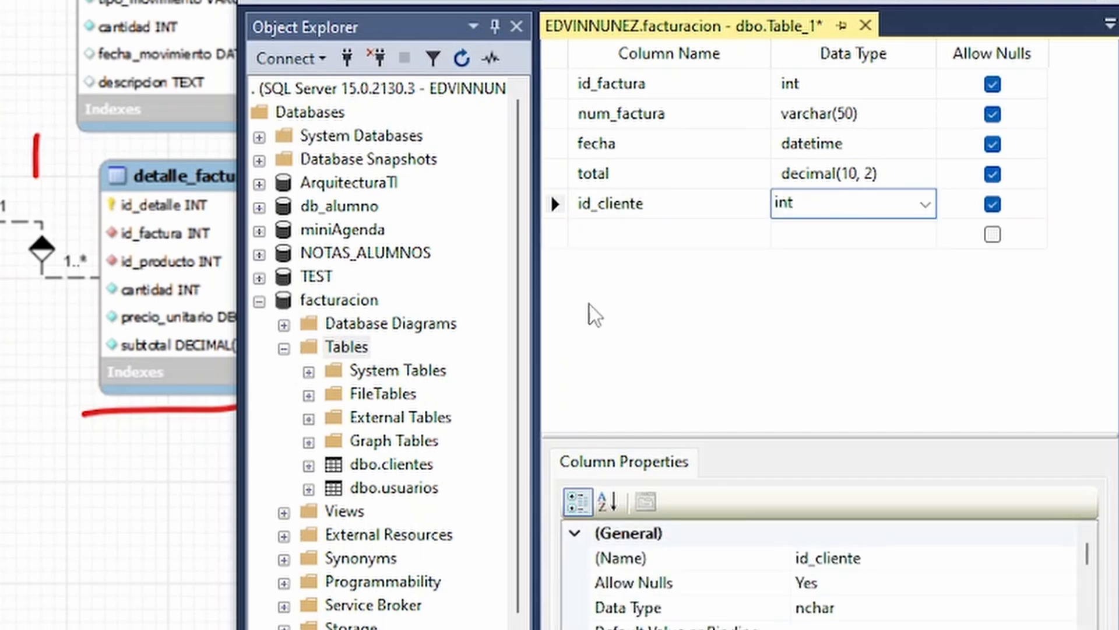
Add a sixth column named id_usario with data type int below id_cliente.
click(555, 234)
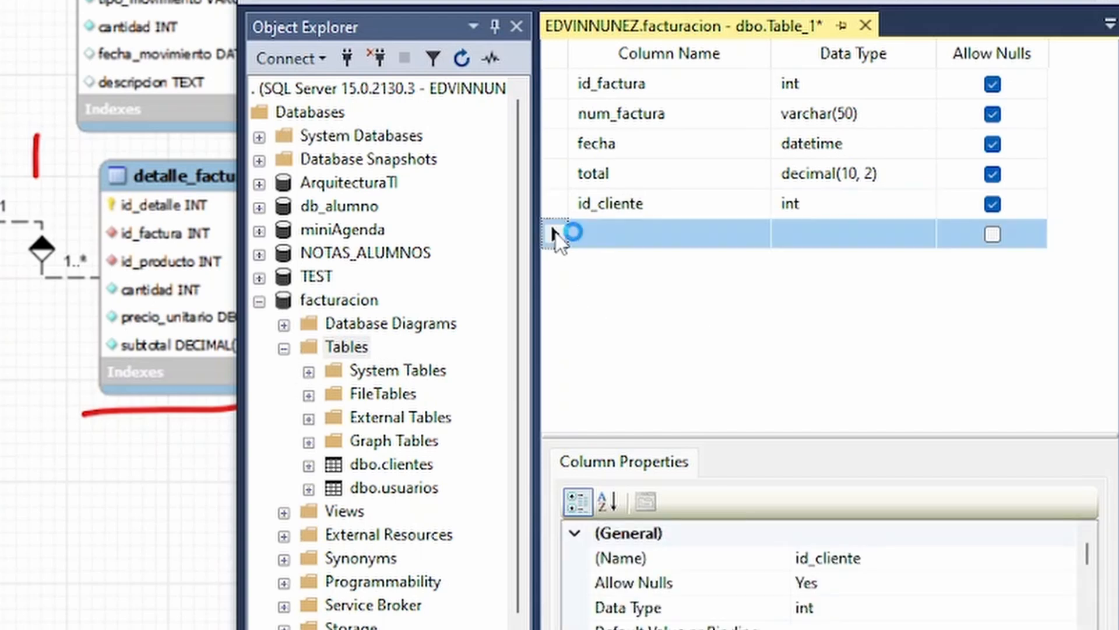
click(646, 233)
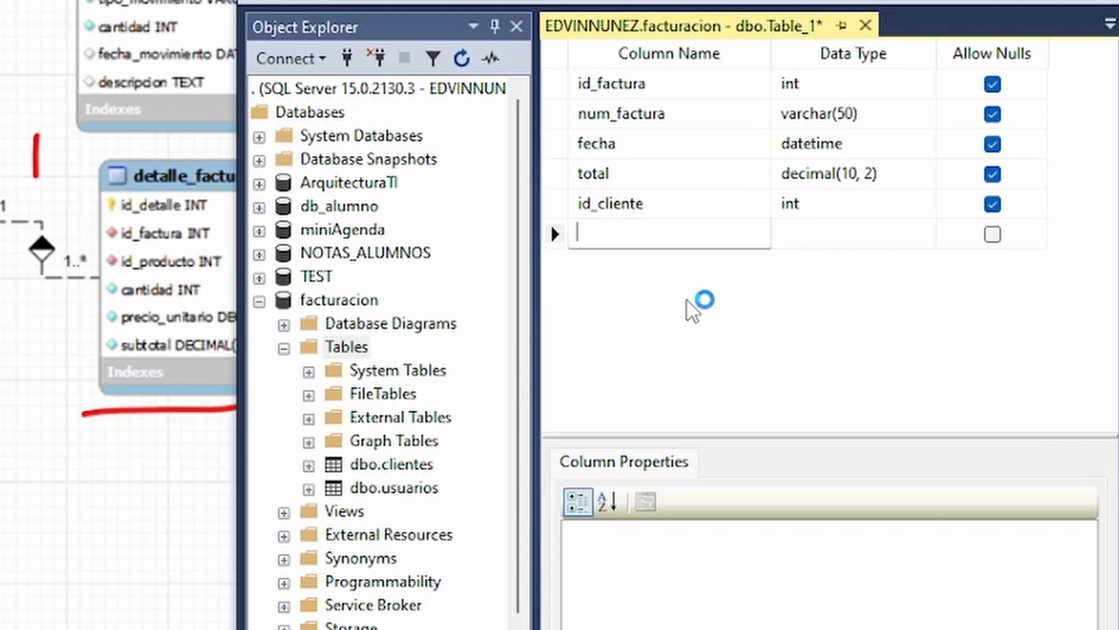
text(id_usario)
key(Tab)
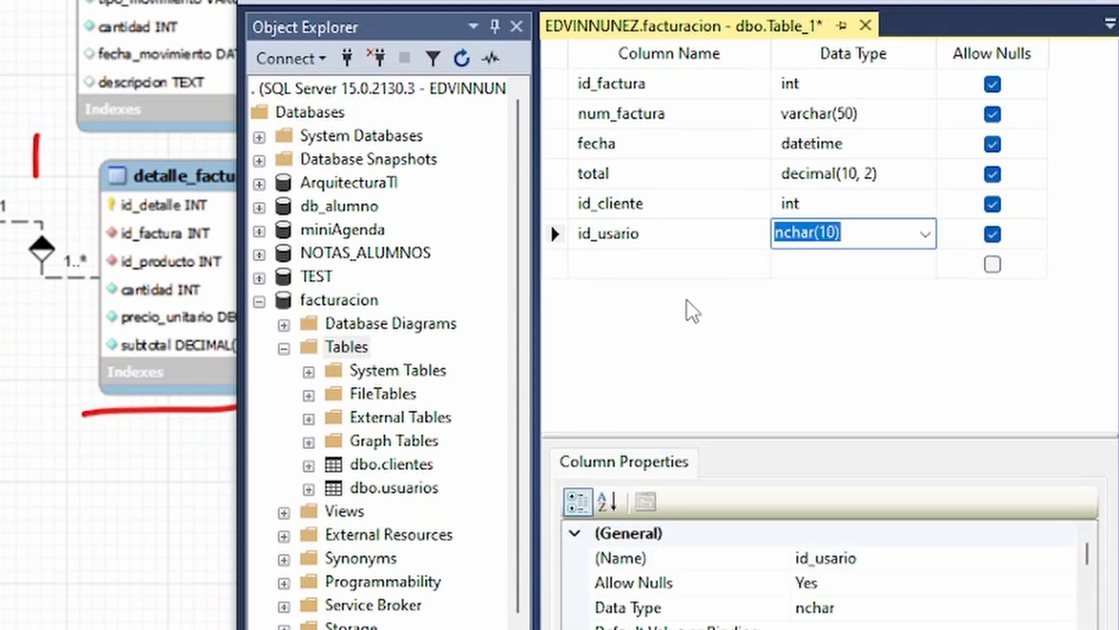
text(int)
Add a seventh column named id_metodo_pago with data type int below id_usario.
click(657, 273)
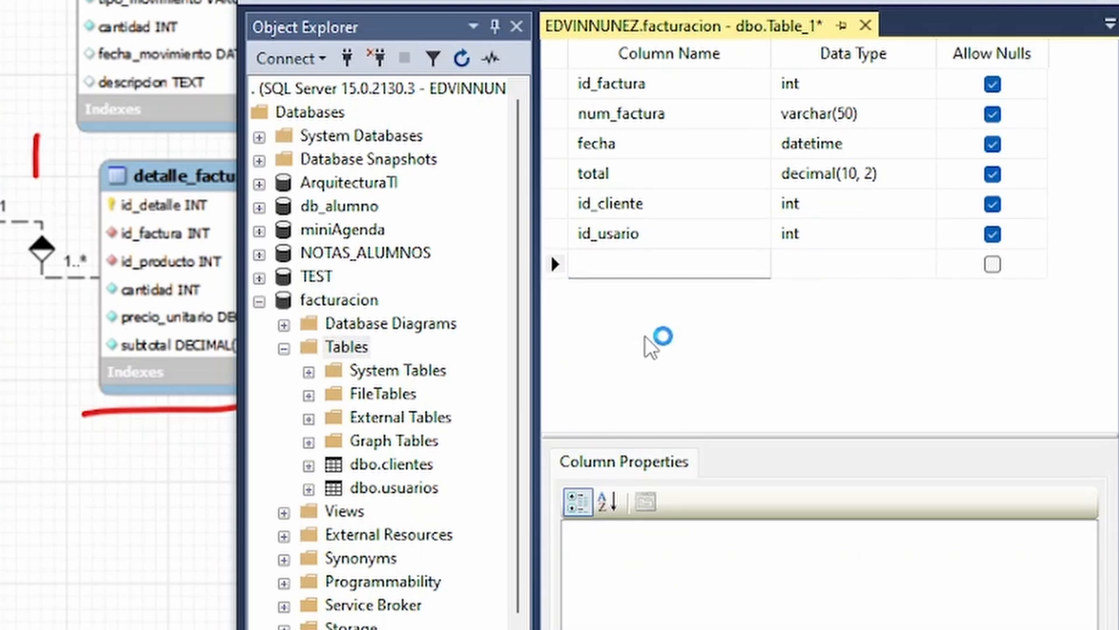
text(in)
key(BackSpace)
text(d_metodo_pago)
key(Tab)
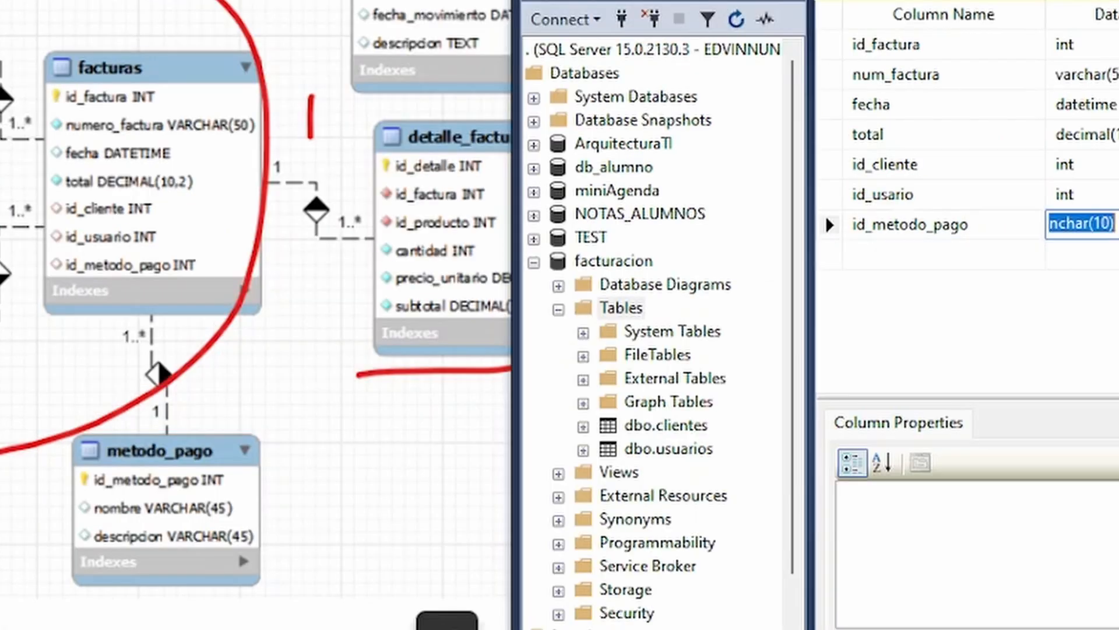
text(int)
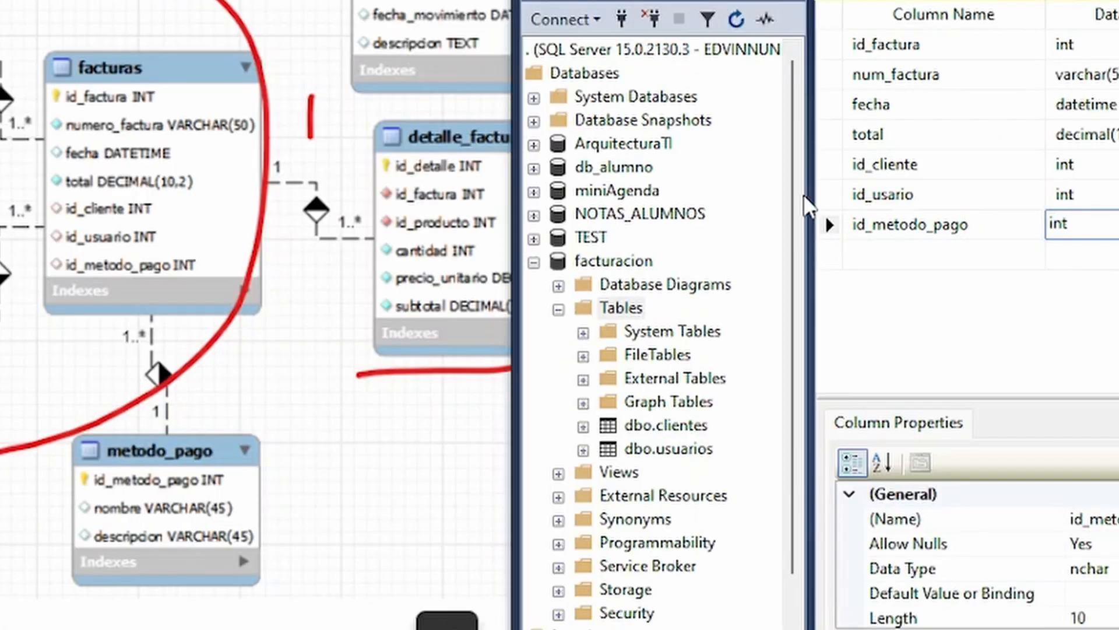
click(829, 225)
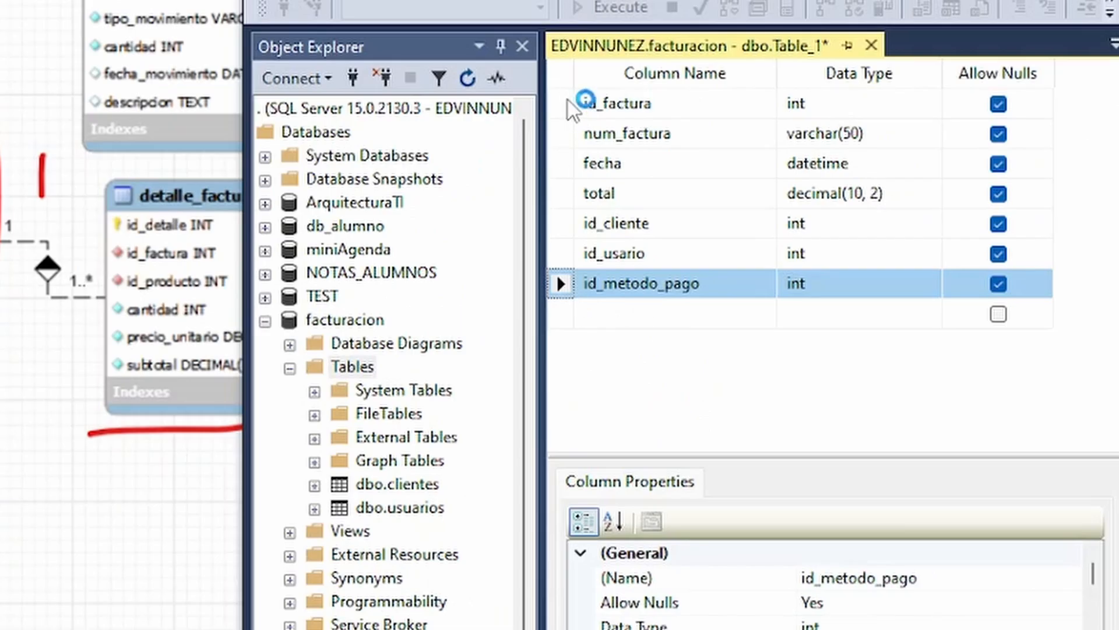
Set the id_factura column as the table's primary key.
click(568, 99)
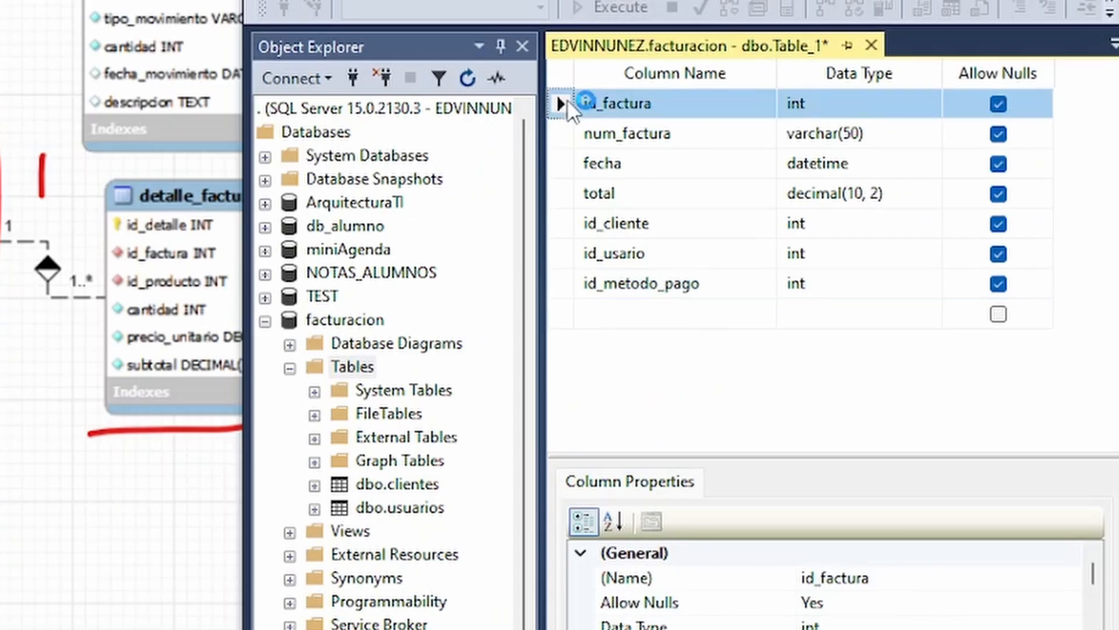
right_click(568, 100)
click(681, 121)
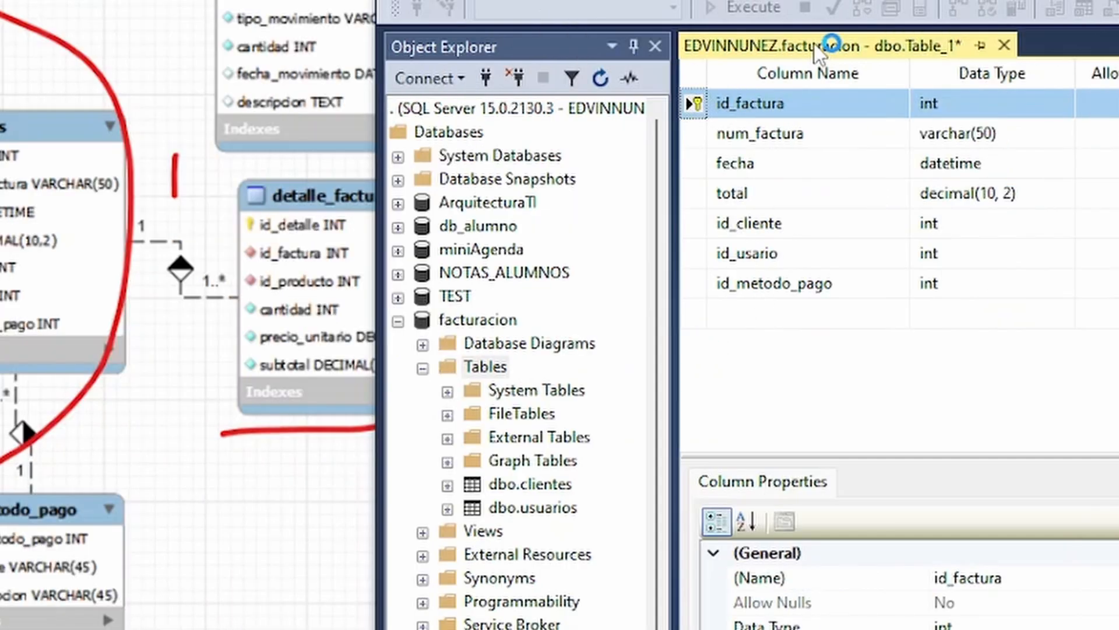
Save the invoice table as facturas and refresh the facturacion database's Tables folder.
right_click(693, 46)
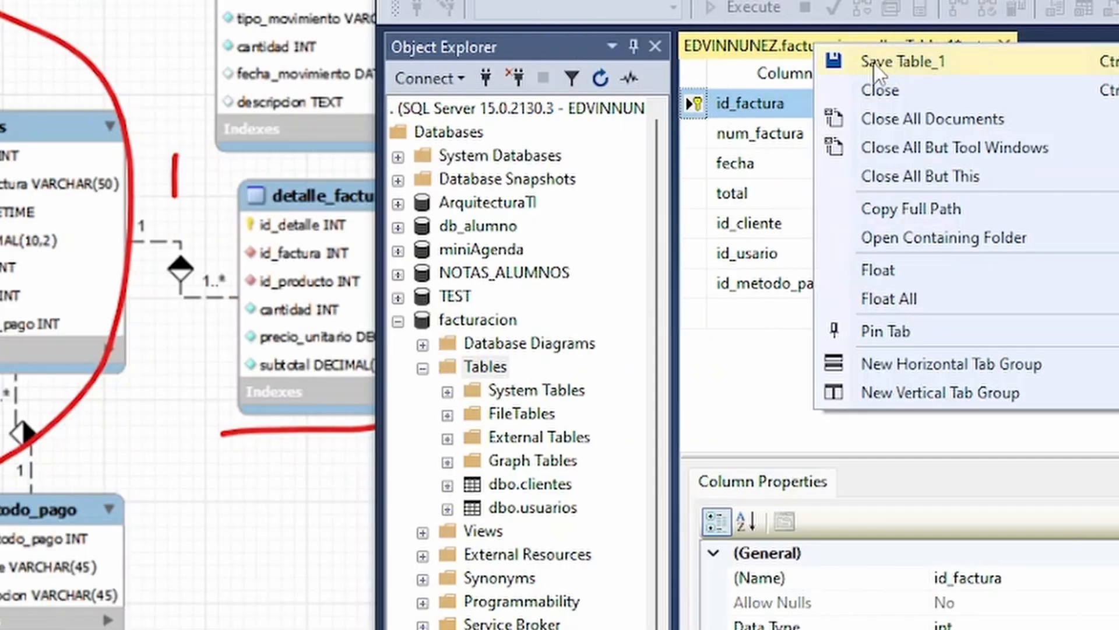
click(742, 62)
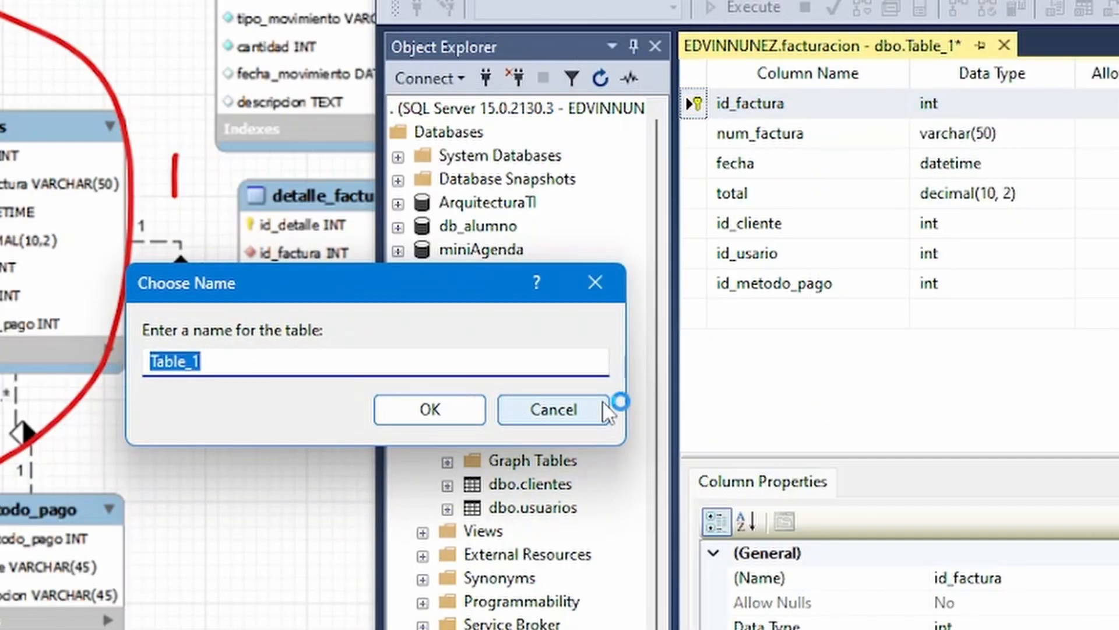
text(fac)
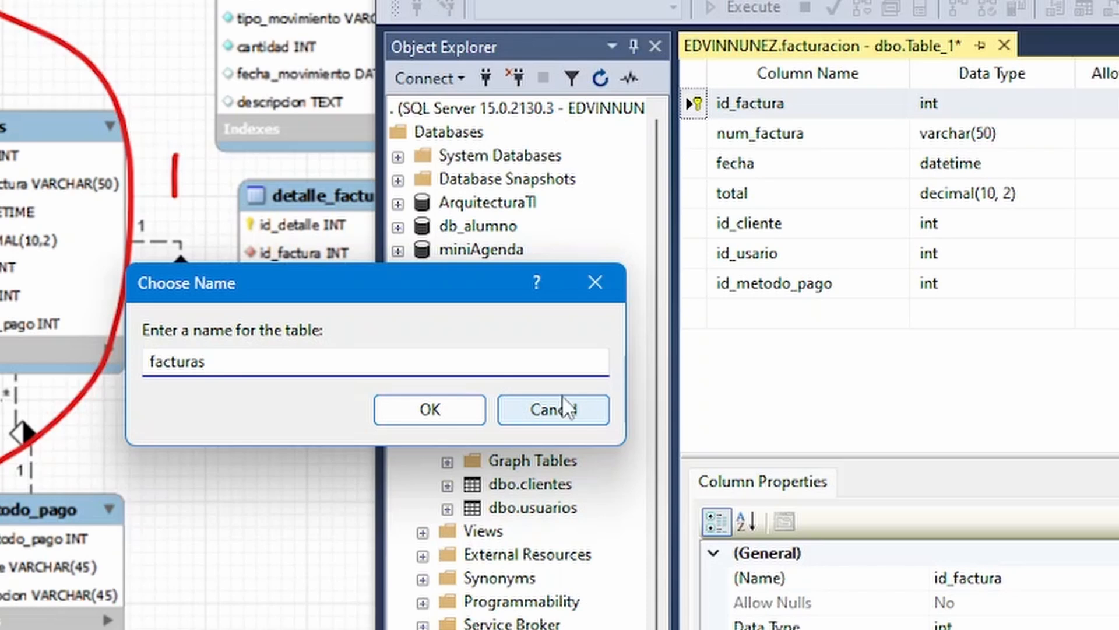
text(turas)
key(Return)
right_click(452, 367)
click(577, 531)
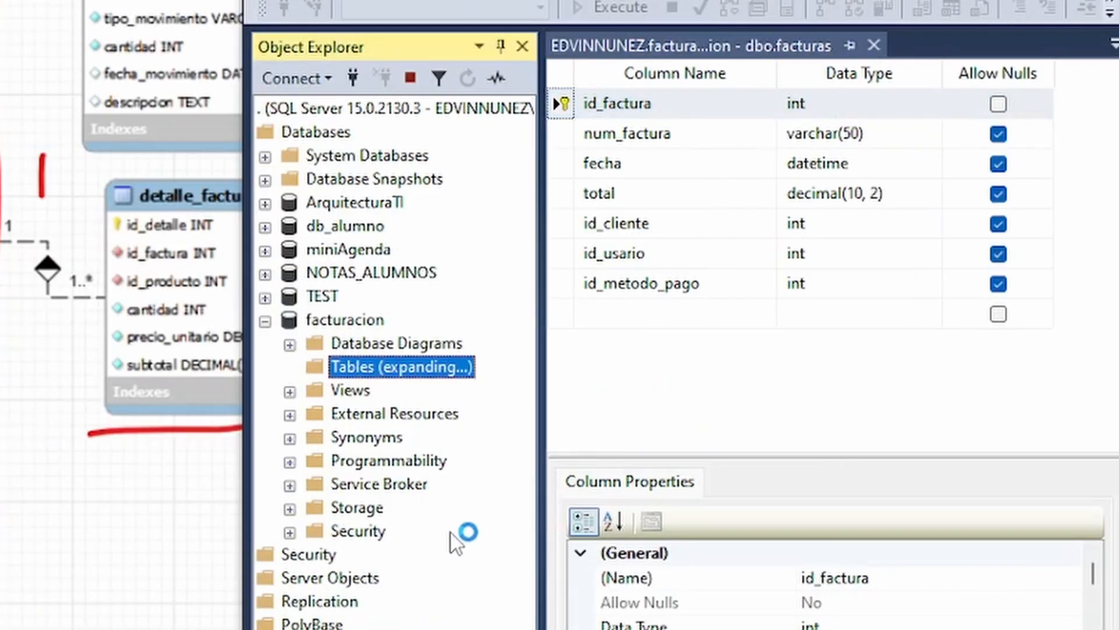
click(420, 508)
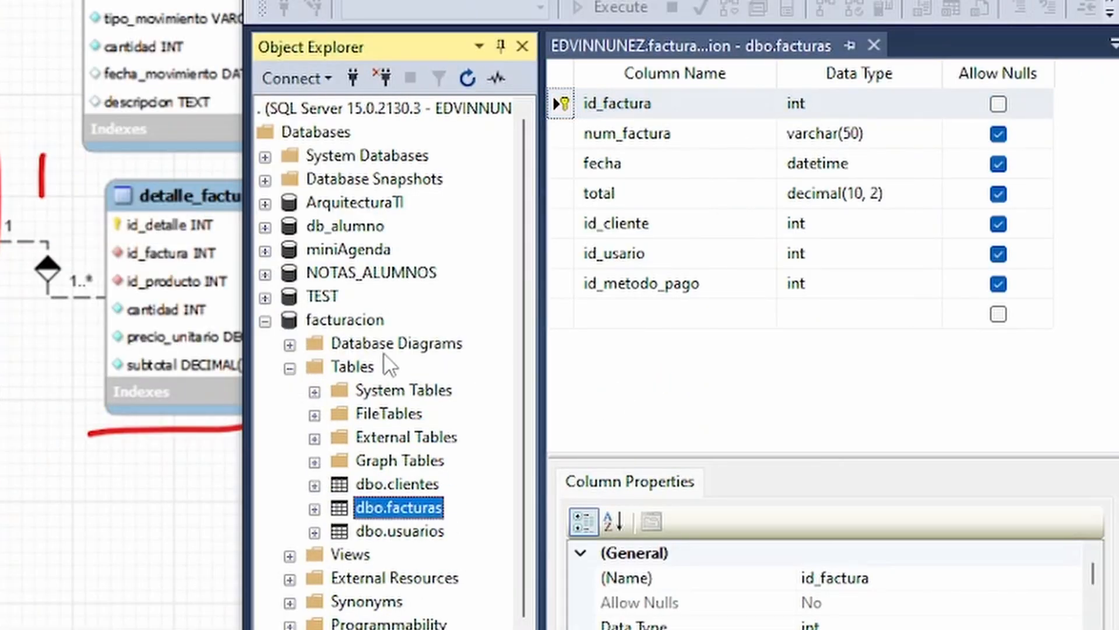
Create another table in the facturacion database with a first column id_metodo_pago of data type int.
right_click(375, 368)
mouse_move(462, 387)
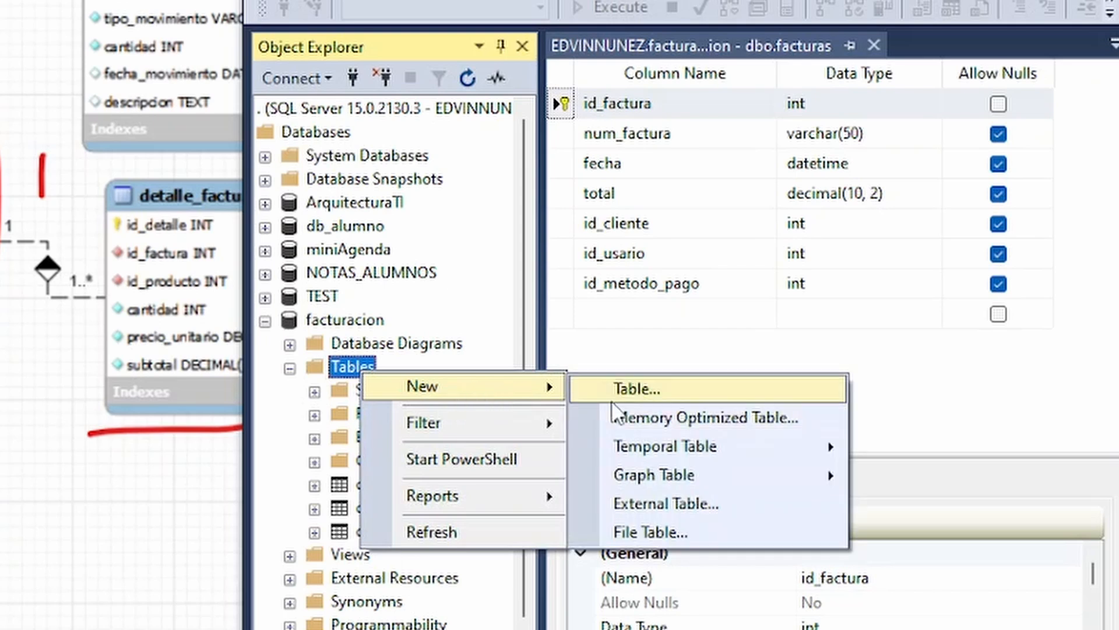
click(617, 393)
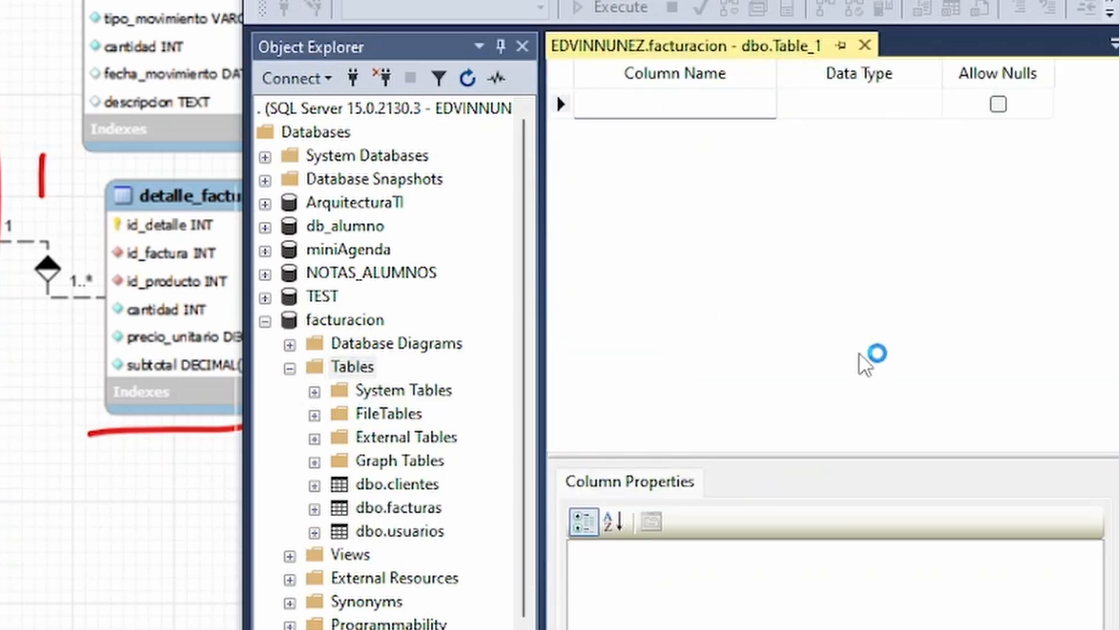
text(id)
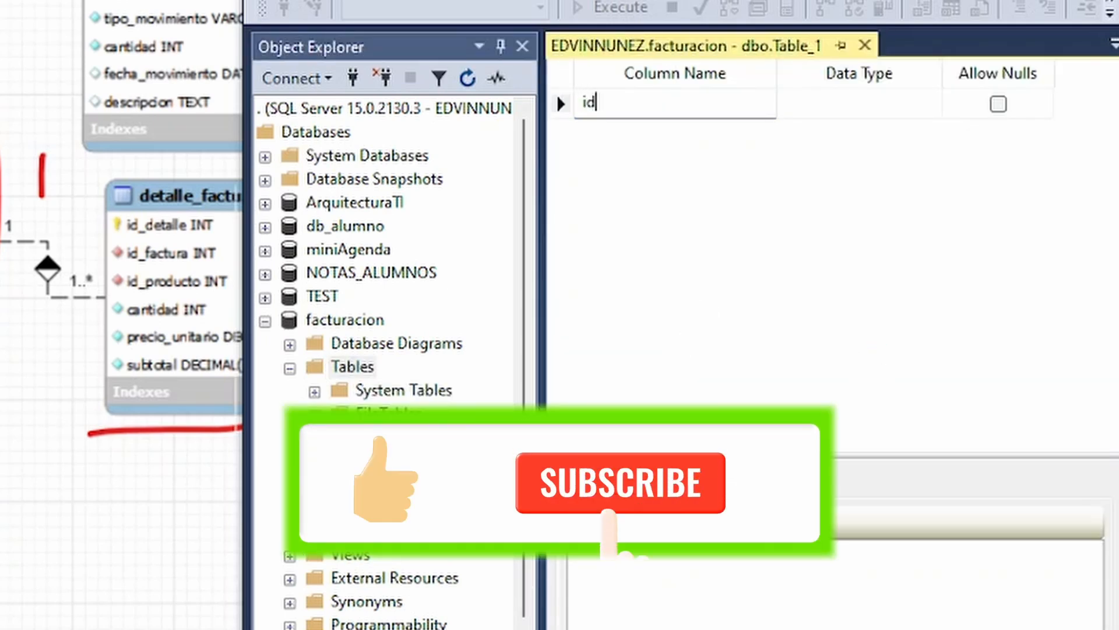
text(_metodo_pa)
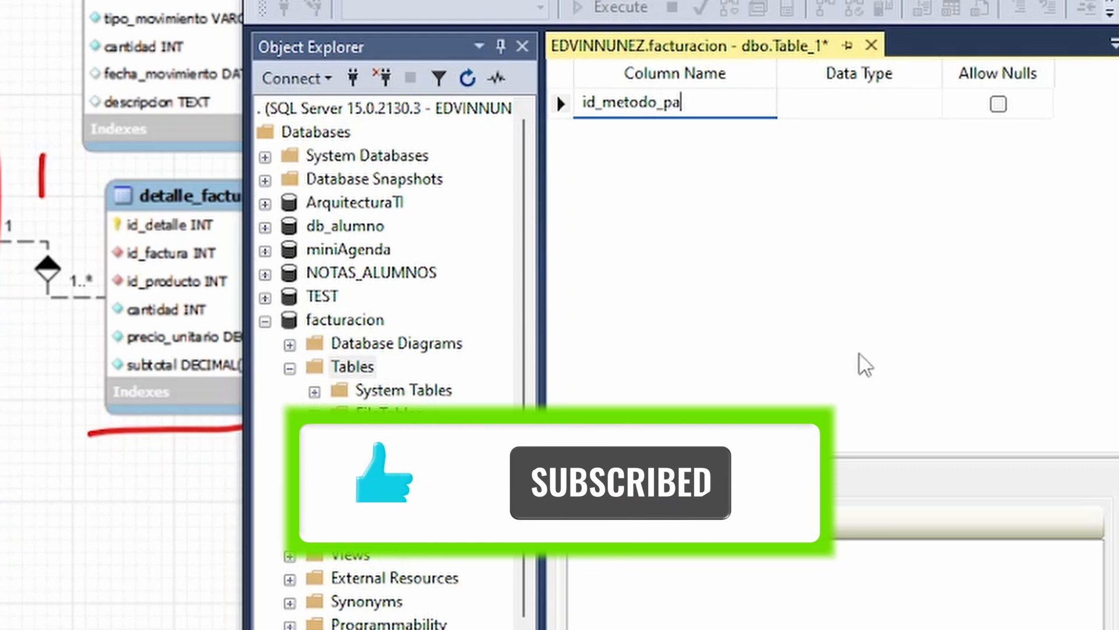
text(go)
key(Tab)
text(int)
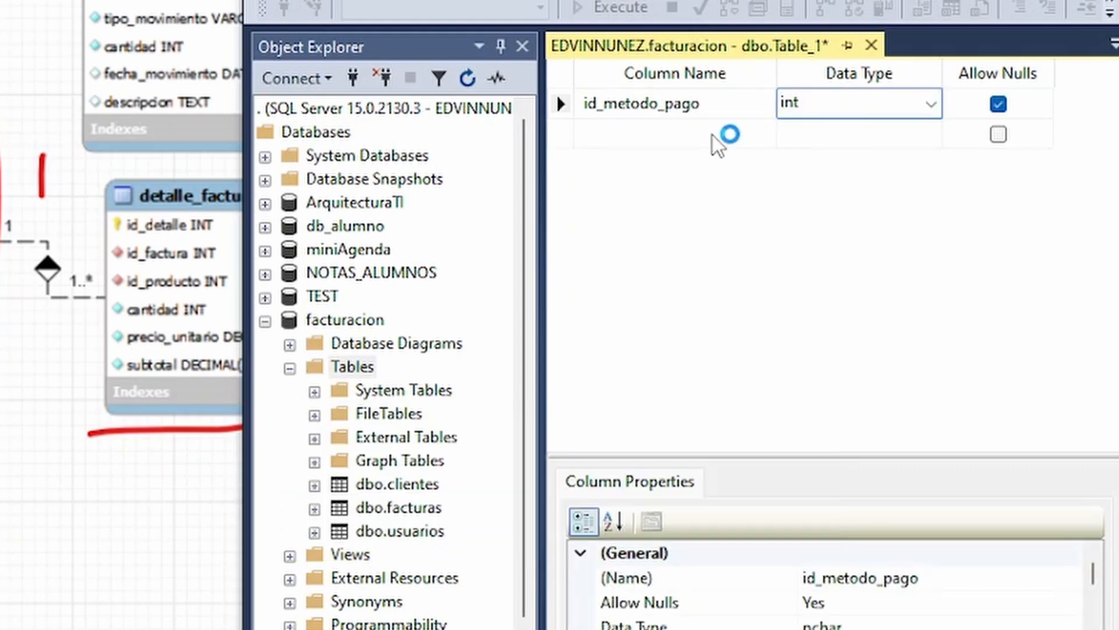
Add a second column named nombre with data type varchar(50) below id_metodo_pago.
click(716, 139)
text(nombnre)
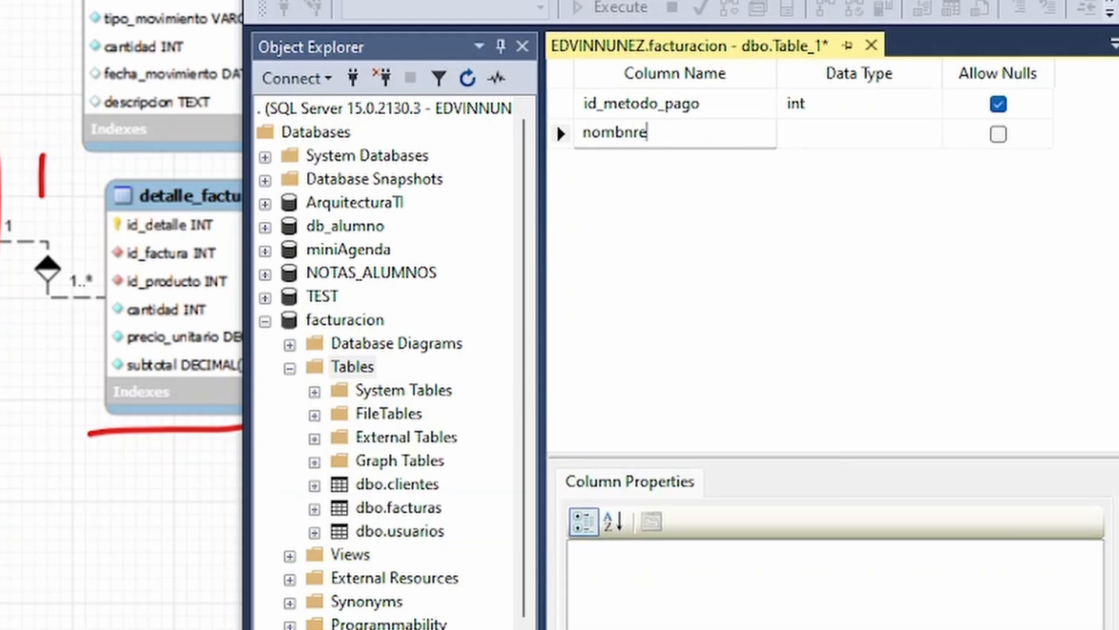
key(BackSpace)
text(e)
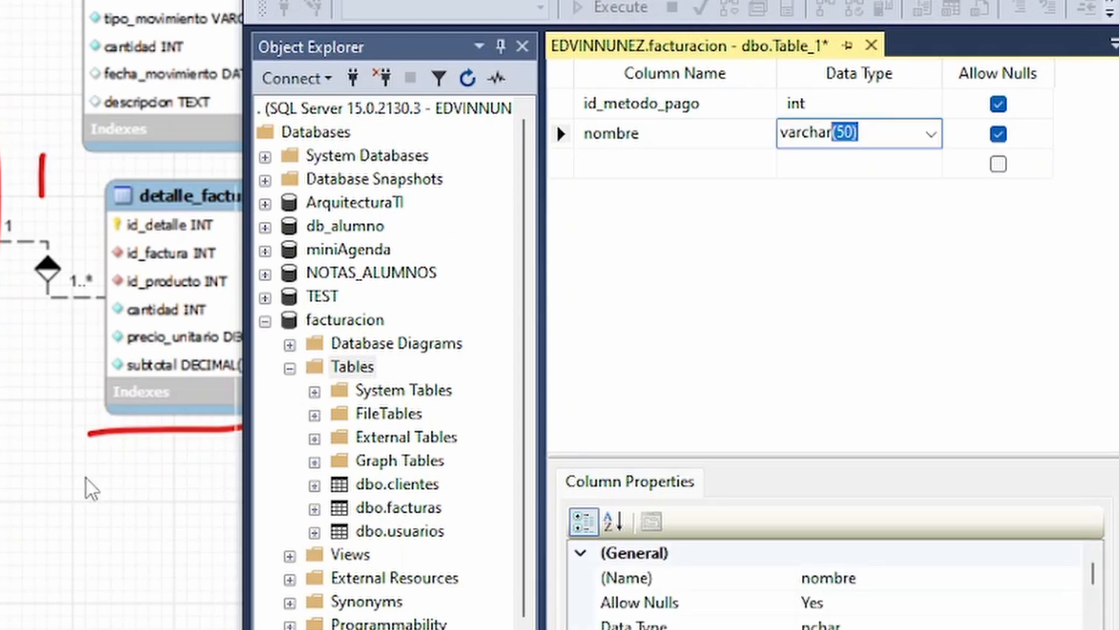
Add a third column named descripcion with data type varchar(50) below nombre.
click(656, 165)
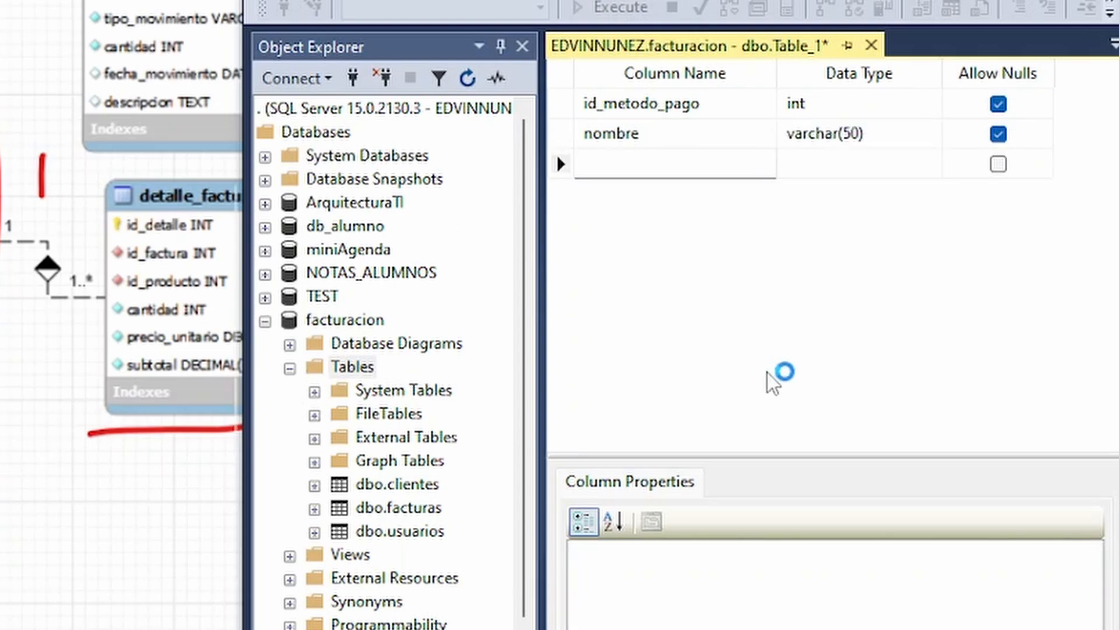
text(descr)
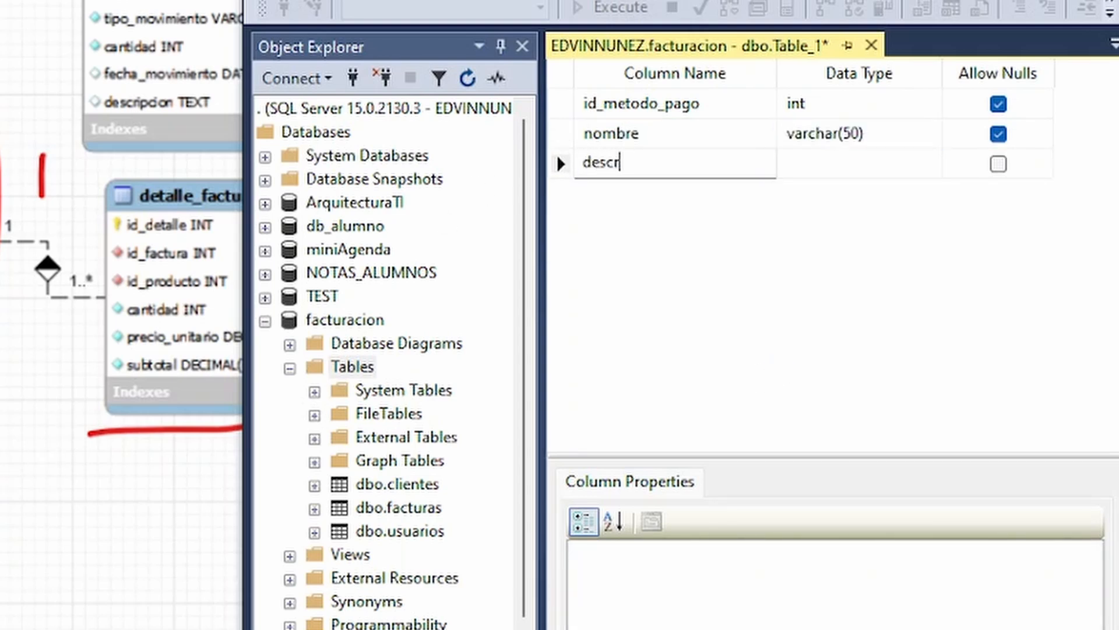
text(ipcion)
key(Tab)
key(Tab)
Set the id_metodo_pago column as the new table's primary key.
click(561, 104)
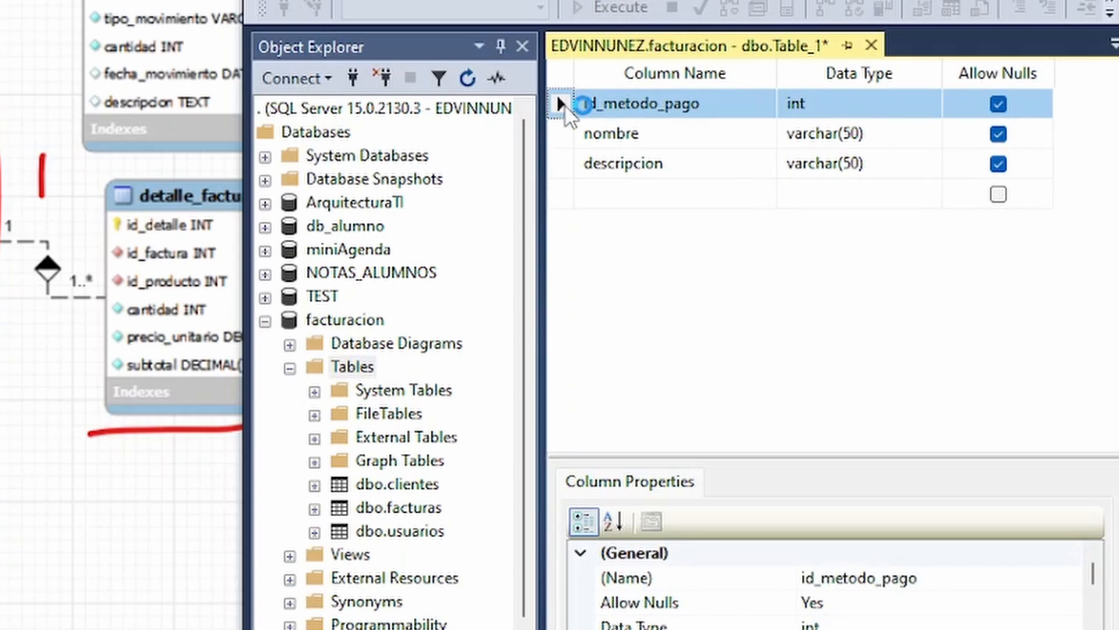
right_click(562, 105)
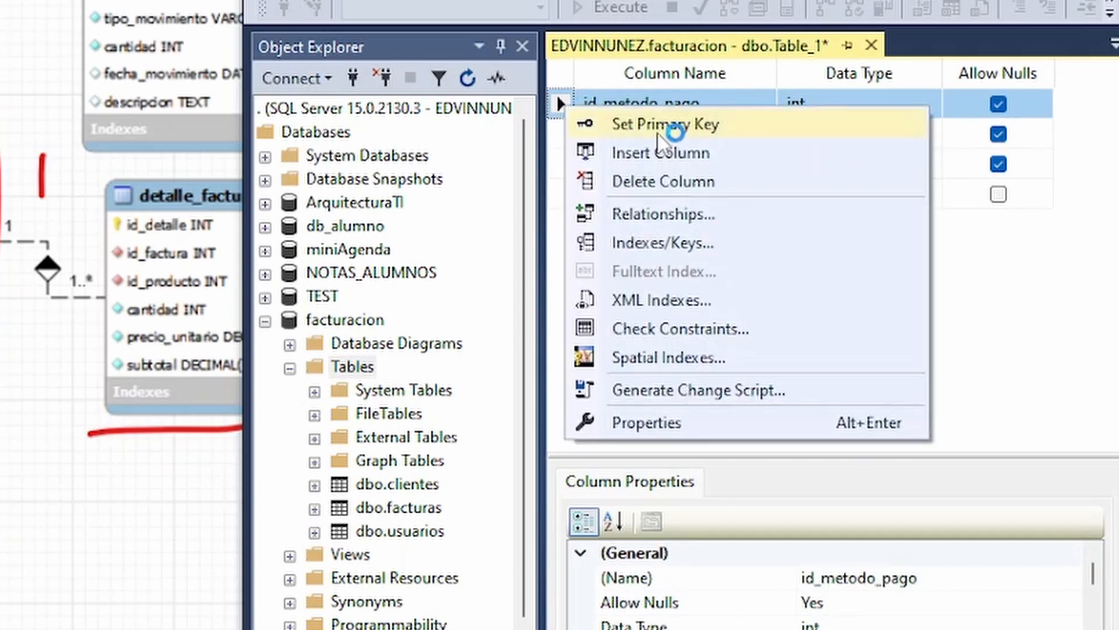
click(674, 123)
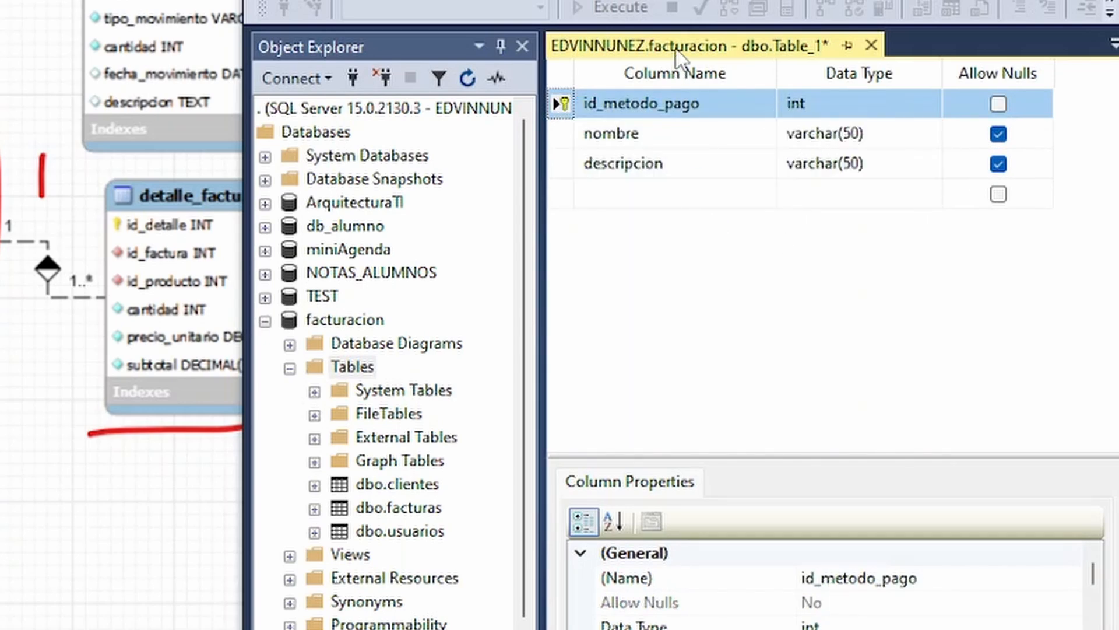
Save the payment method table as metodo_pago and refresh the facturacion database's Tables folder.
right_click(678, 59)
click(736, 68)
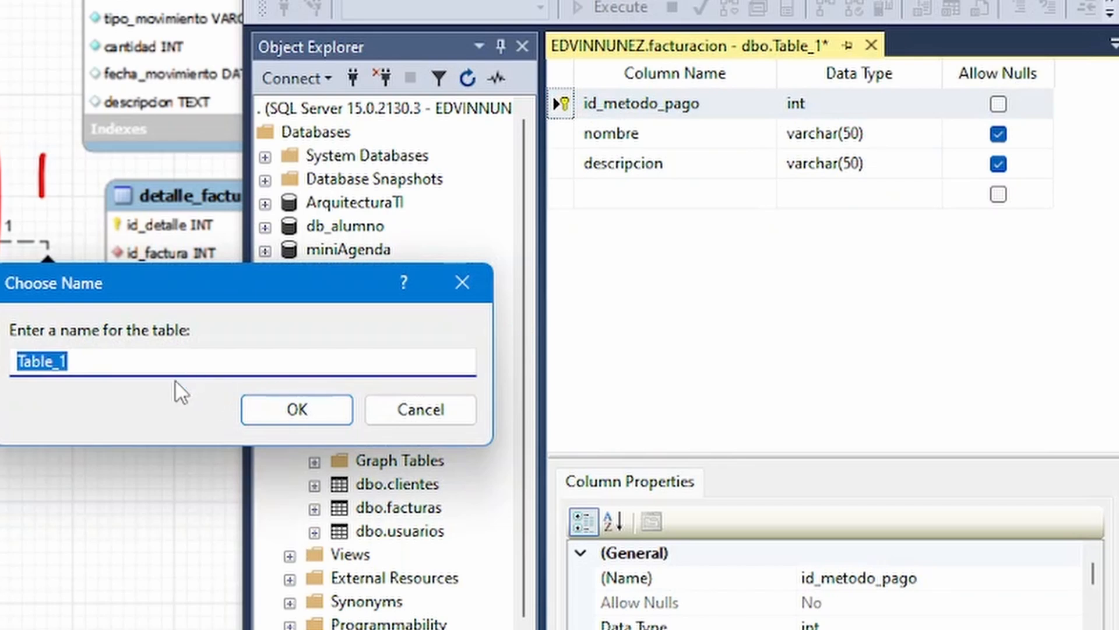
text(metodo)
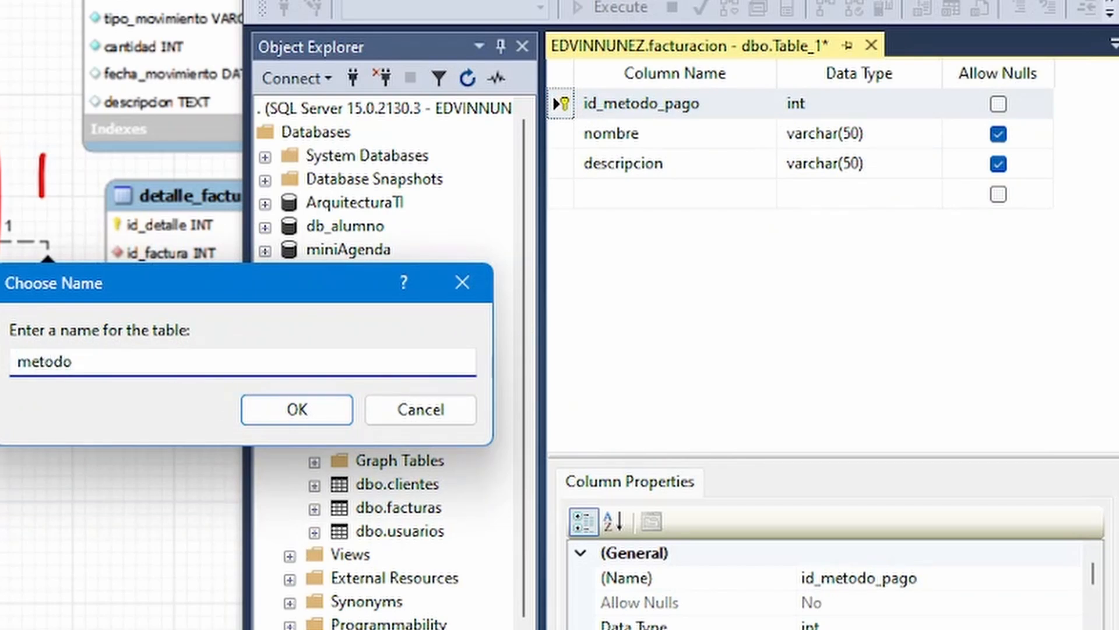
text(_pa)
text(go)
key(Return)
right_click(350, 367)
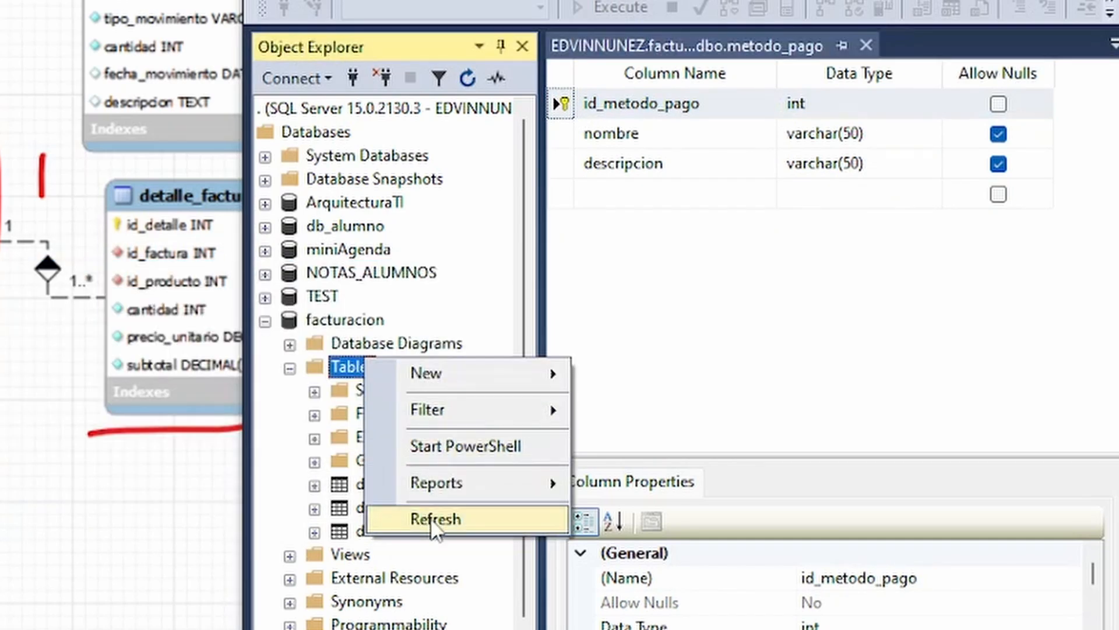
click(434, 519)
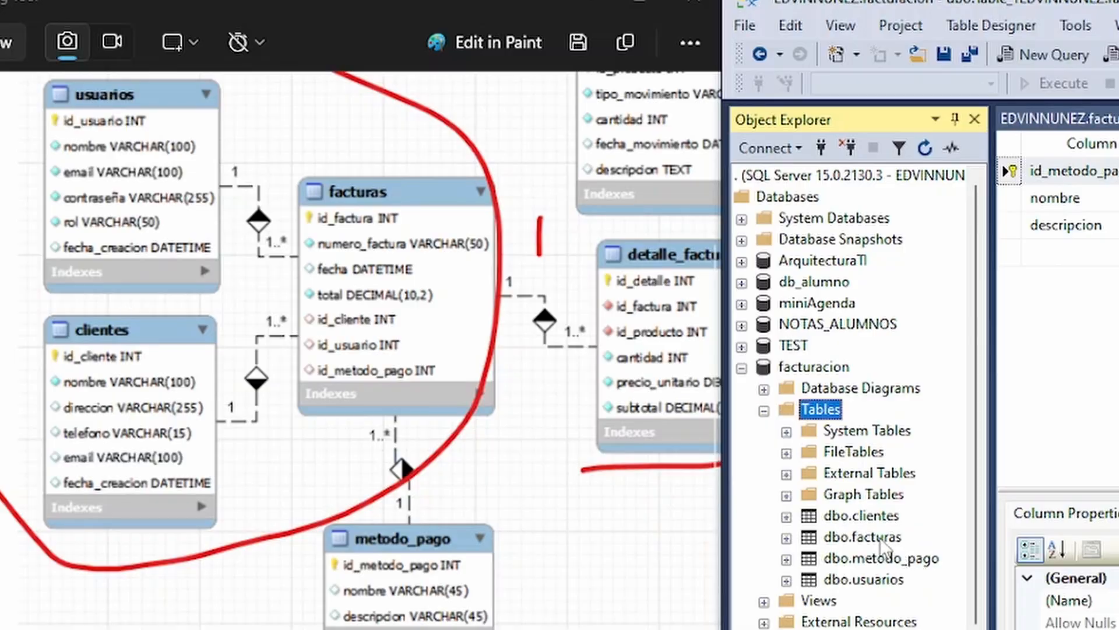
Open the facturas table in design view and add a new foreign key relationship to it.
right_click(850, 537)
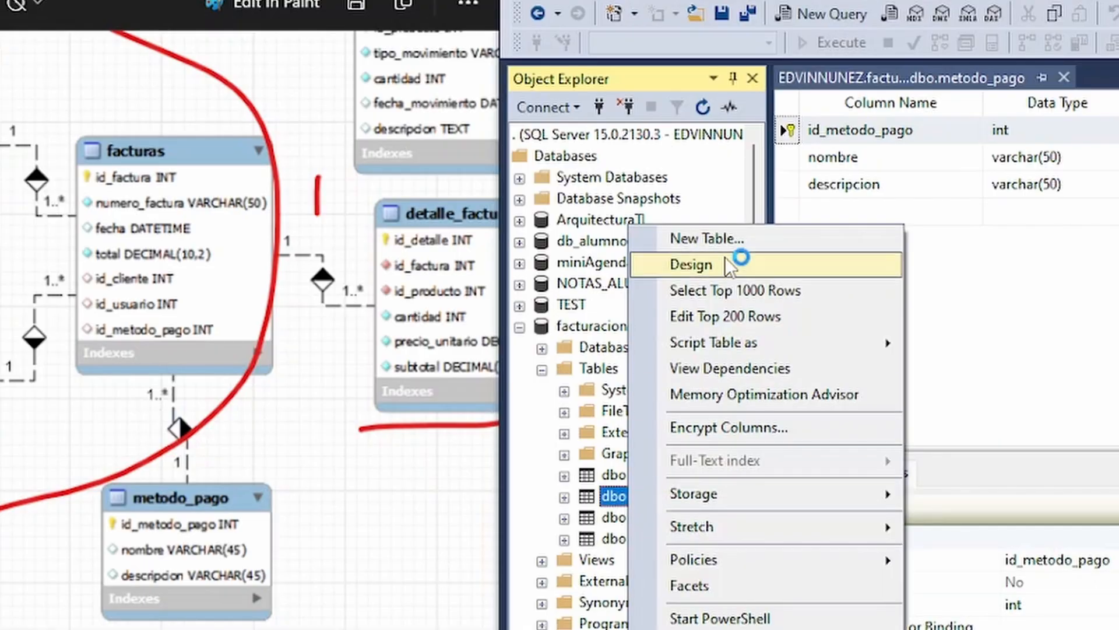
click(727, 264)
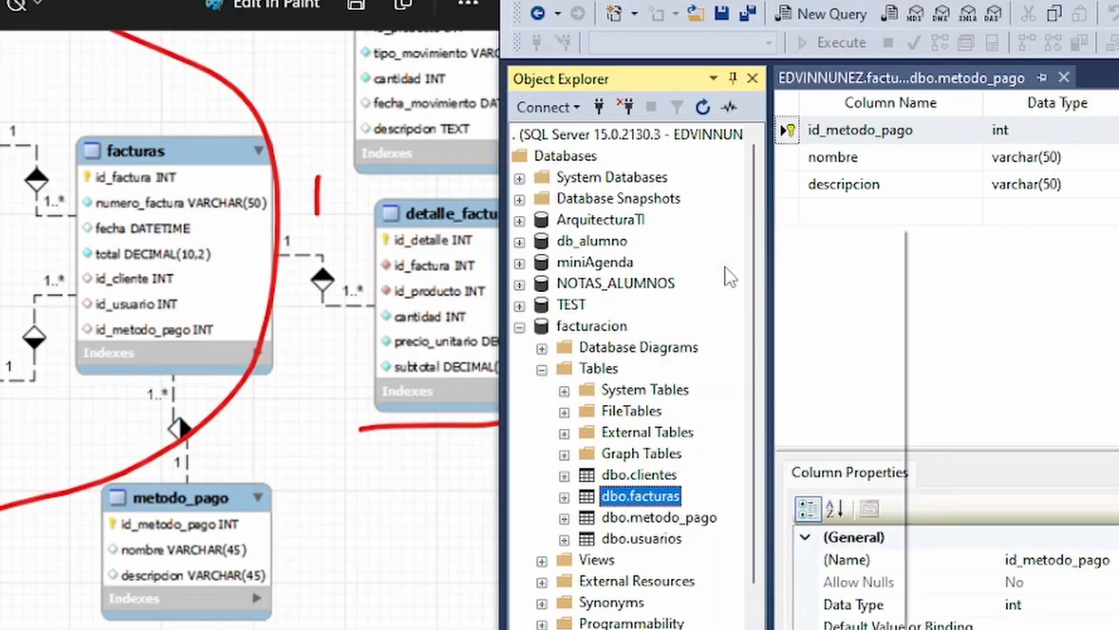
right_click(784, 132)
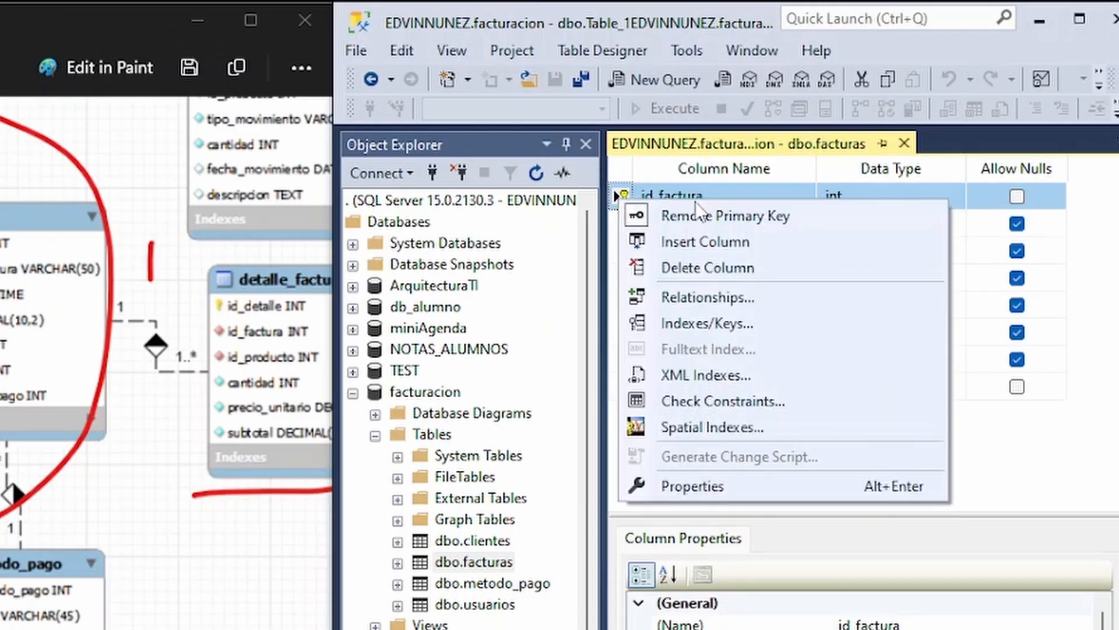
click(723, 297)
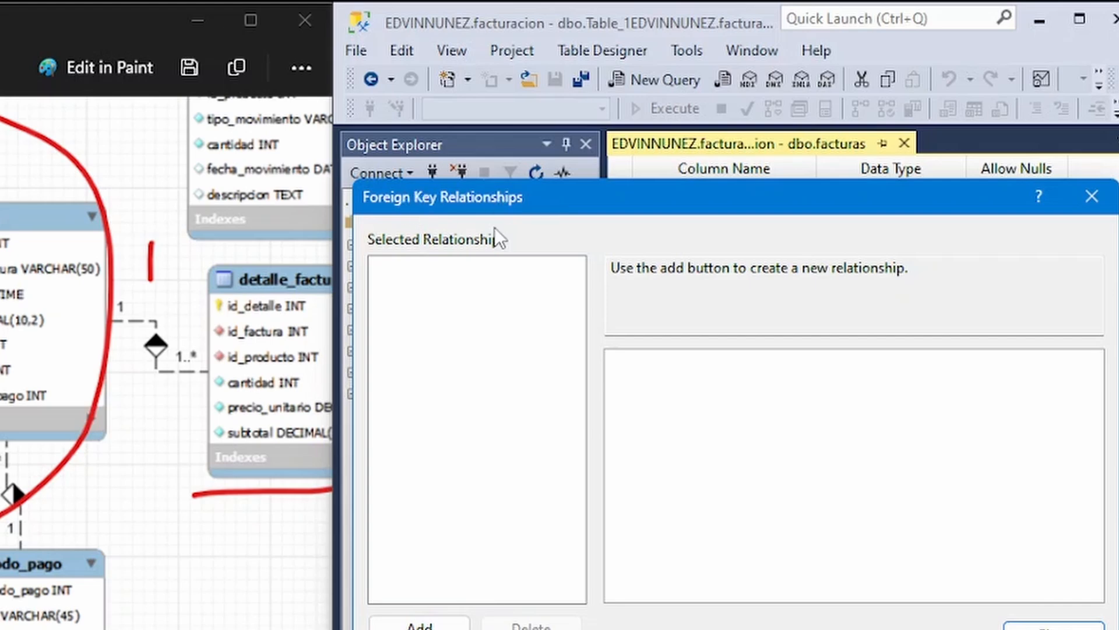
click(419, 623)
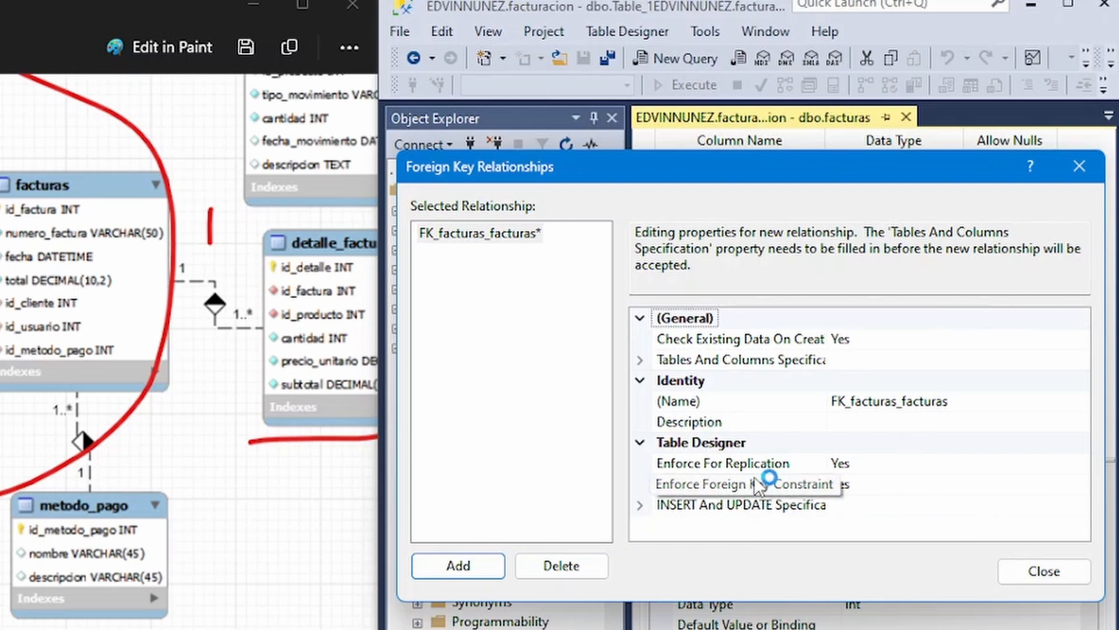
Set the new facturas relationship's primary key table to usuarios, with id_usuario as its key column.
click(640, 361)
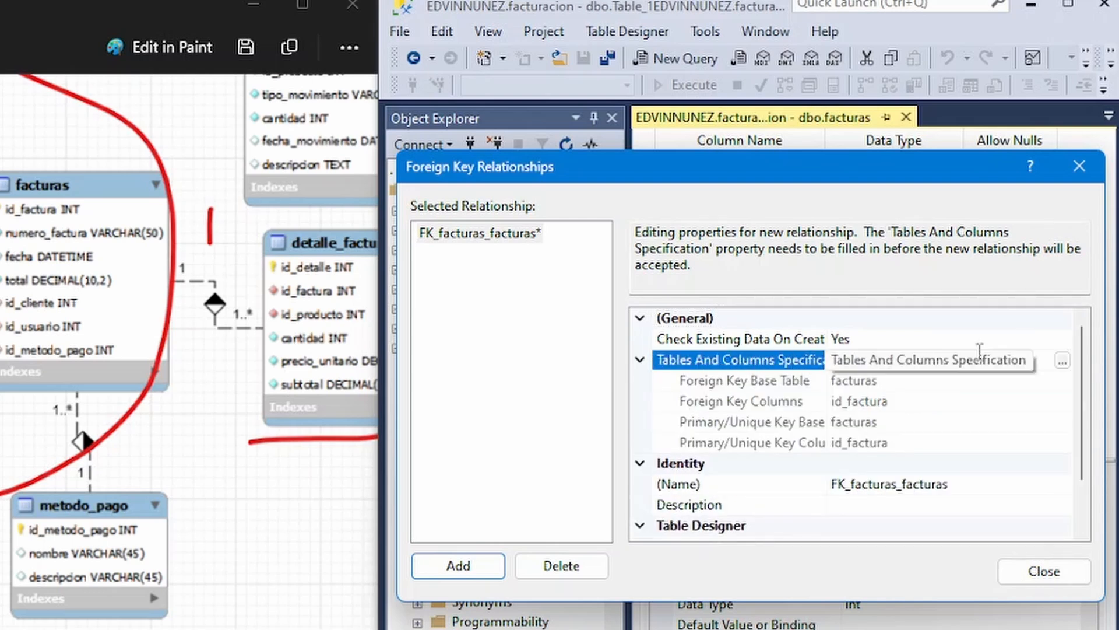
click(641, 361)
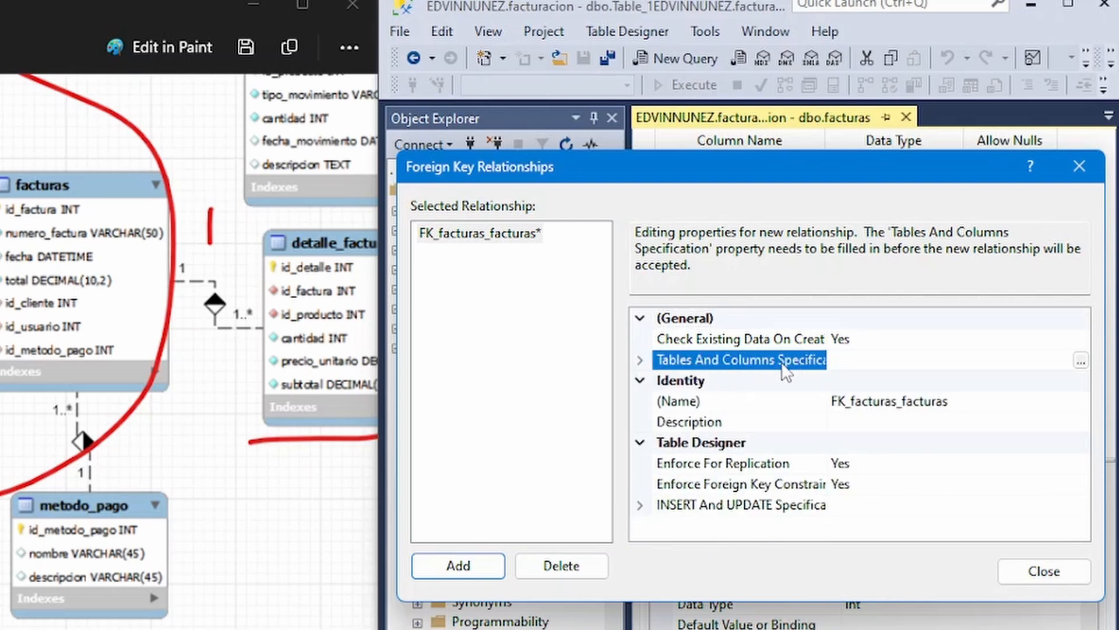
click(1081, 362)
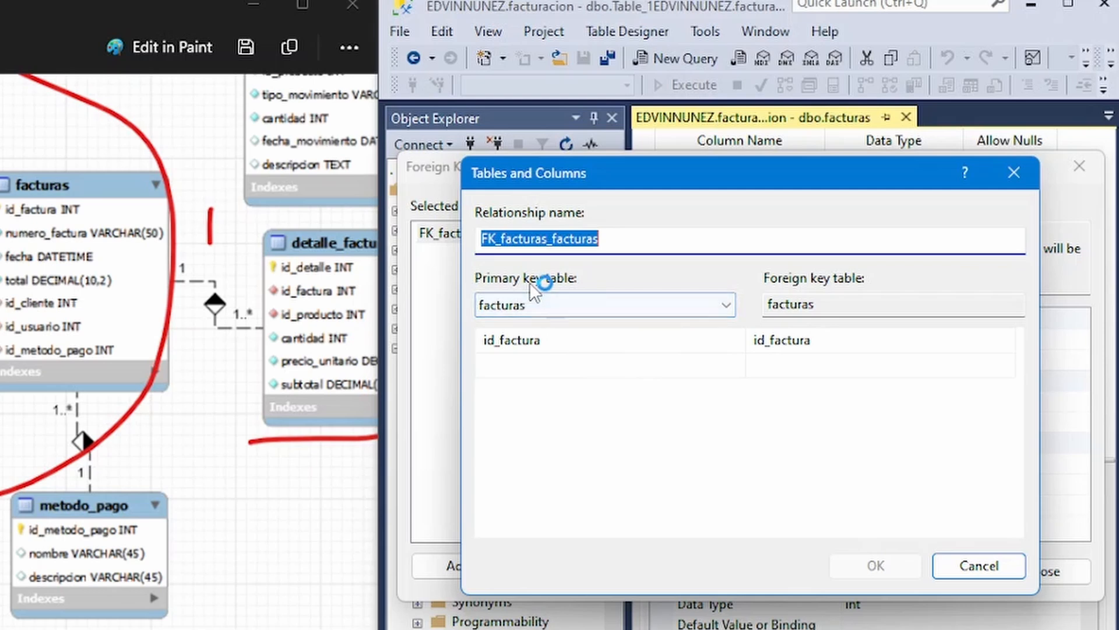
click(554, 314)
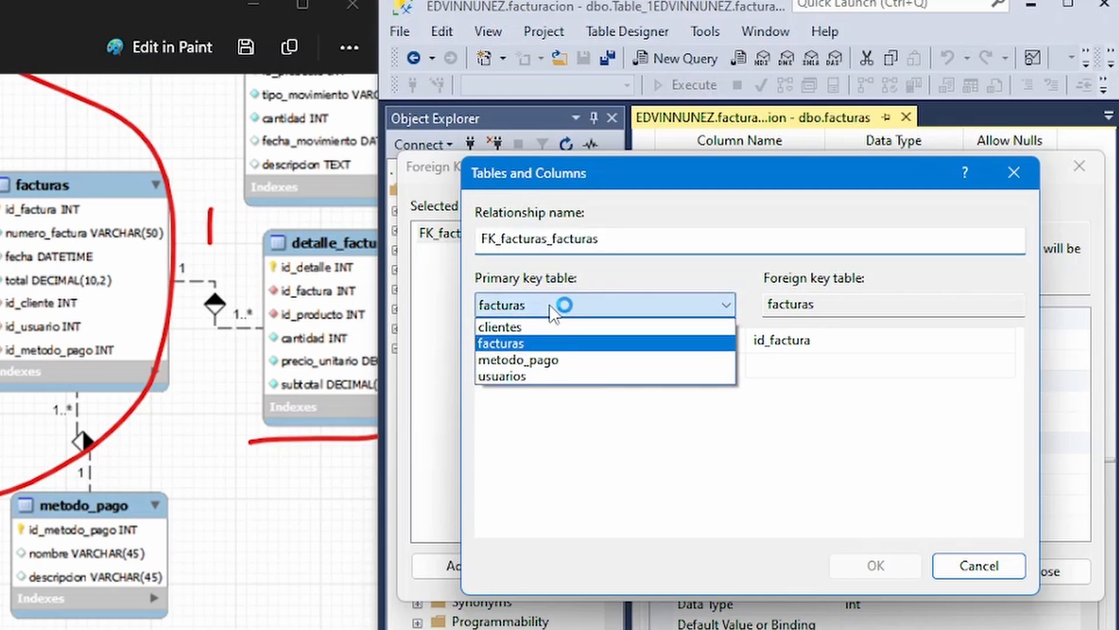
click(516, 378)
click(699, 343)
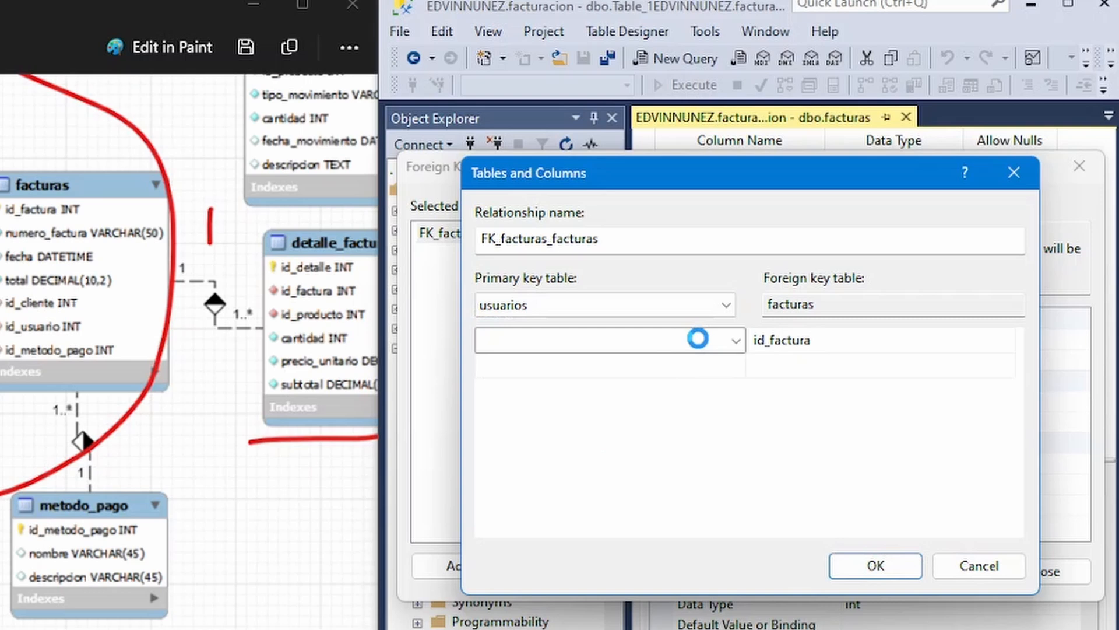
click(737, 343)
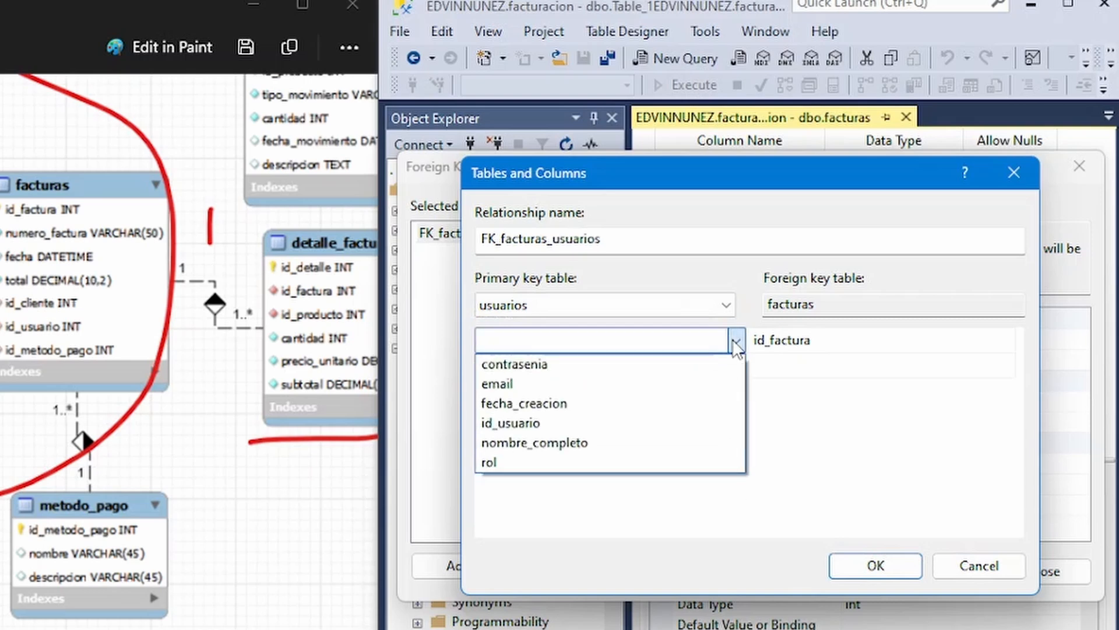
click(548, 424)
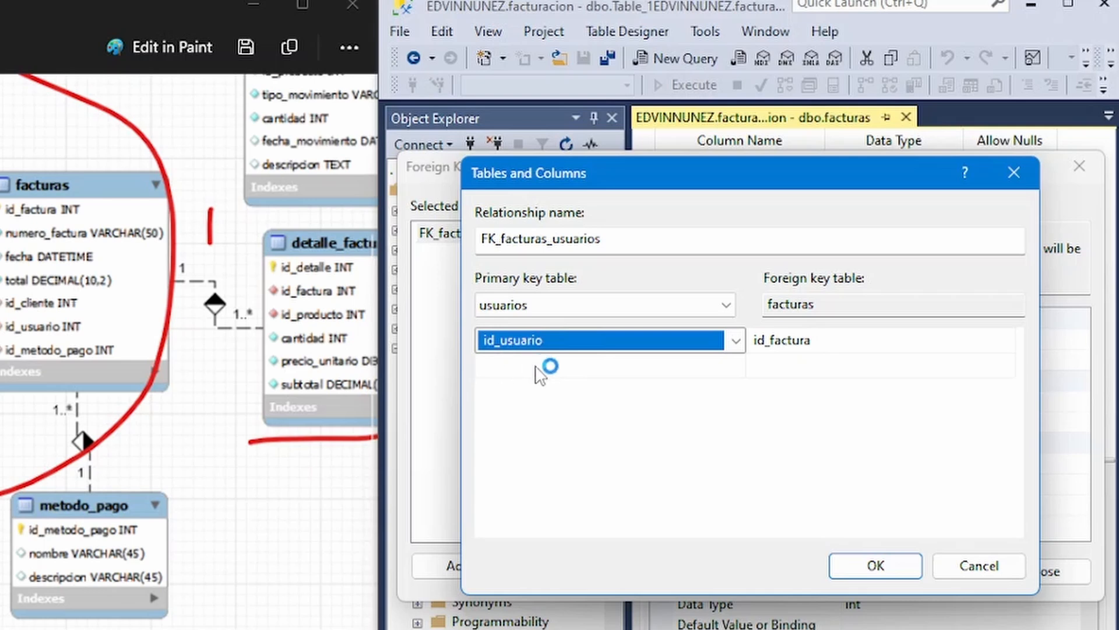
Map id_usuario of usuarios to the id_usario column of facturas and accept the relationship's table and column mapping.
click(837, 345)
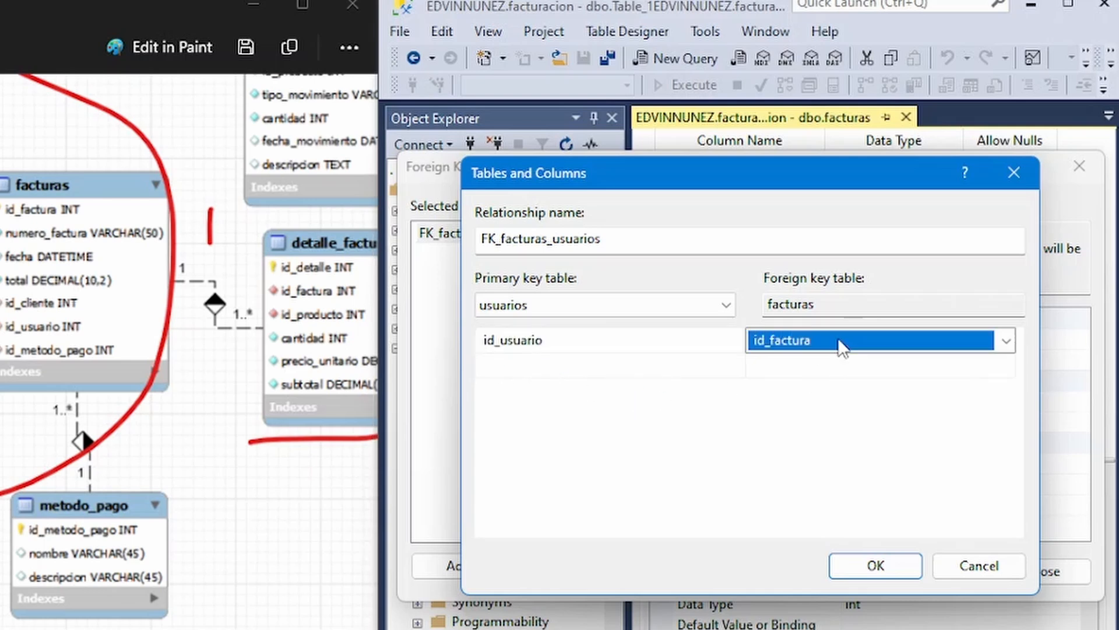
click(1006, 343)
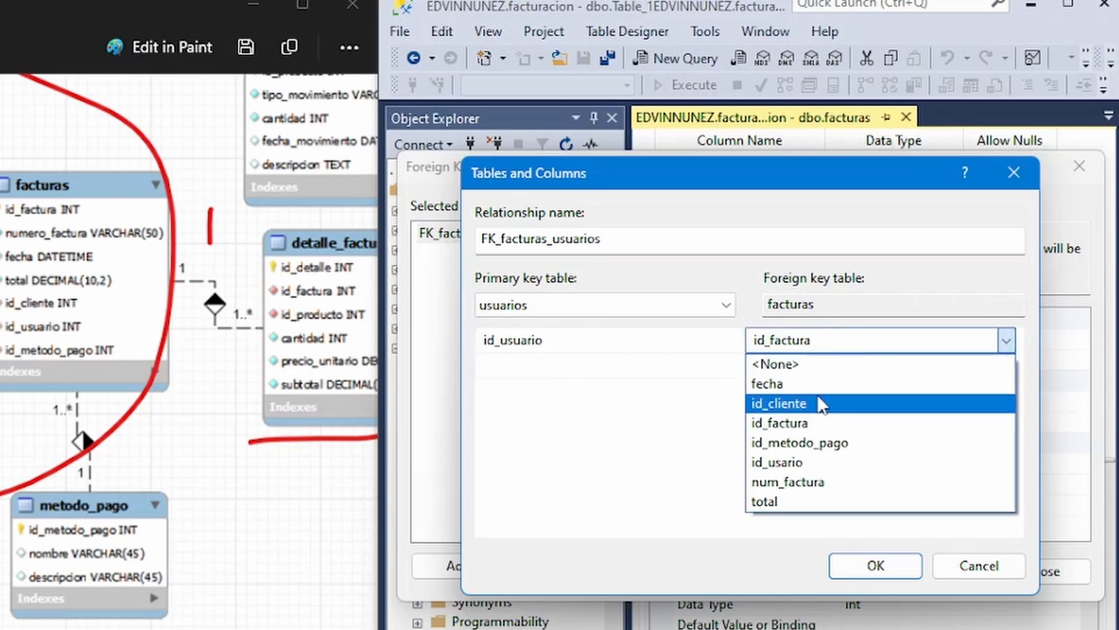
click(816, 462)
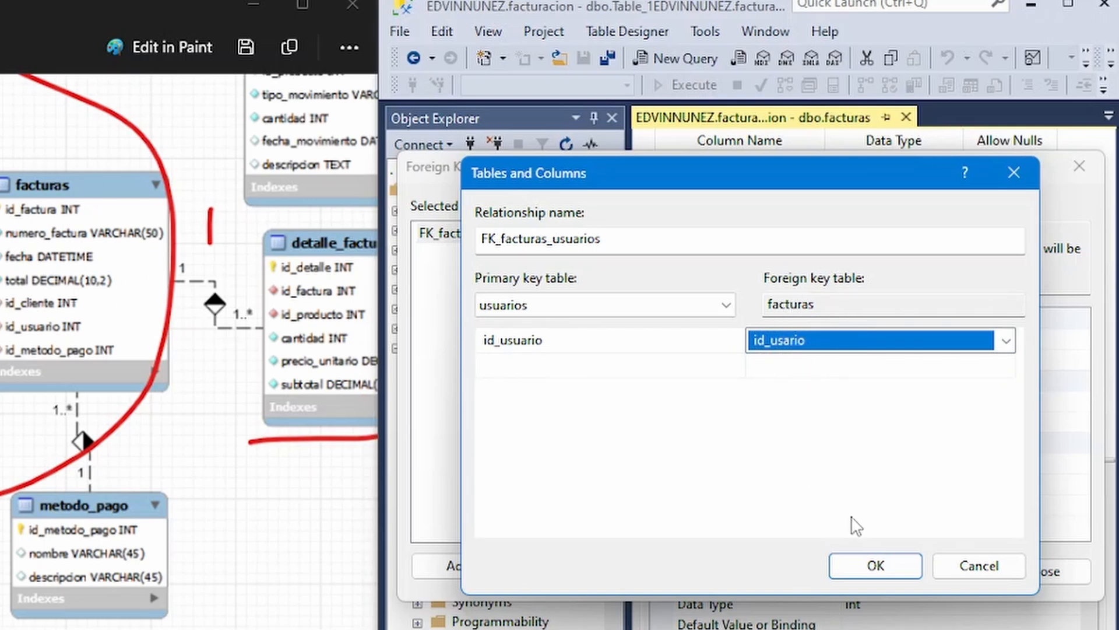
click(881, 565)
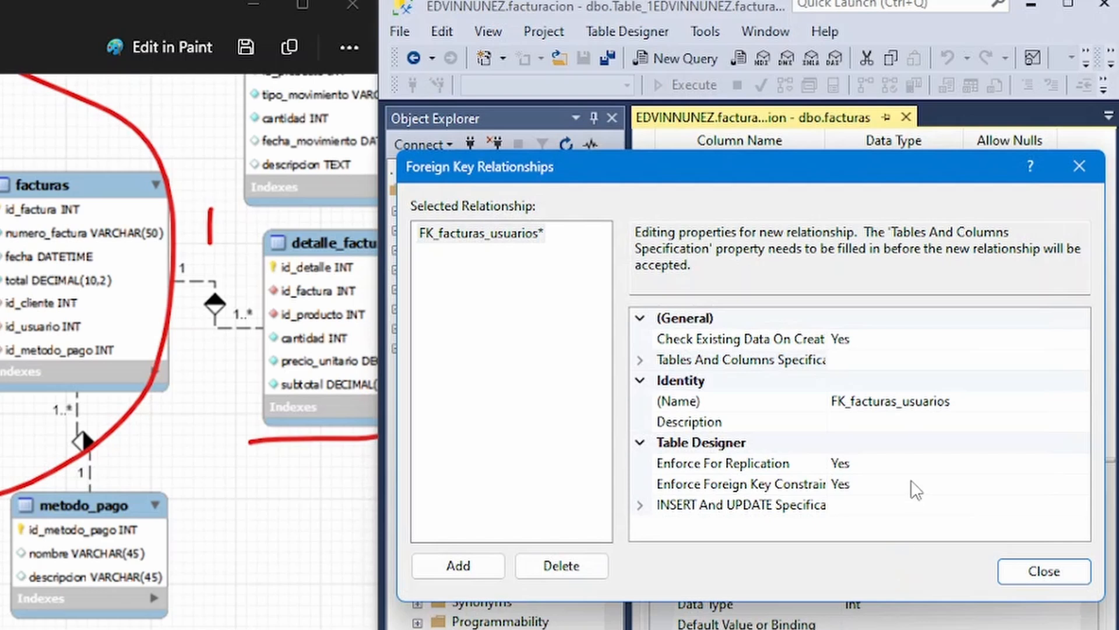
Add a second foreign key relationship with clientes as the primary key table and id_cliente as its key column.
click(470, 566)
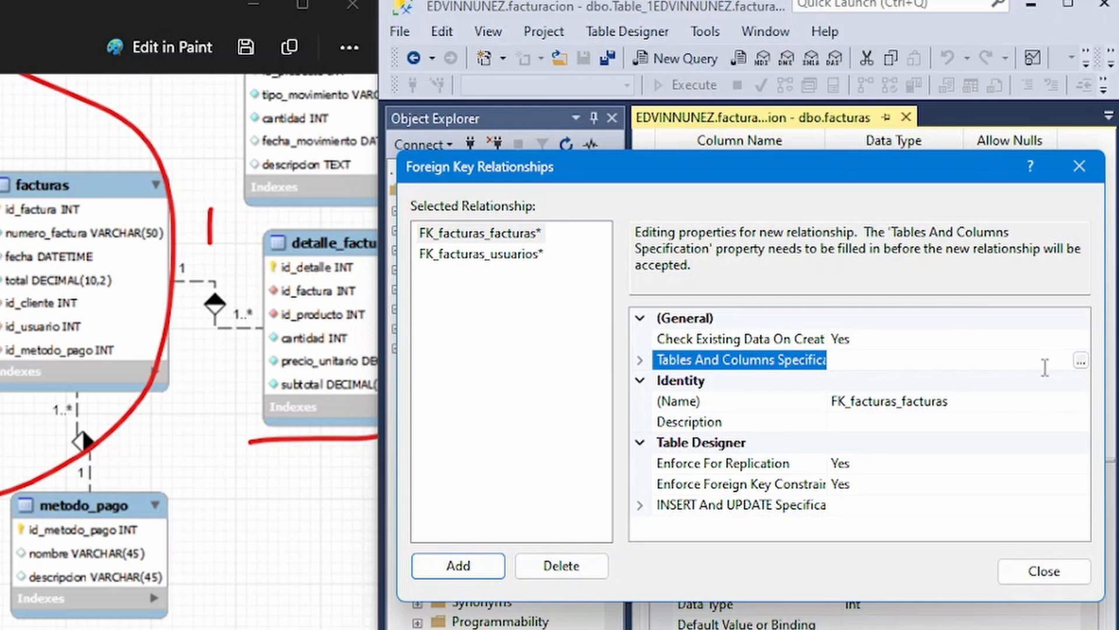
click(1080, 360)
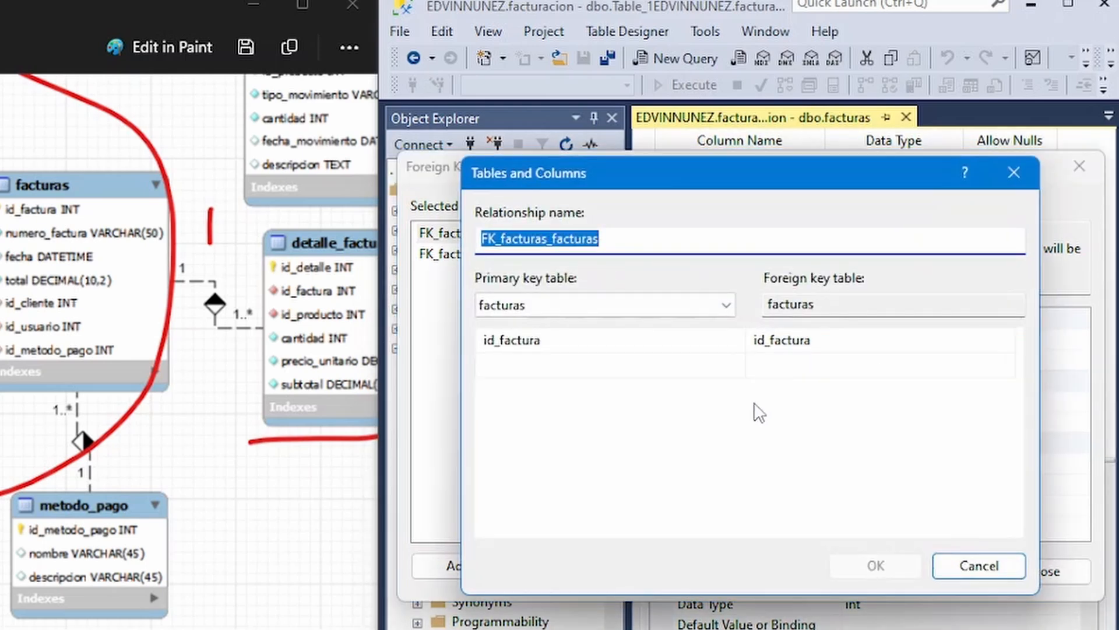
click(726, 305)
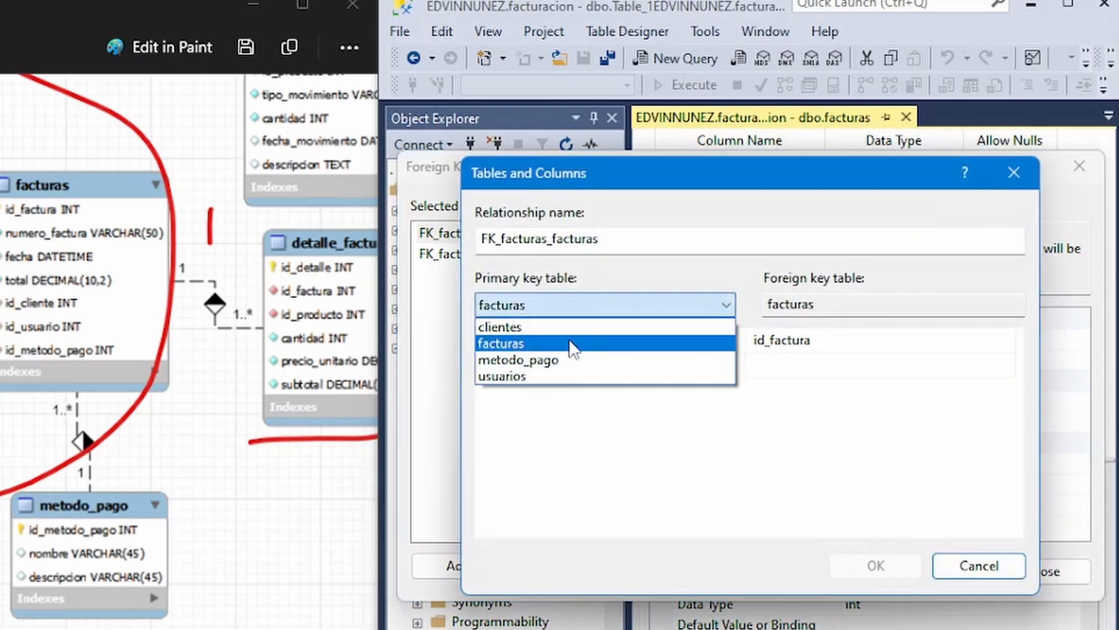
click(545, 327)
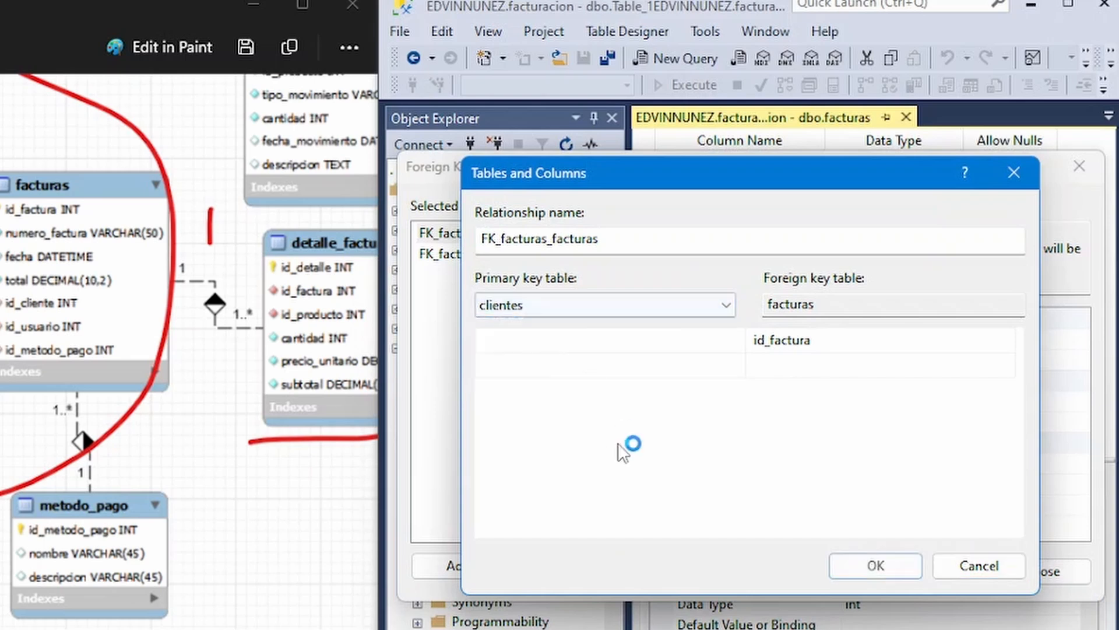
click(726, 341)
click(532, 424)
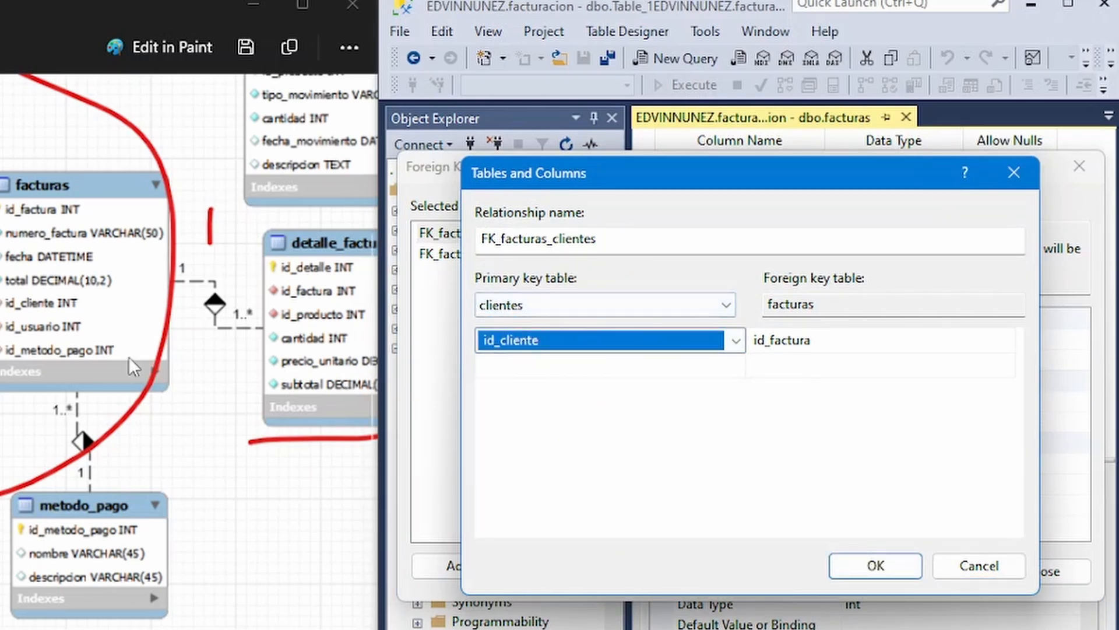
Set id_cliente as the facturas foreign key column for the clientes relationship and accept the mapping.
click(871, 344)
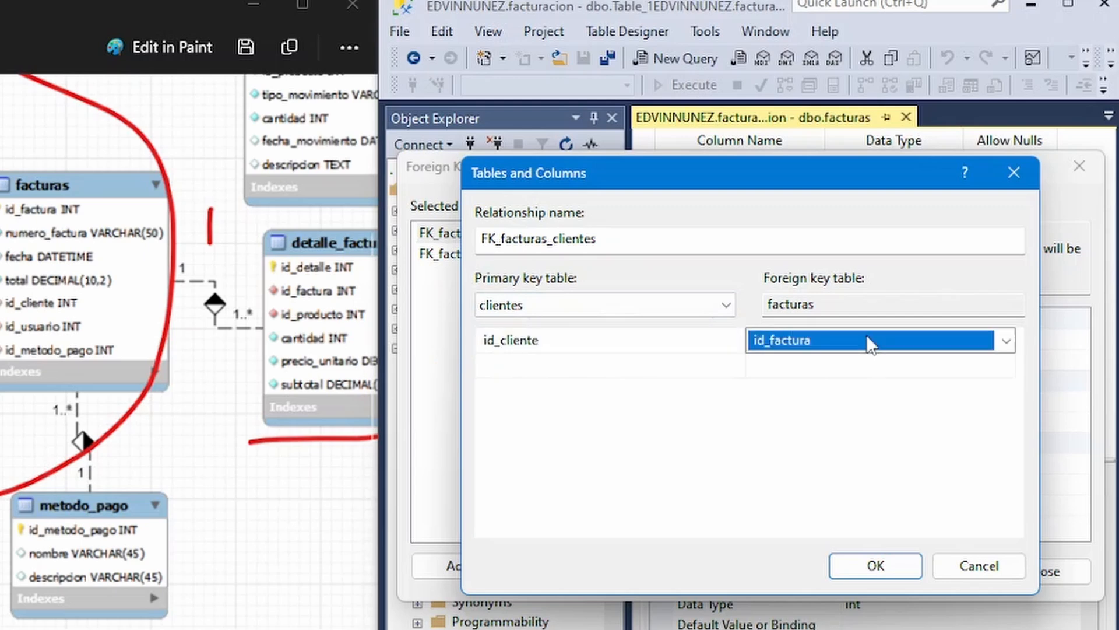
click(1008, 343)
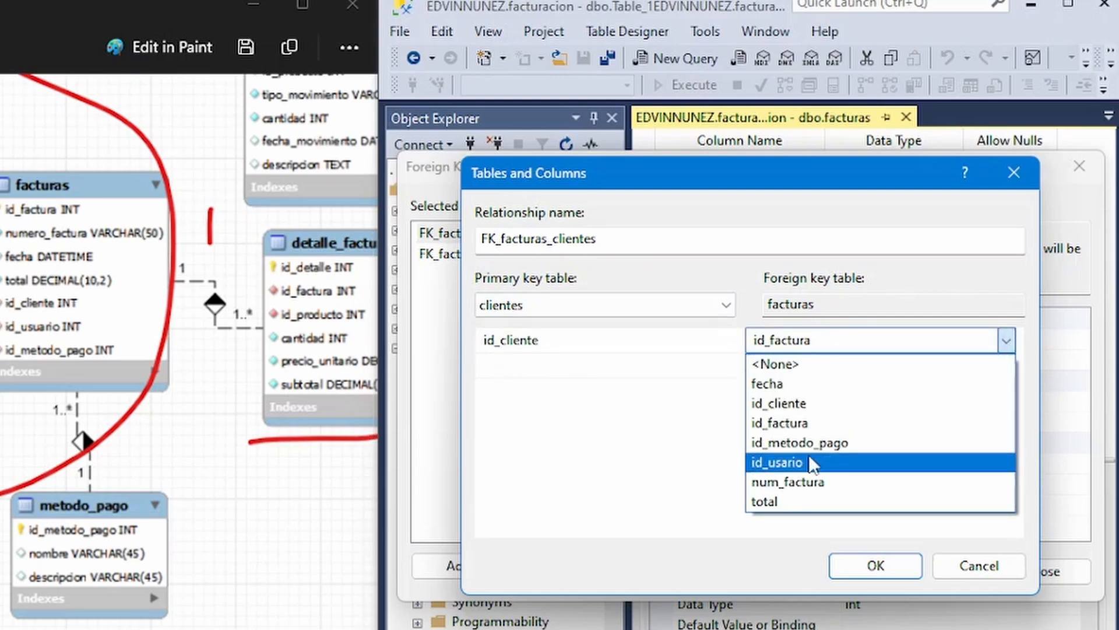
click(804, 405)
click(876, 565)
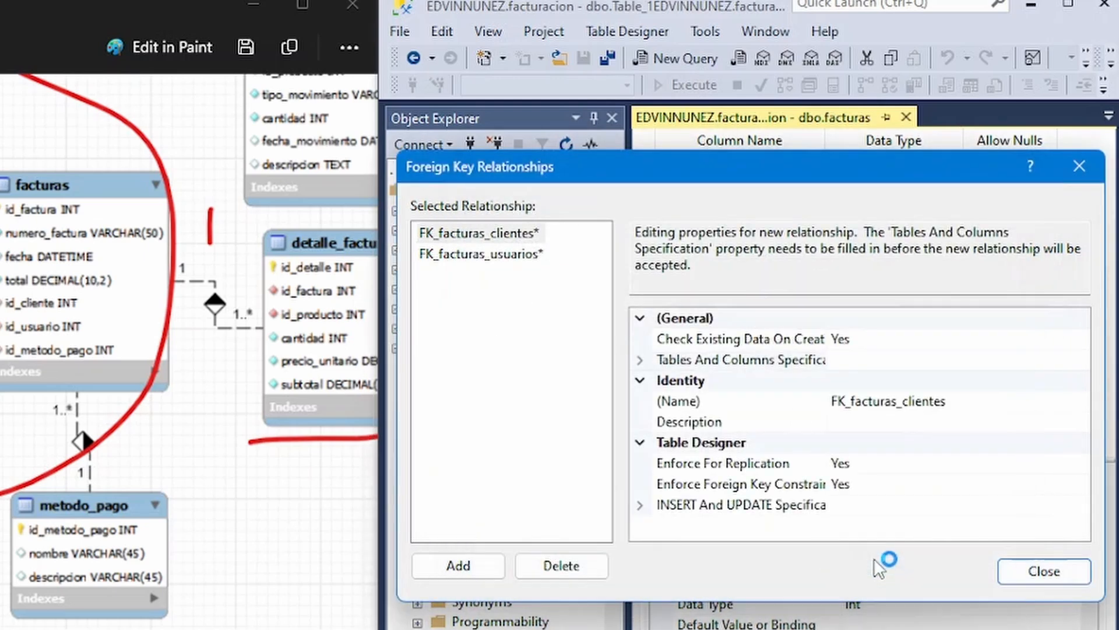
Add a third foreign key relationship with metodo_pago as the primary key table and id_metodo_pago as its key column.
click(458, 565)
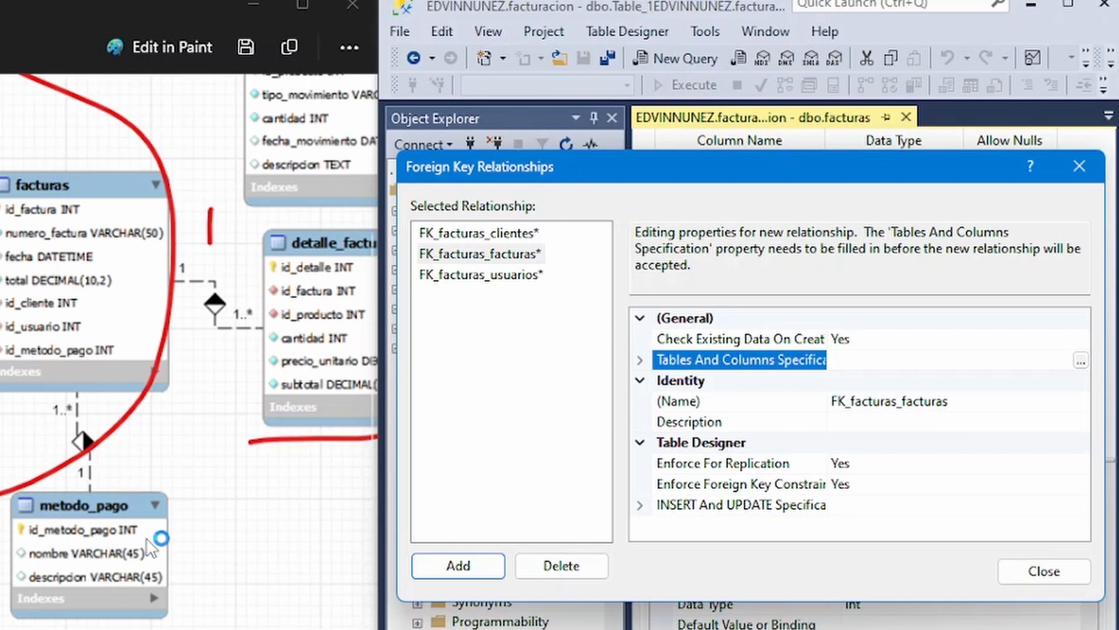
click(1081, 360)
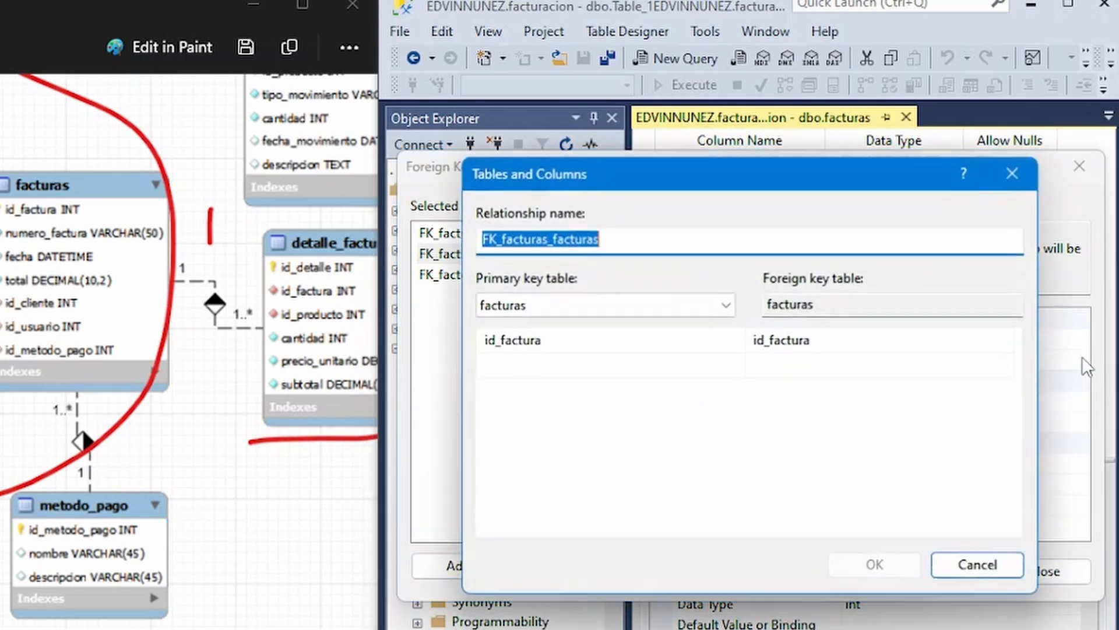
click(726, 304)
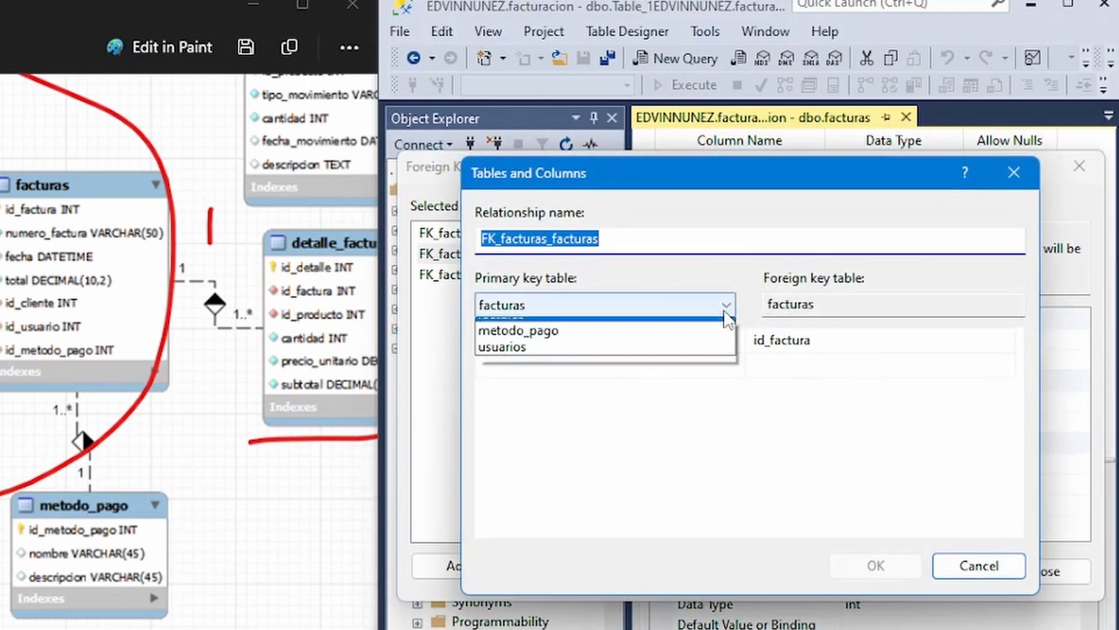
click(563, 361)
click(625, 342)
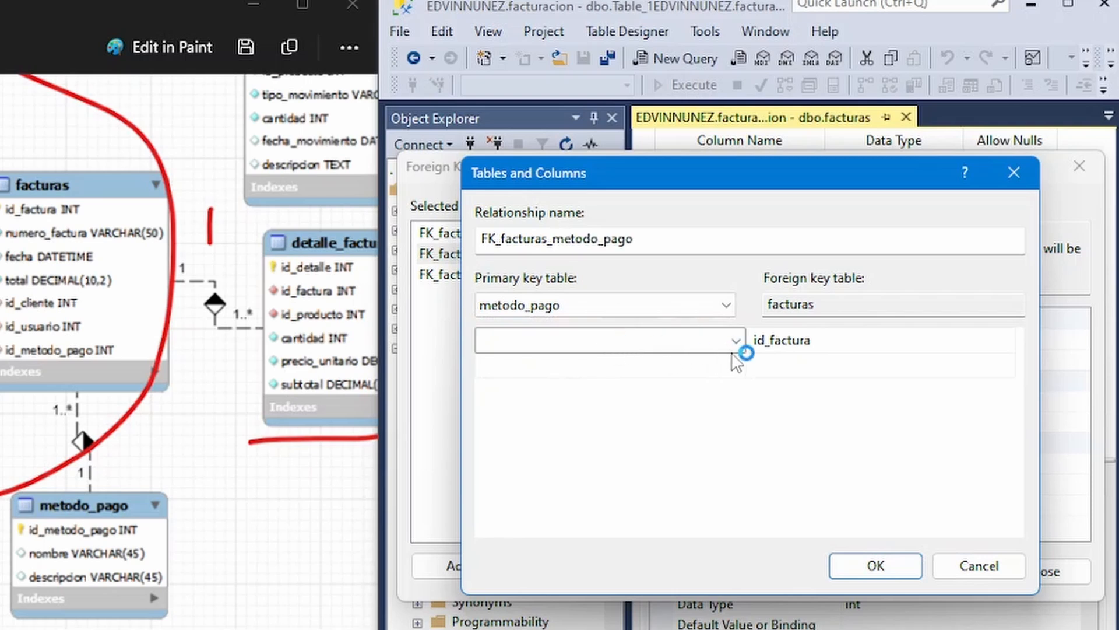
click(736, 340)
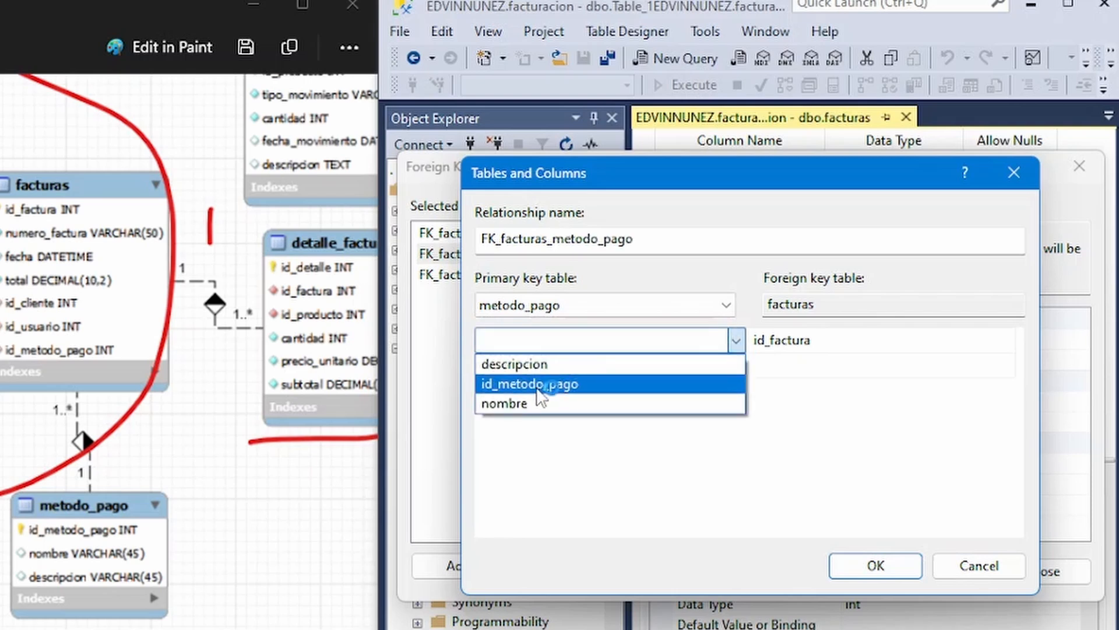
click(541, 384)
Set id_metodo_pago as the facturas foreign key column for the metodo_pago relationship, accept it, and close the relationships dialog.
click(878, 343)
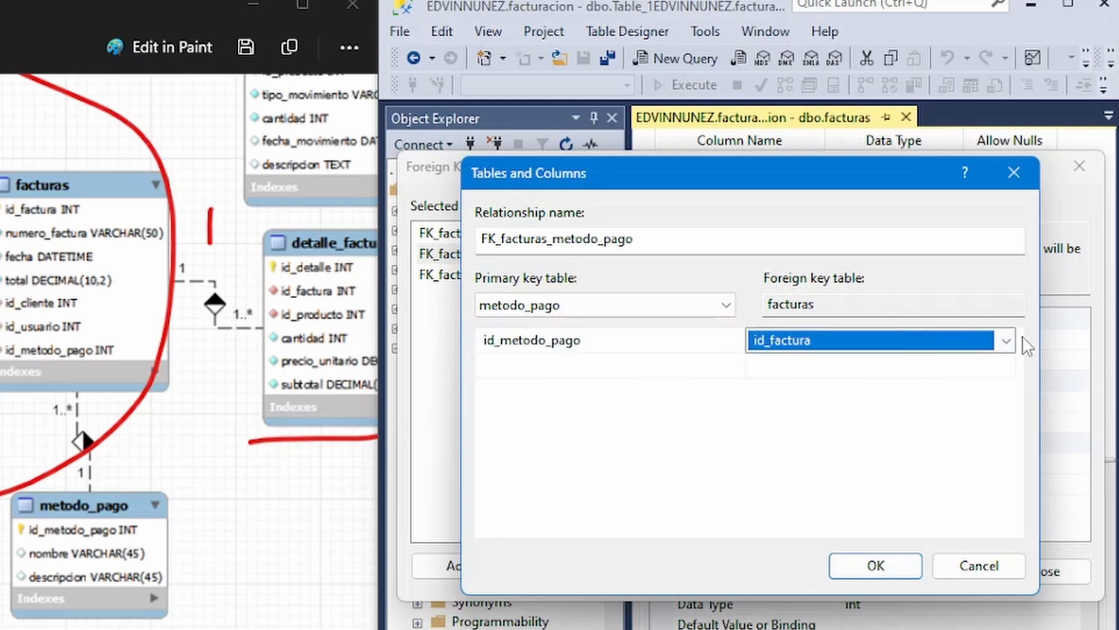
click(1006, 341)
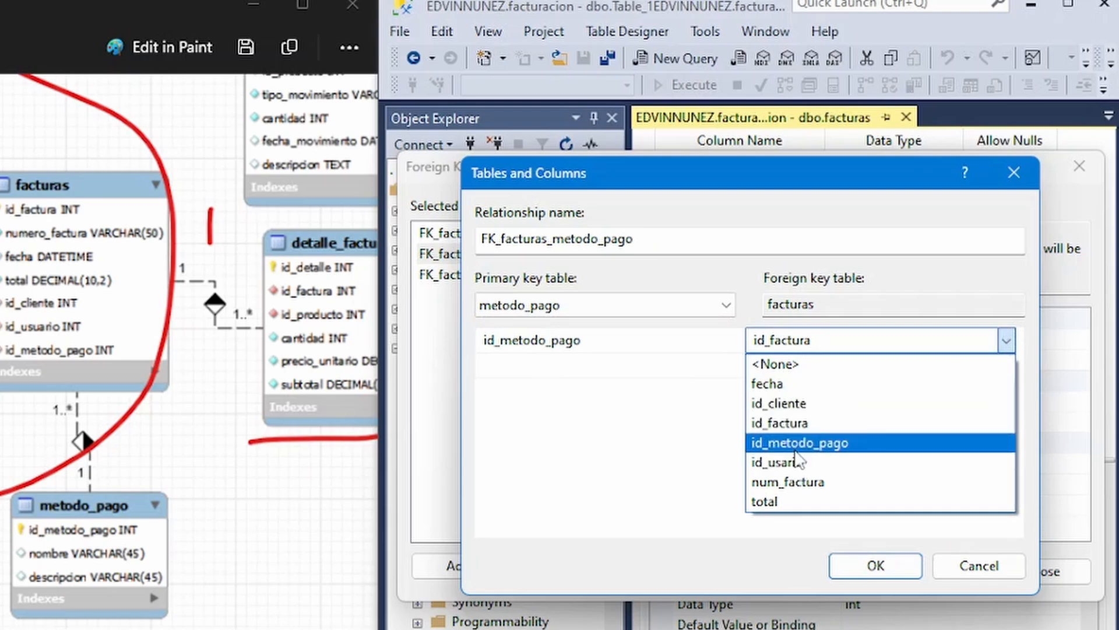
click(803, 443)
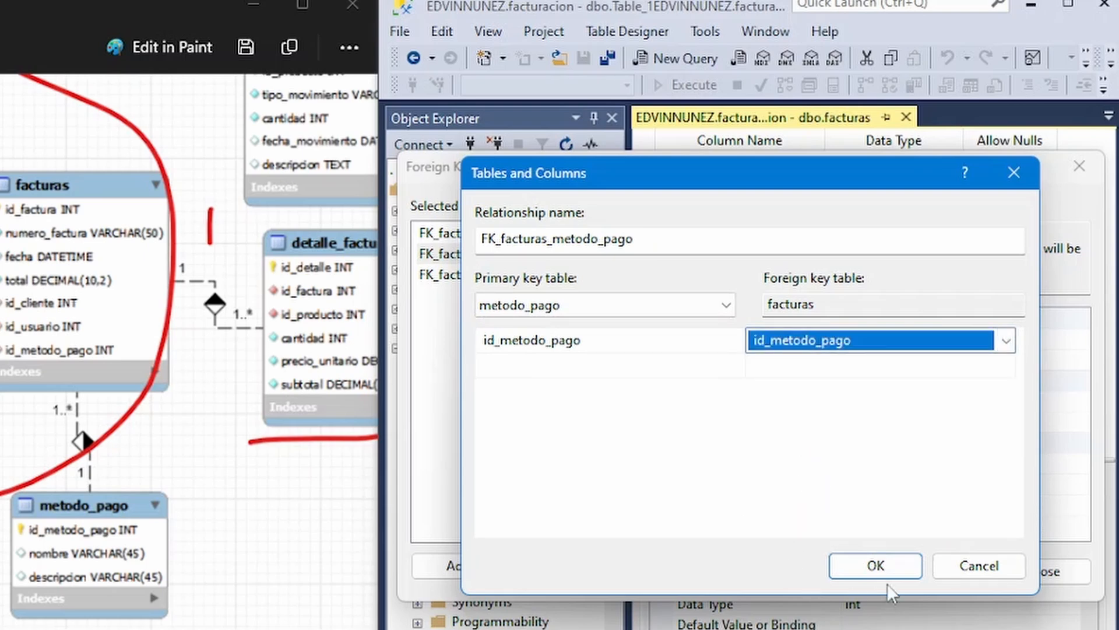
click(879, 567)
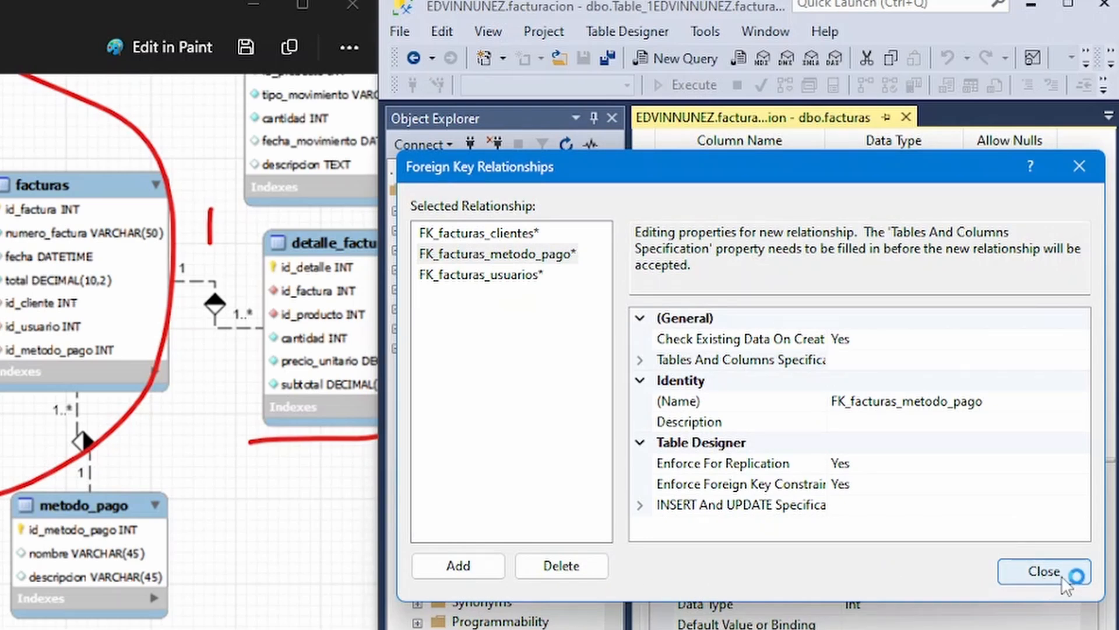
click(1044, 577)
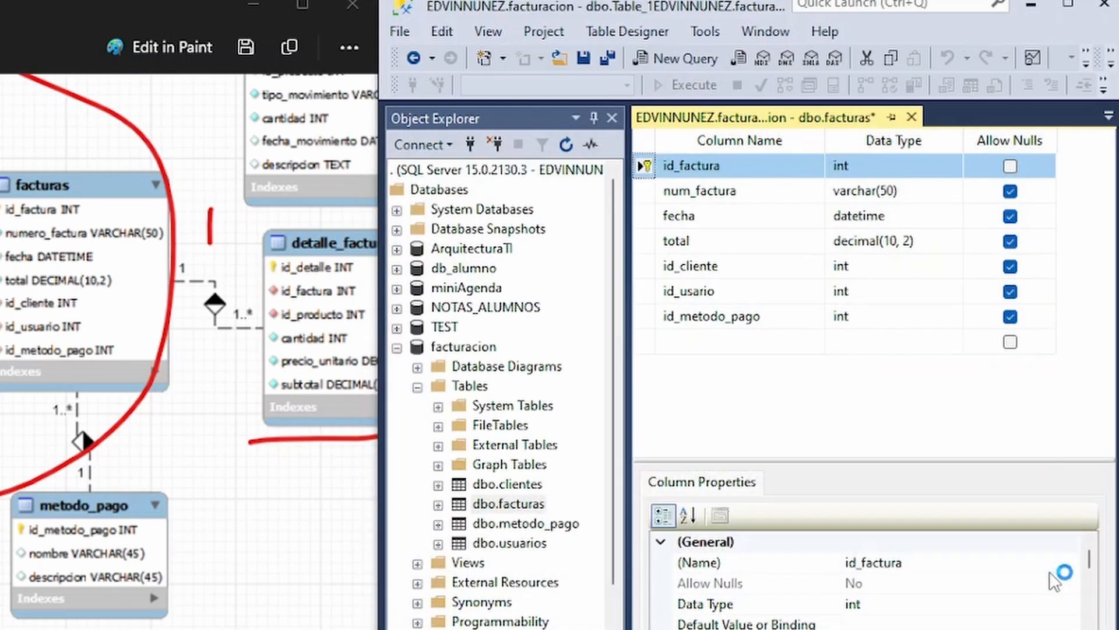
Save the facturas table together with its related tables and close its design view.
right_click(705, 118)
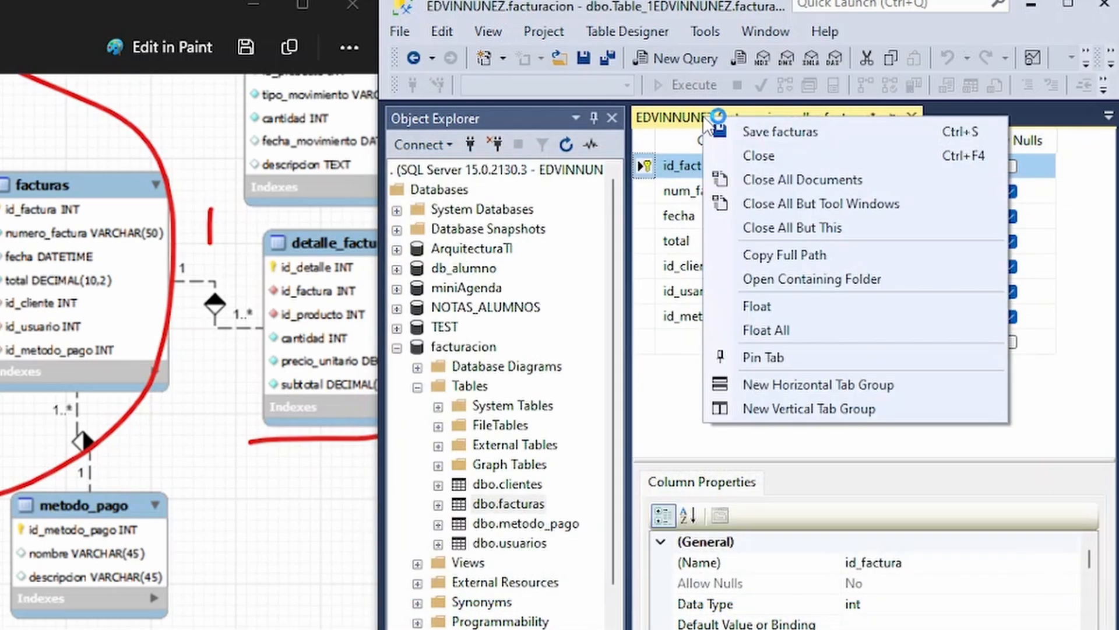
click(812, 134)
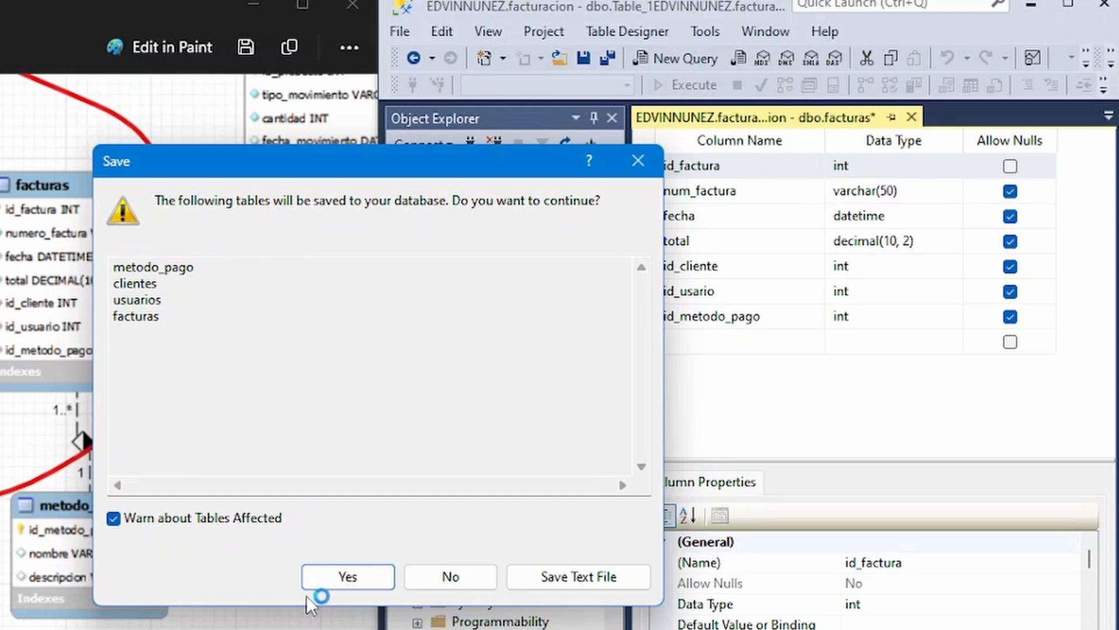
click(345, 575)
click(906, 117)
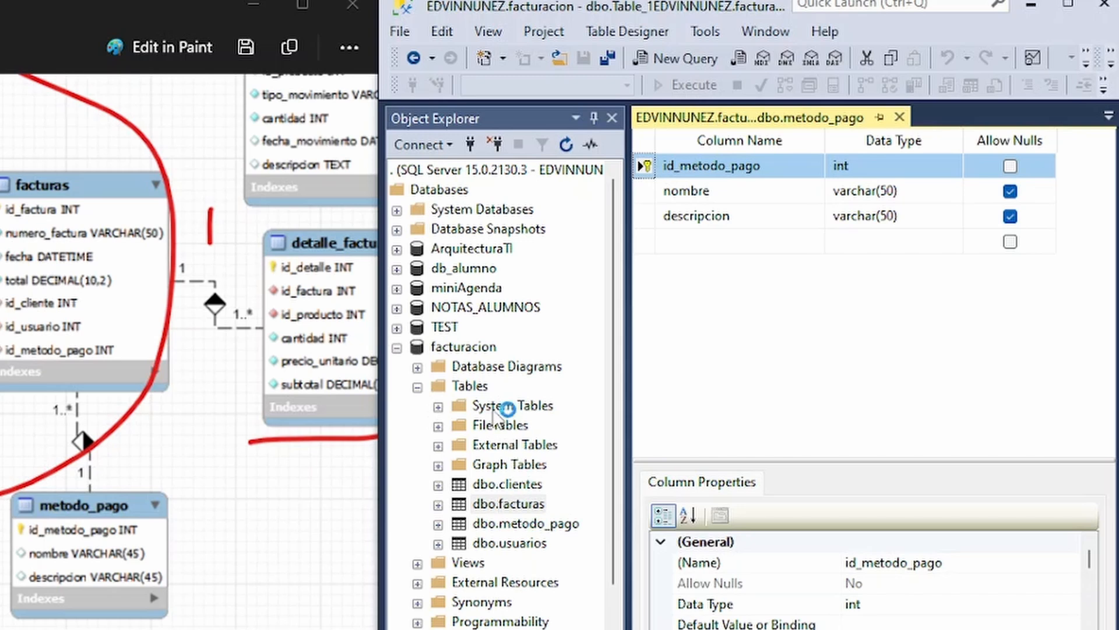
Refresh the facturacion database's Tables folder and expand the facturas table.
right_click(474, 389)
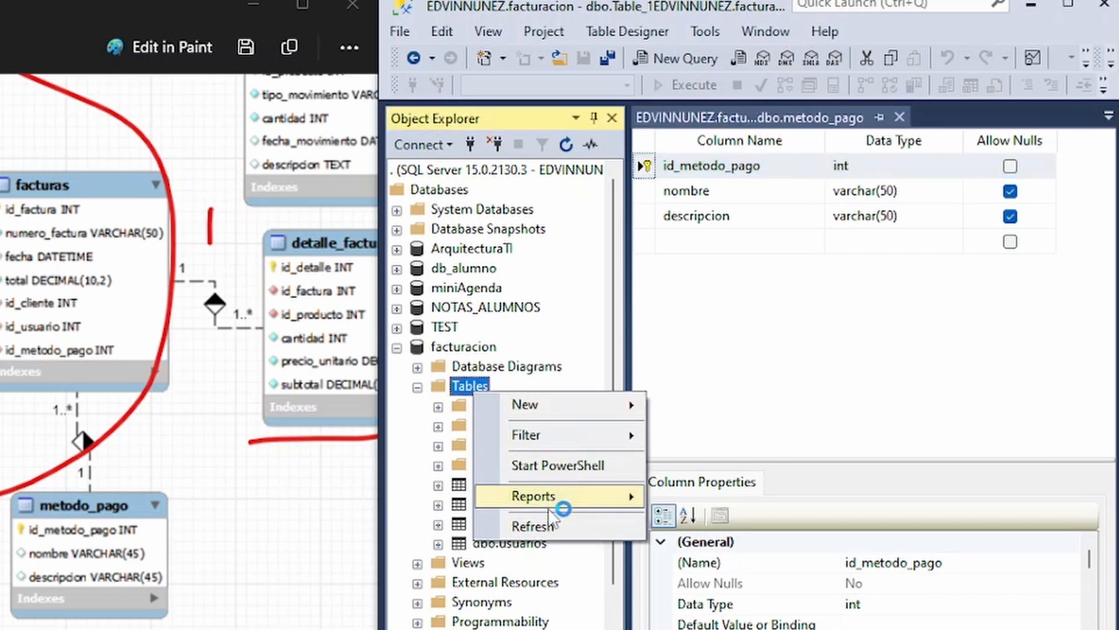
click(561, 526)
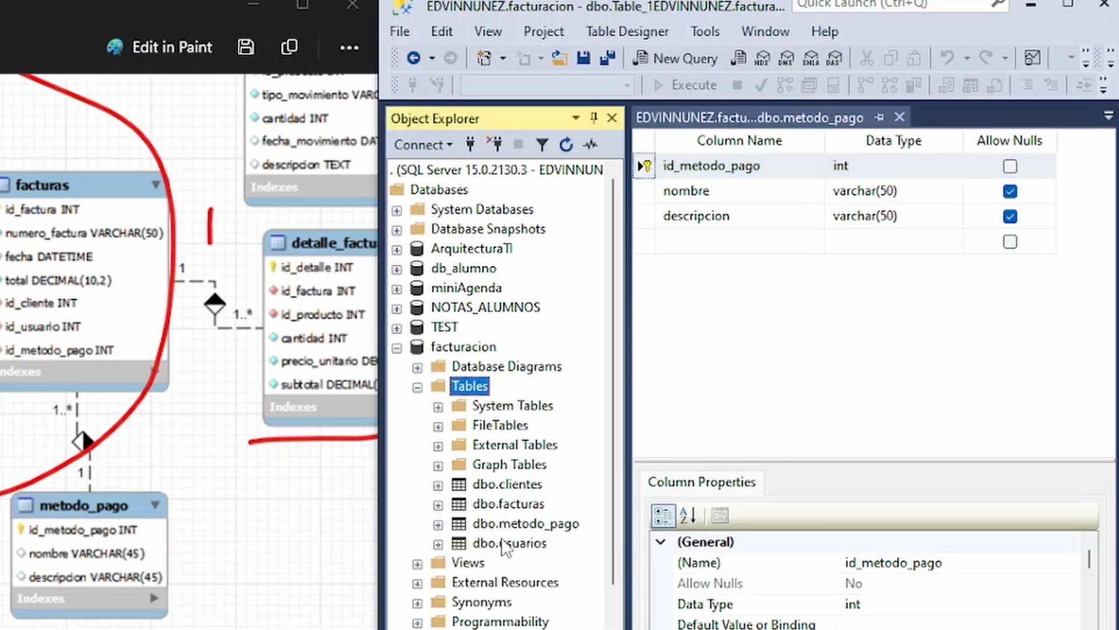
click(439, 505)
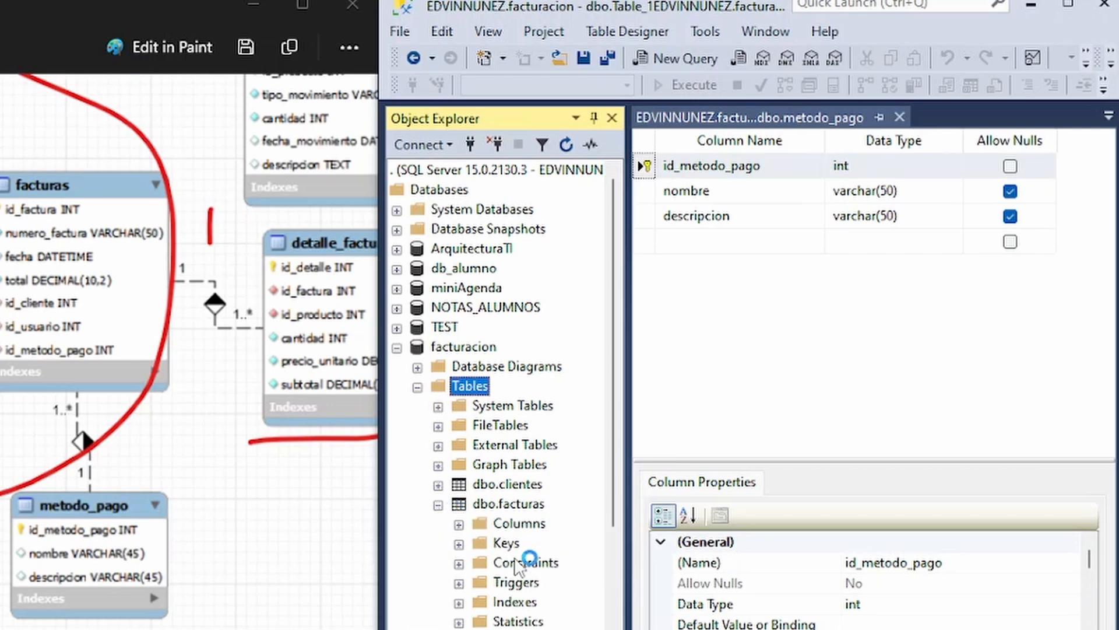
Expand the columns of the facturas table, examine their primary and foreign key markers, and collapse the table again.
scroll(548, 557, down, 1)
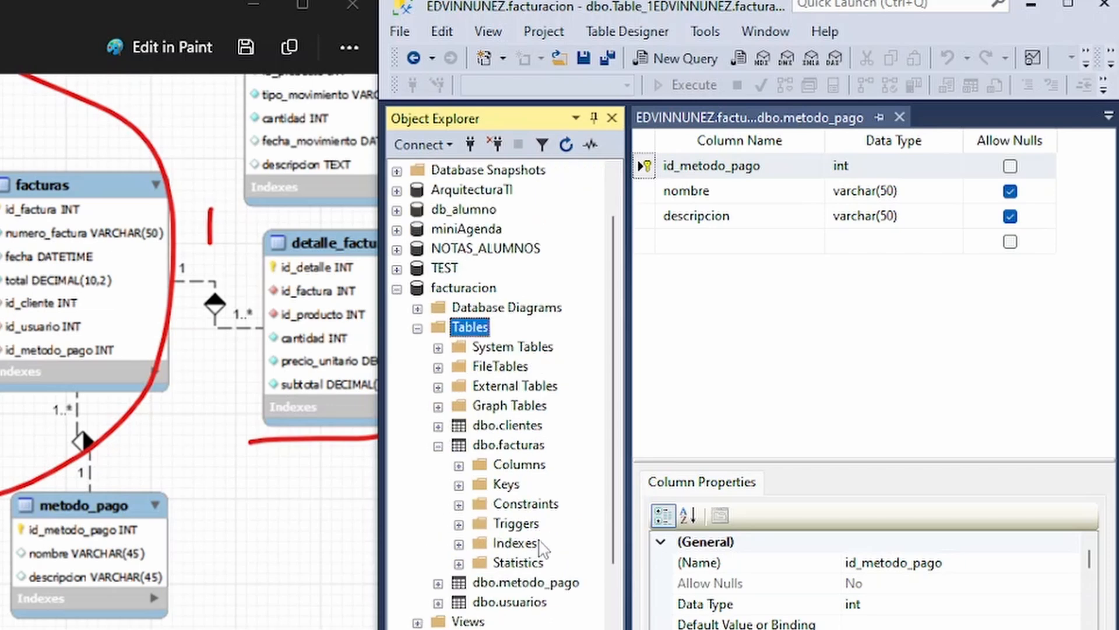
click(459, 464)
scroll(497, 397, right, 2)
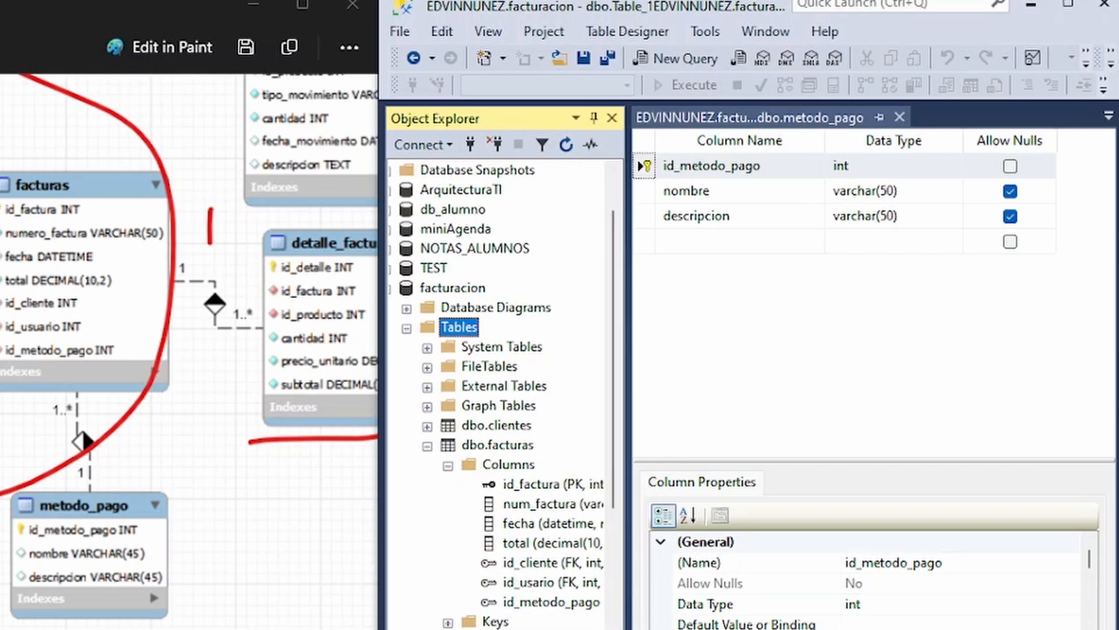
scroll(521, 625, down, 2)
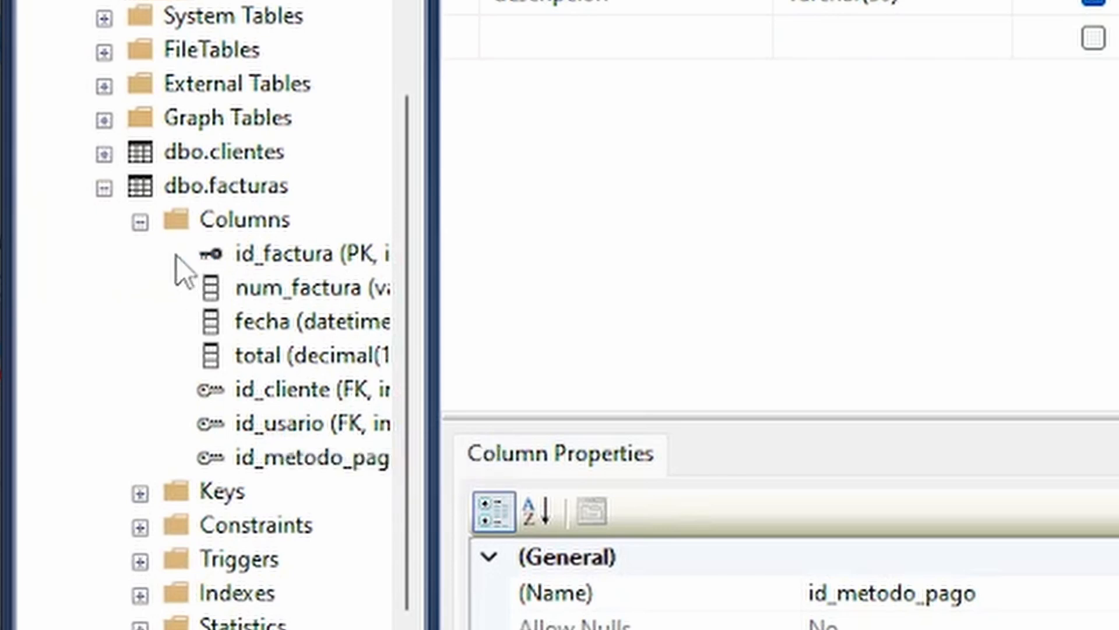
click(138, 222)
click(104, 188)
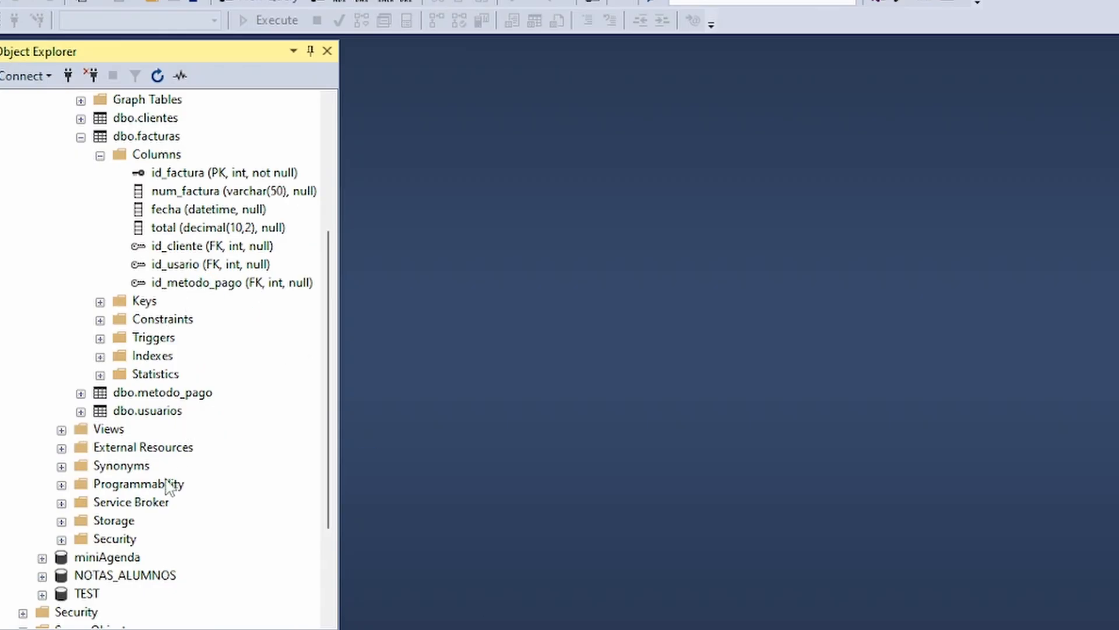
Create a new view in the facturacion database containing the clientes, facturas, metodo_pago and usuarios tables.
right_click(110, 428)
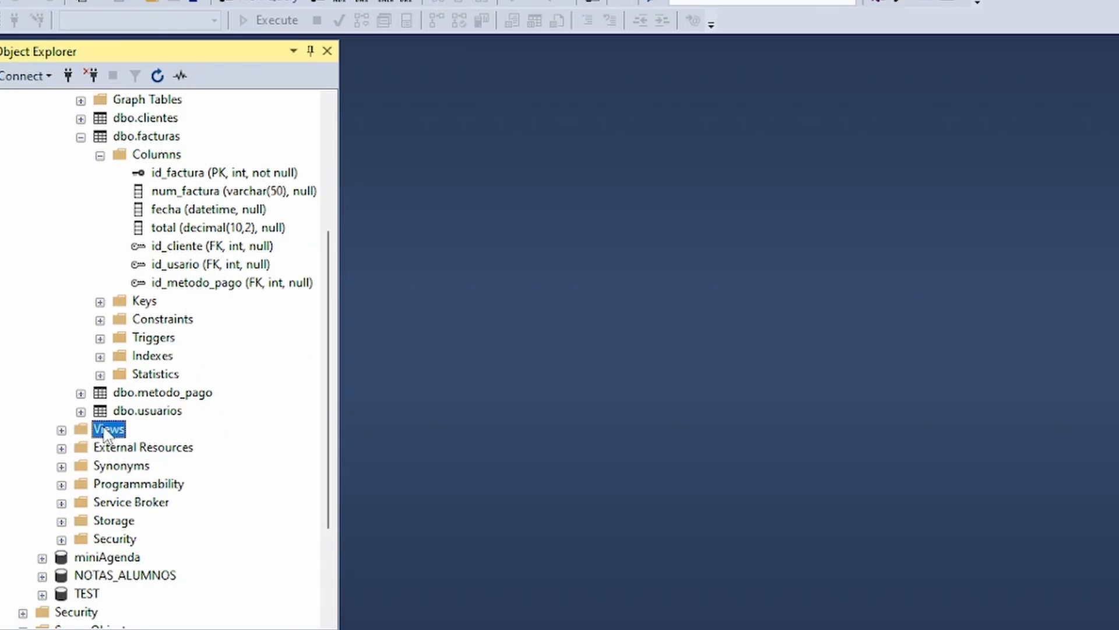
click(182, 437)
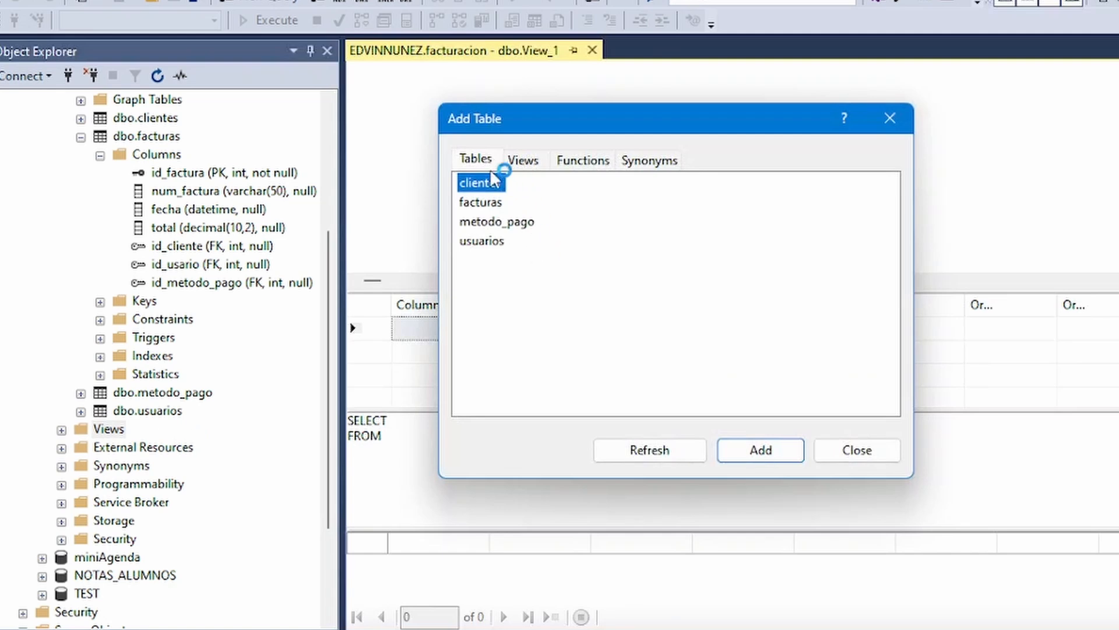
double_click(494, 185)
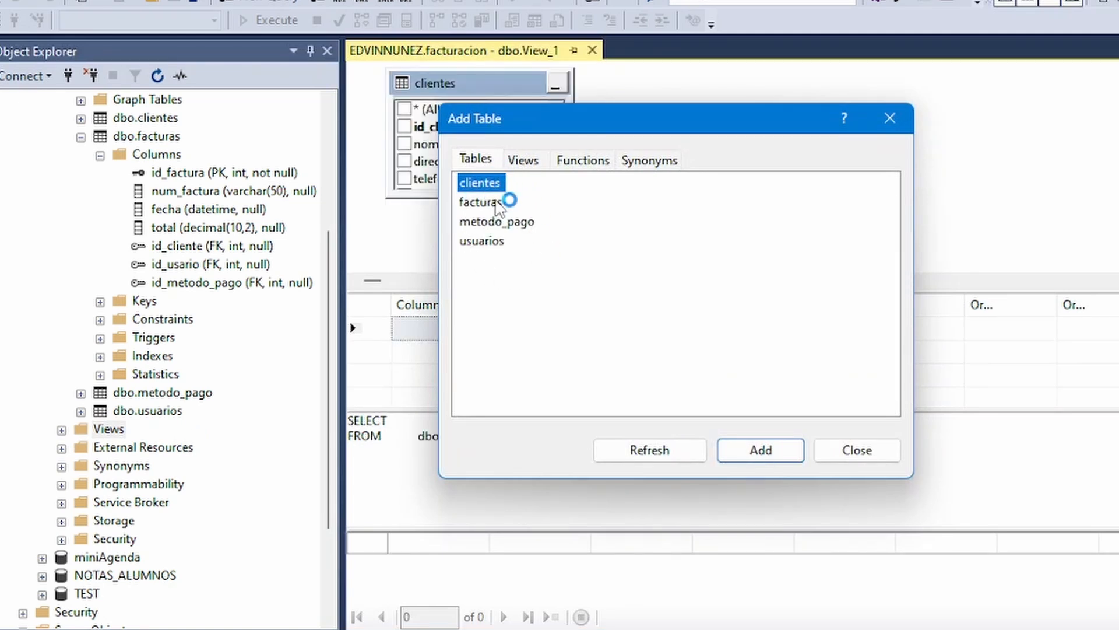
double_click(501, 203)
double_click(502, 222)
double_click(490, 241)
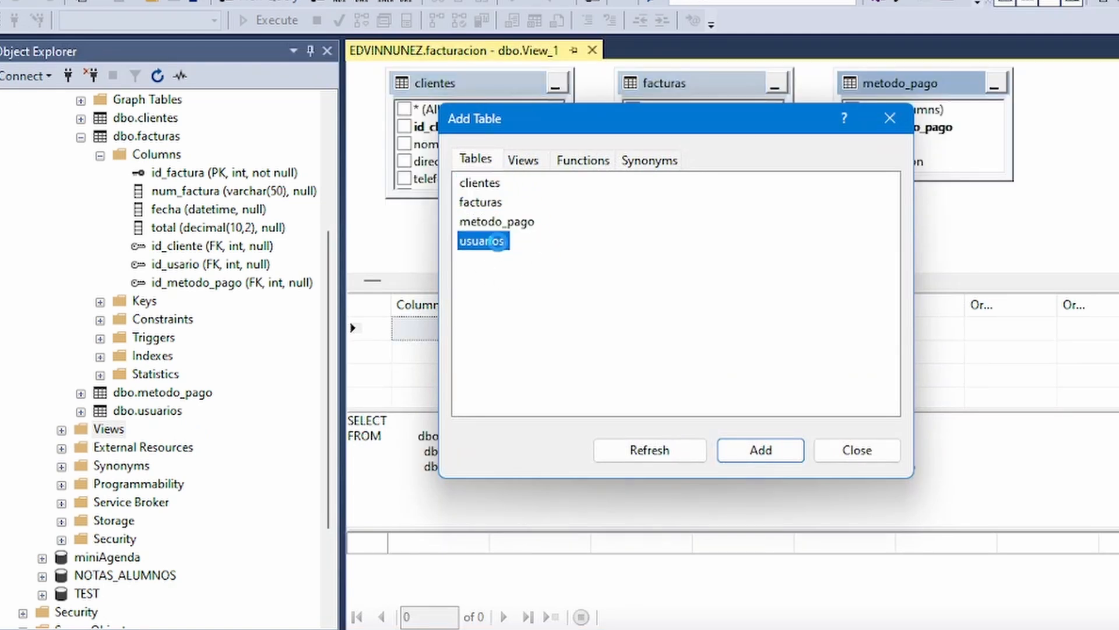
click(856, 461)
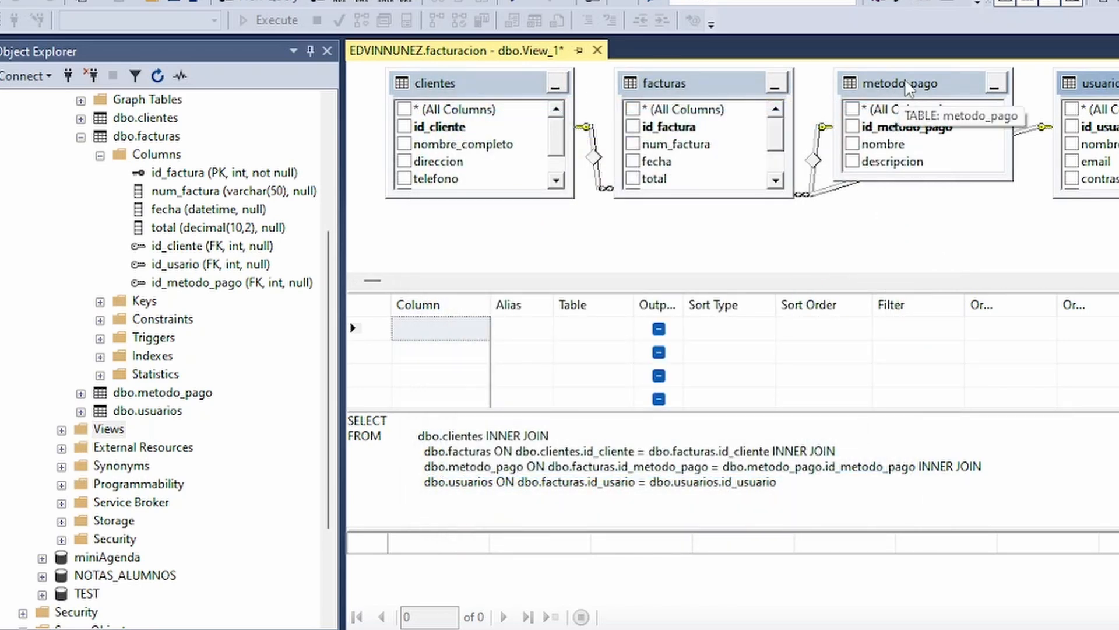
Place metodo_pago below the other tables and hide the view's SQL, results and criteria panes, leaving only the diagram pane.
drag(904, 78, 873, 225)
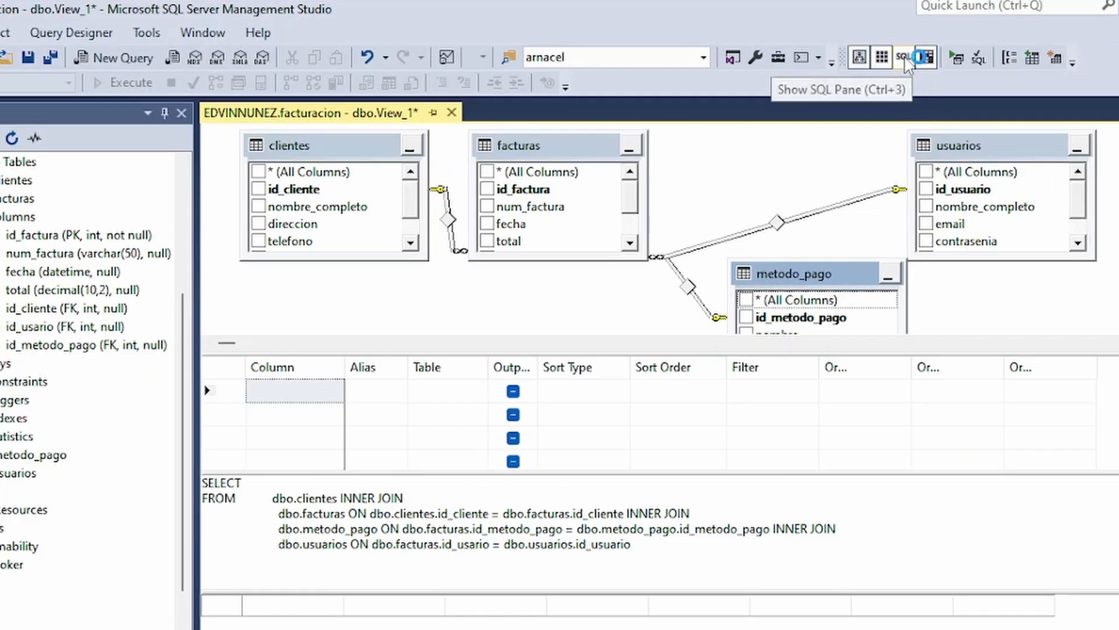
click(905, 58)
click(927, 58)
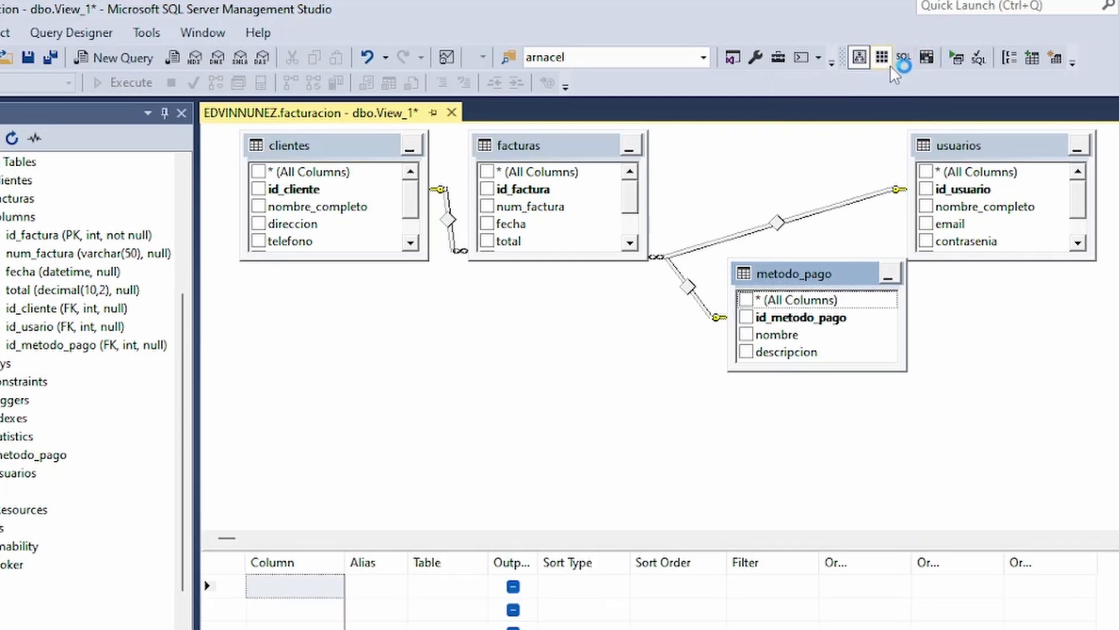
click(882, 57)
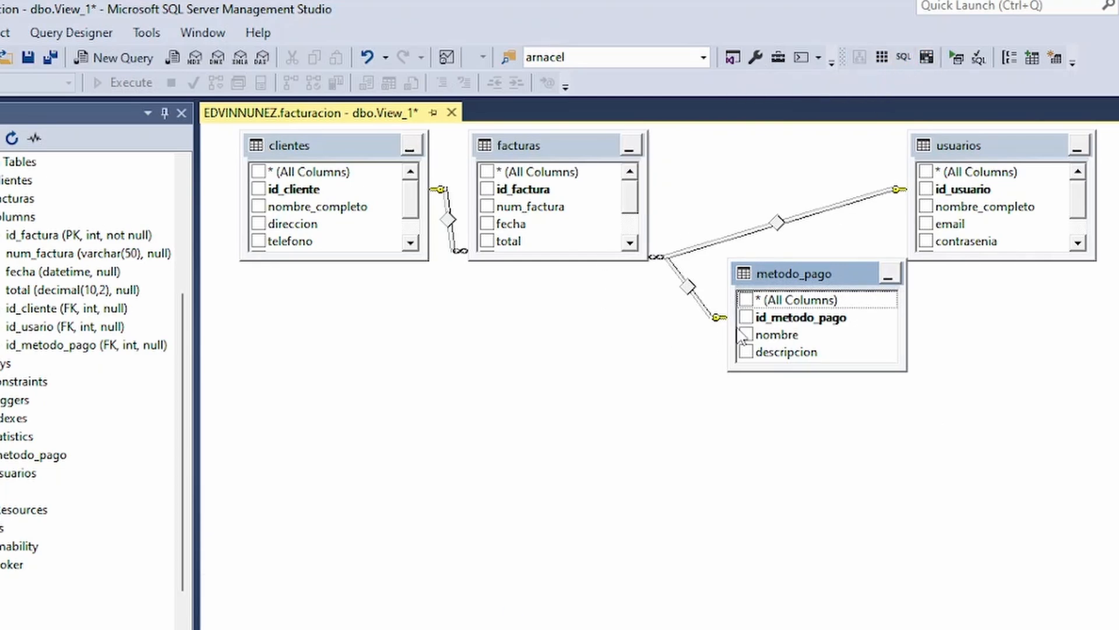
Arrange the view's tables around an enlarged facturas, with usuarios under clientes and metodo_pago below, and compare them with the entity-relationship diagram.
drag(550, 144, 614, 142)
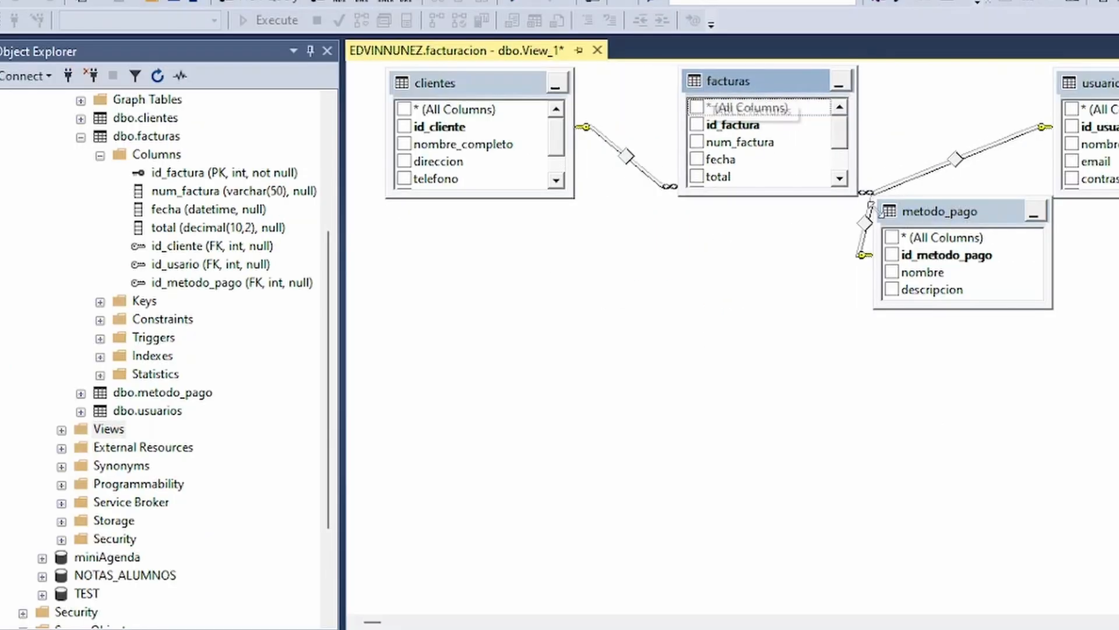
drag(957, 215, 1014, 319)
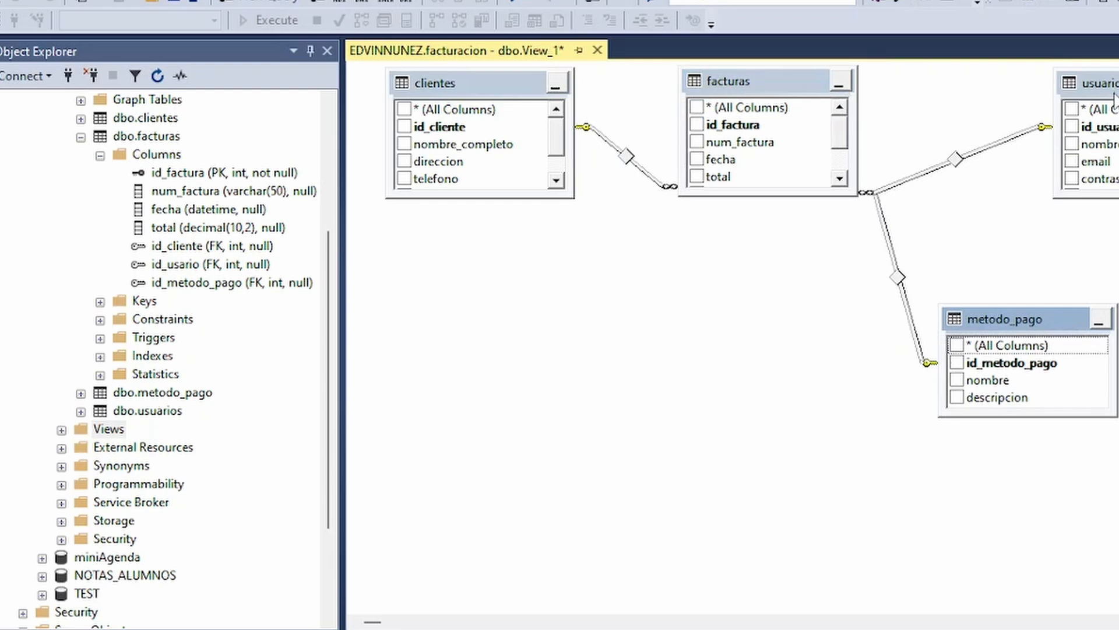
drag(1114, 97, 462, 238)
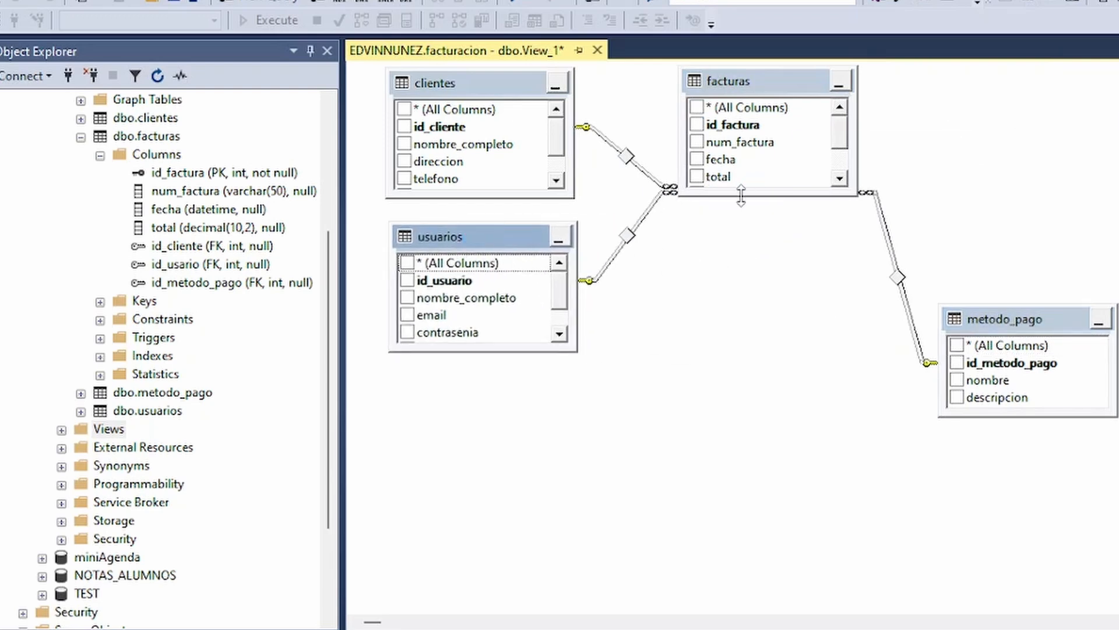
drag(741, 196, 740, 373)
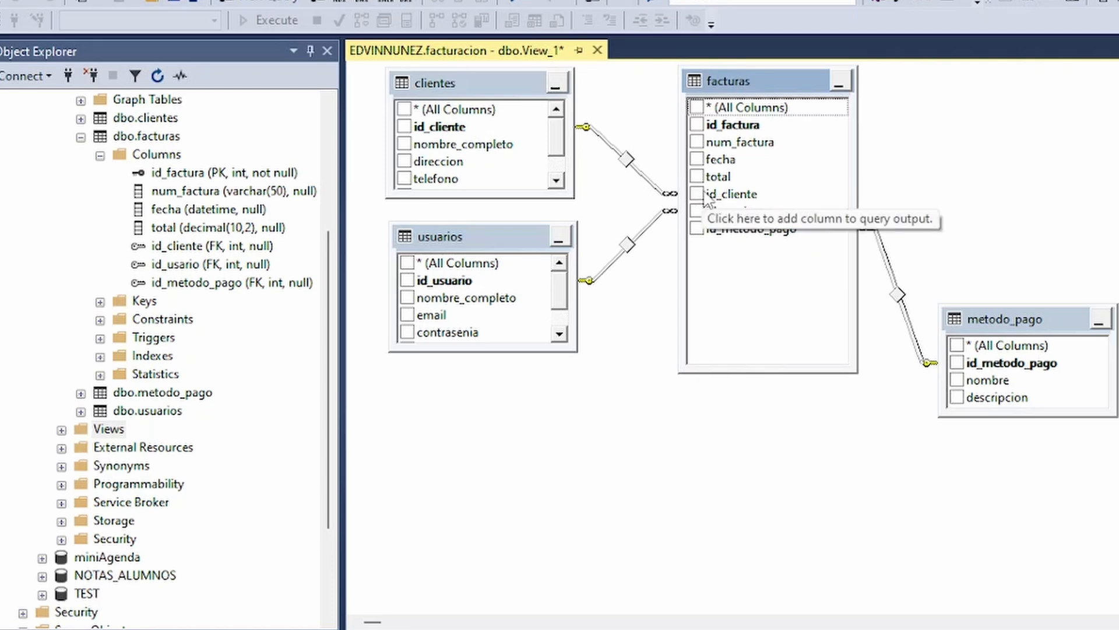
drag(1024, 318, 987, 379)
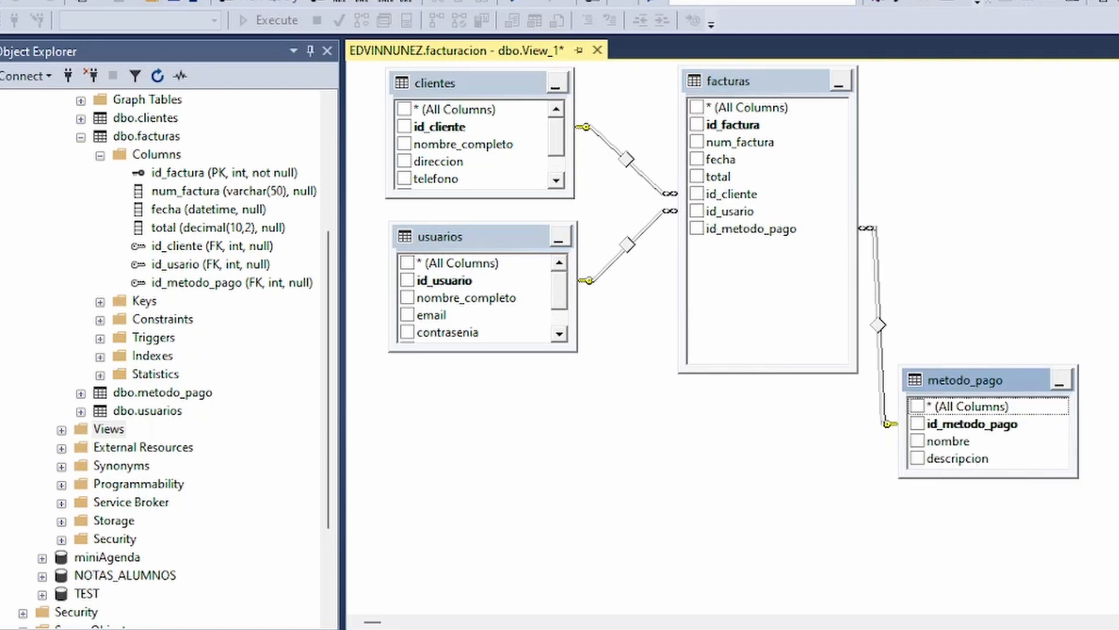
click(650, 627)
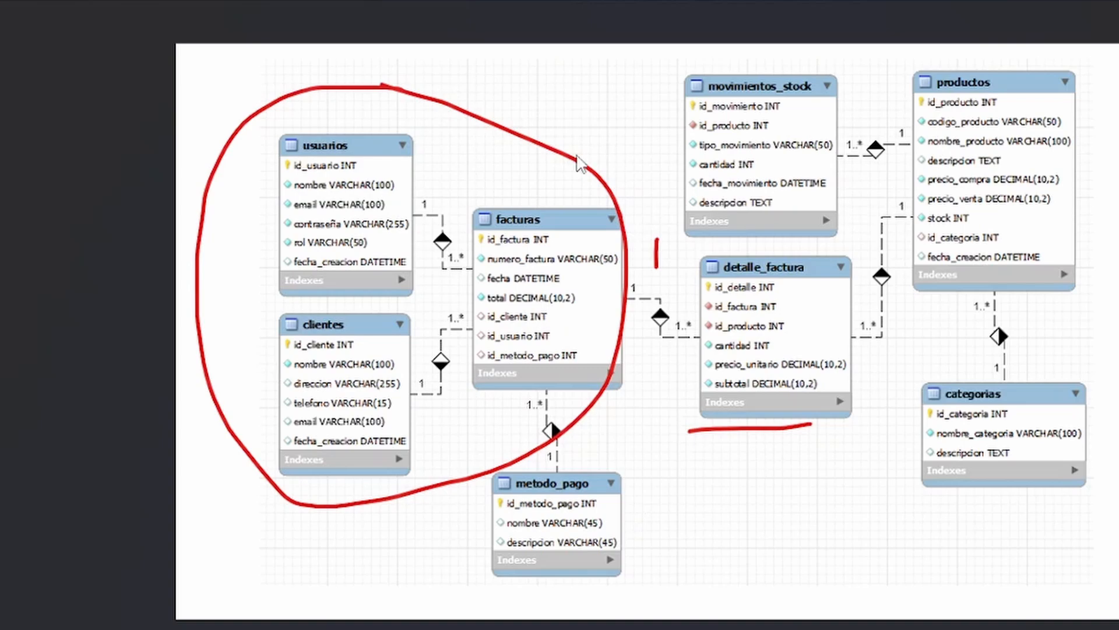
click(737, 627)
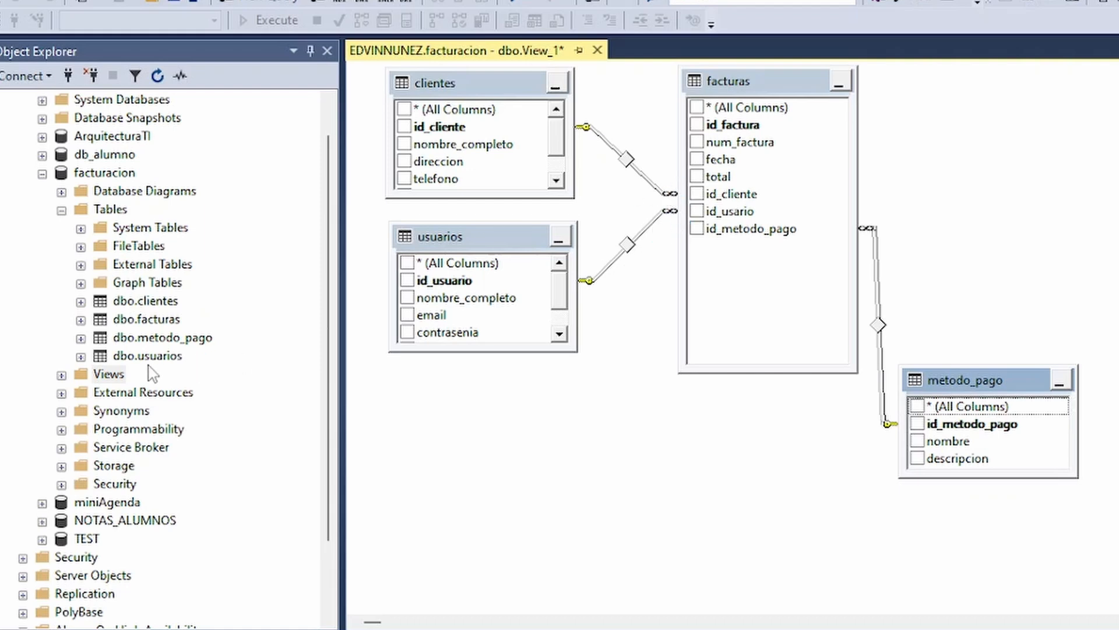
Open the facturas table in design view and bring up its foreign key relationships.
right_click(154, 324)
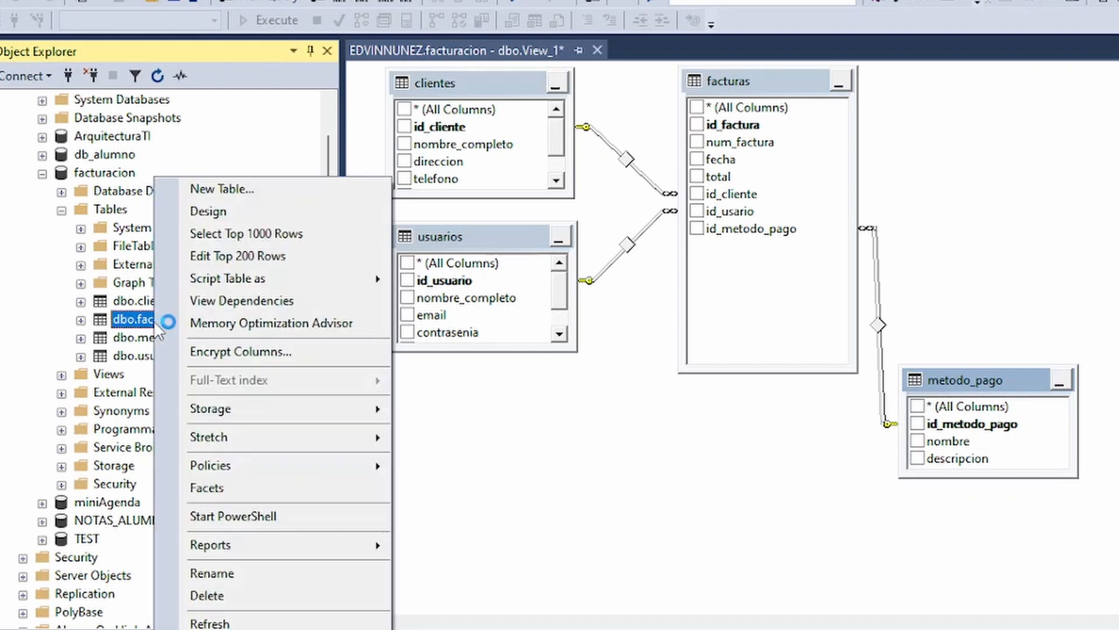
click(236, 212)
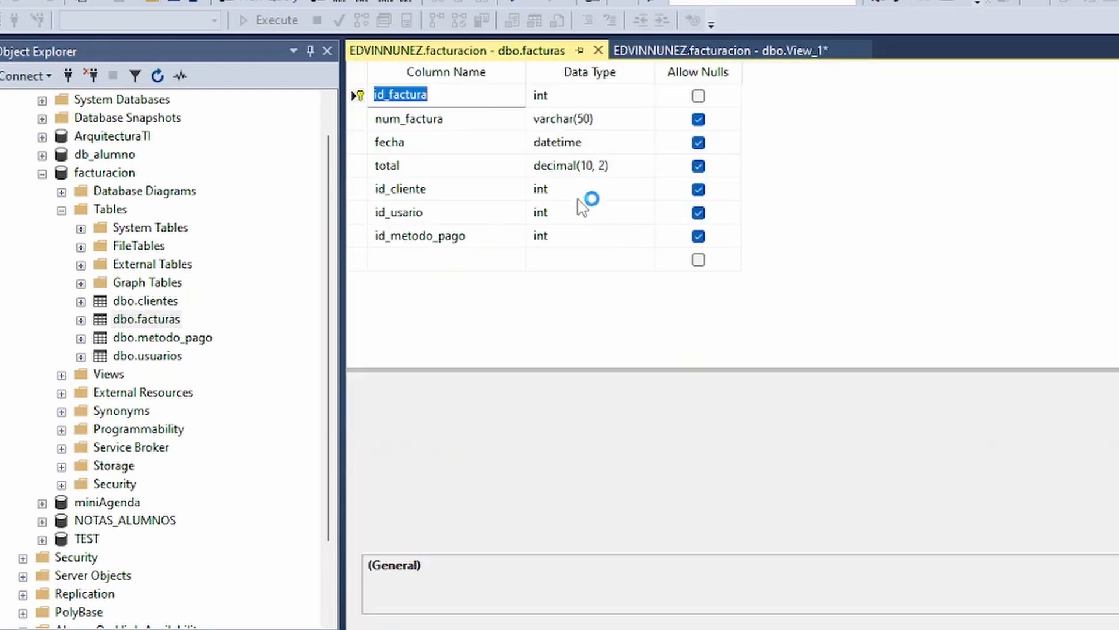
click(357, 189)
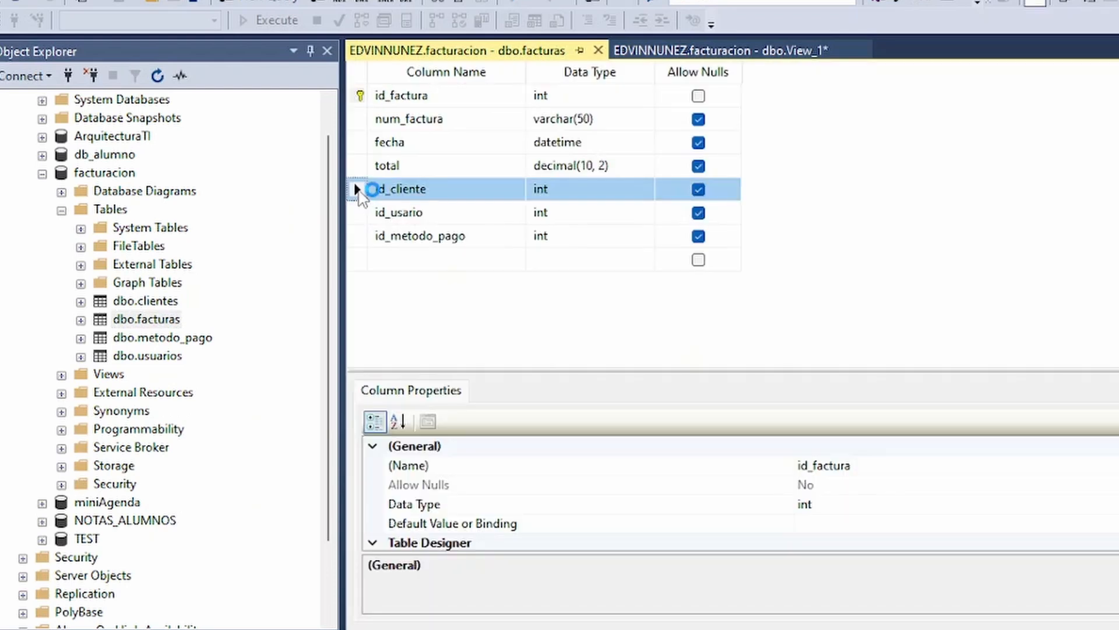
click(359, 95)
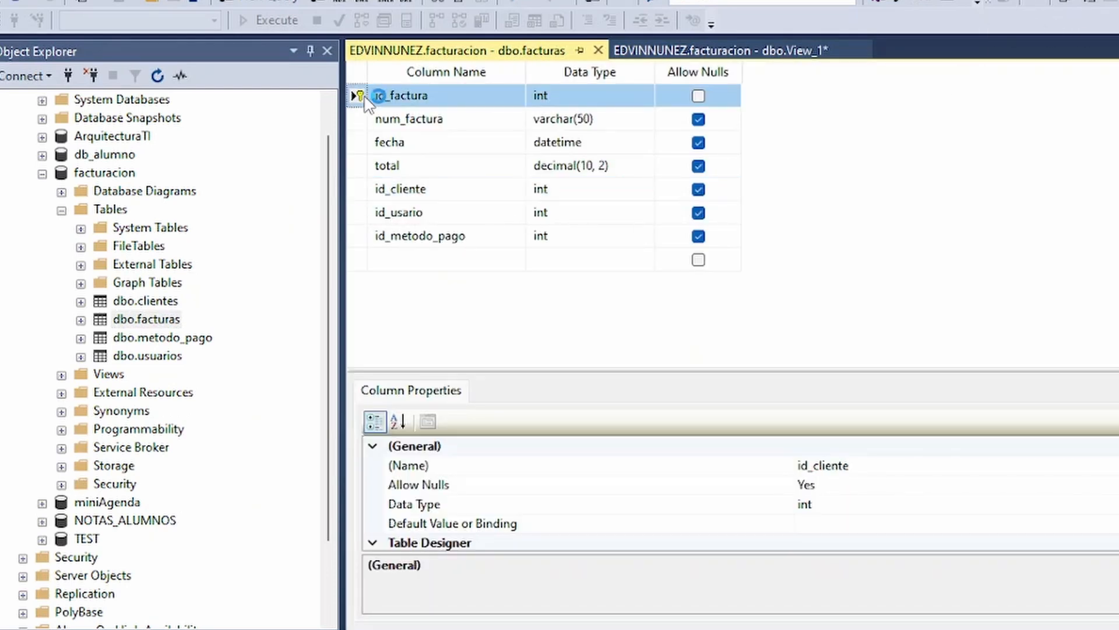
right_click(359, 95)
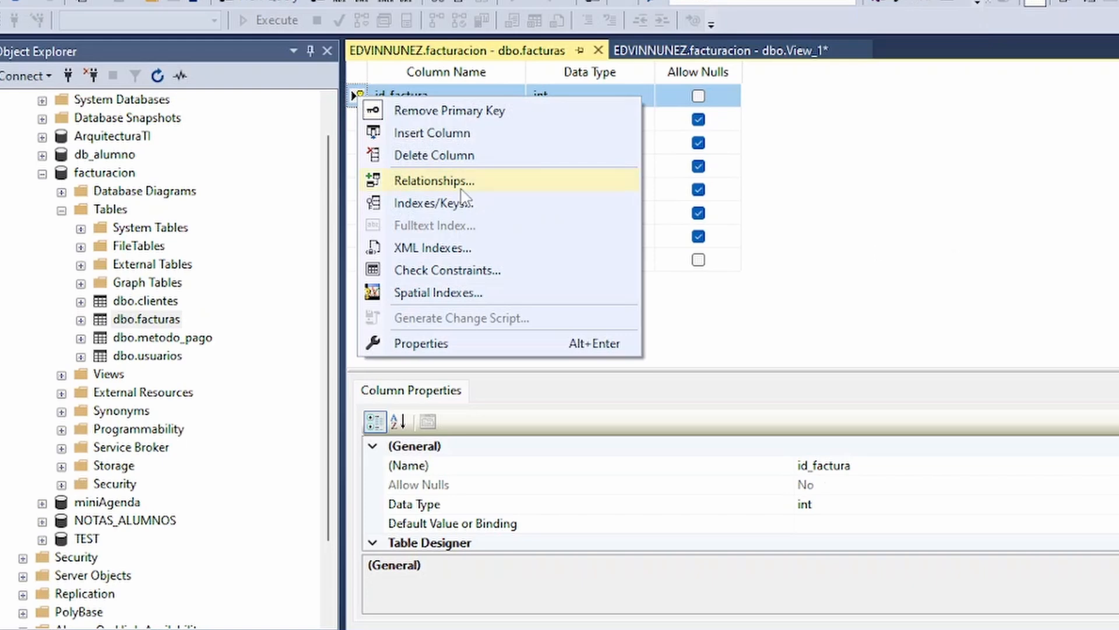
click(464, 185)
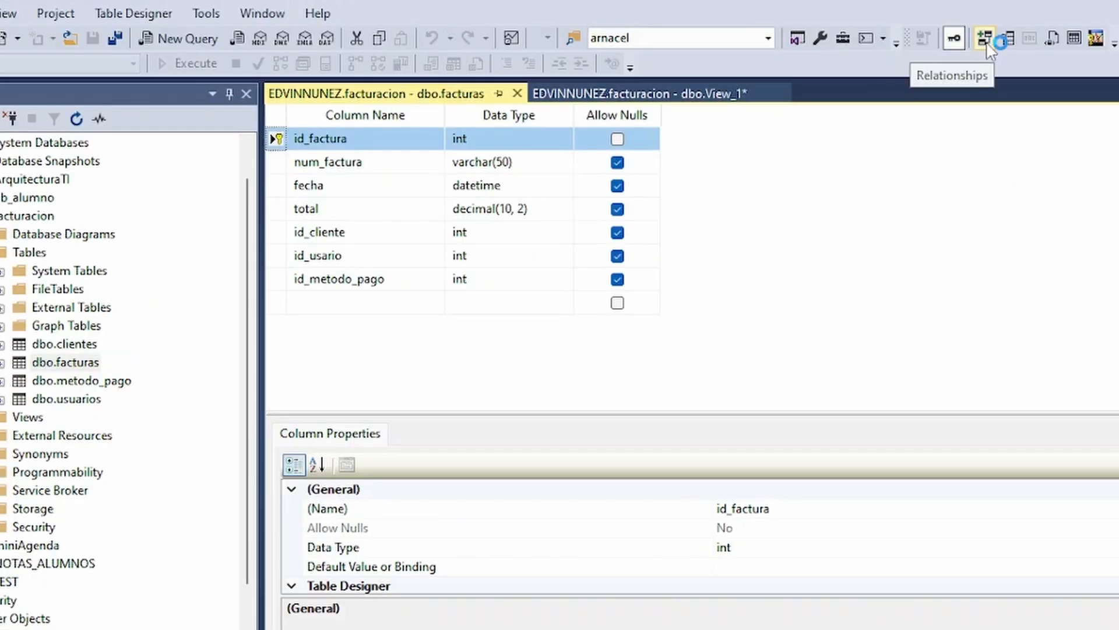
click(987, 42)
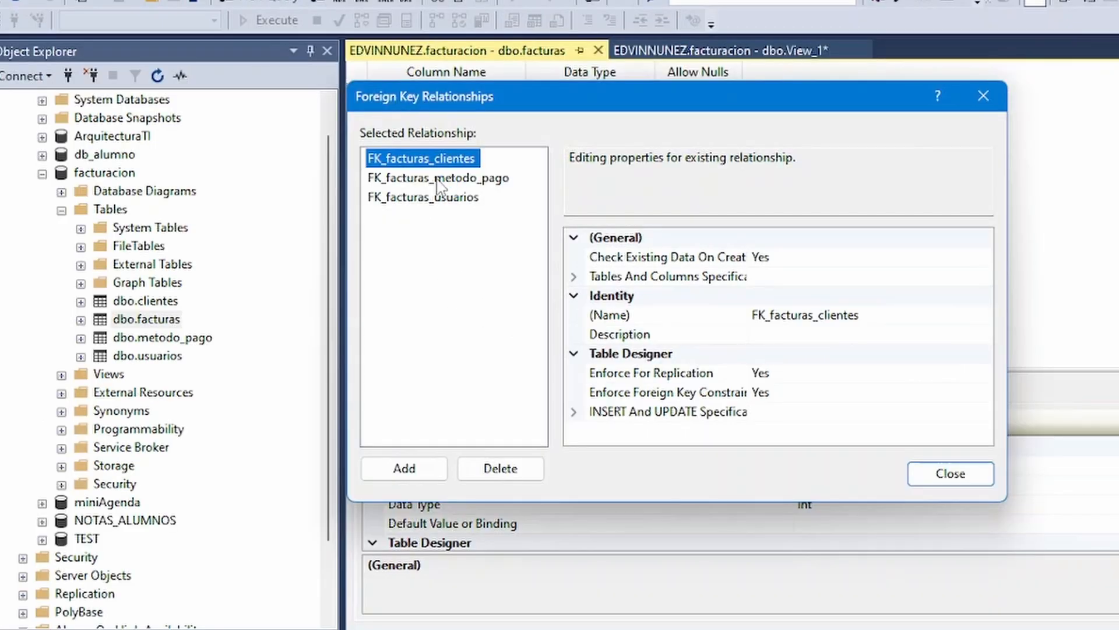
Expand the tables and columns specification and the INSERT and UPDATE specification of the FK_facturas_clientes relationship.
click(345, 217)
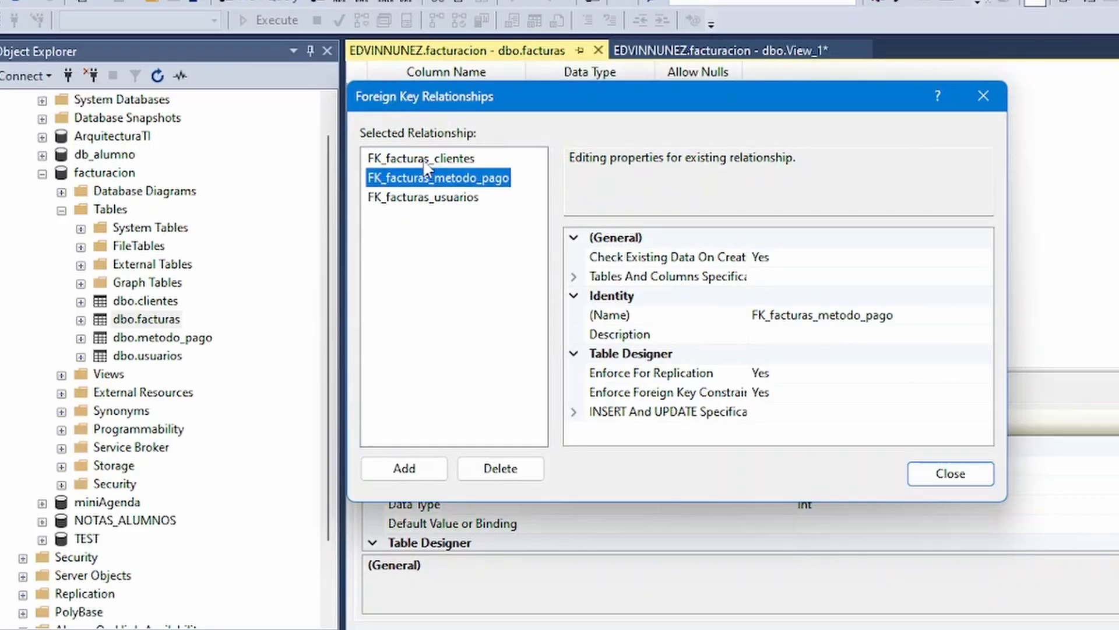
click(425, 160)
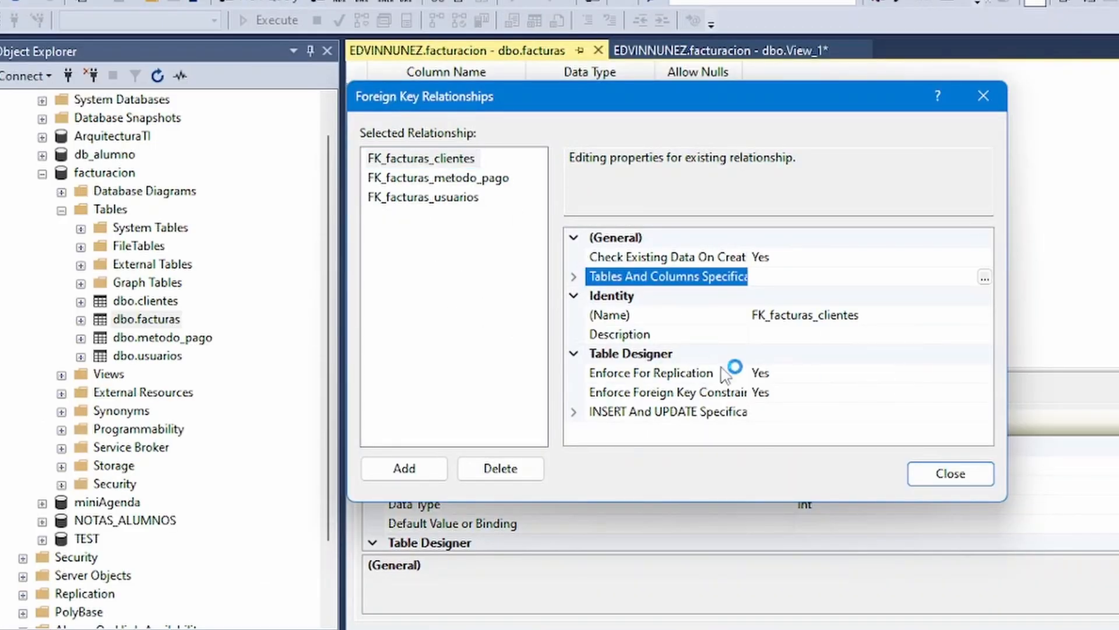
click(575, 277)
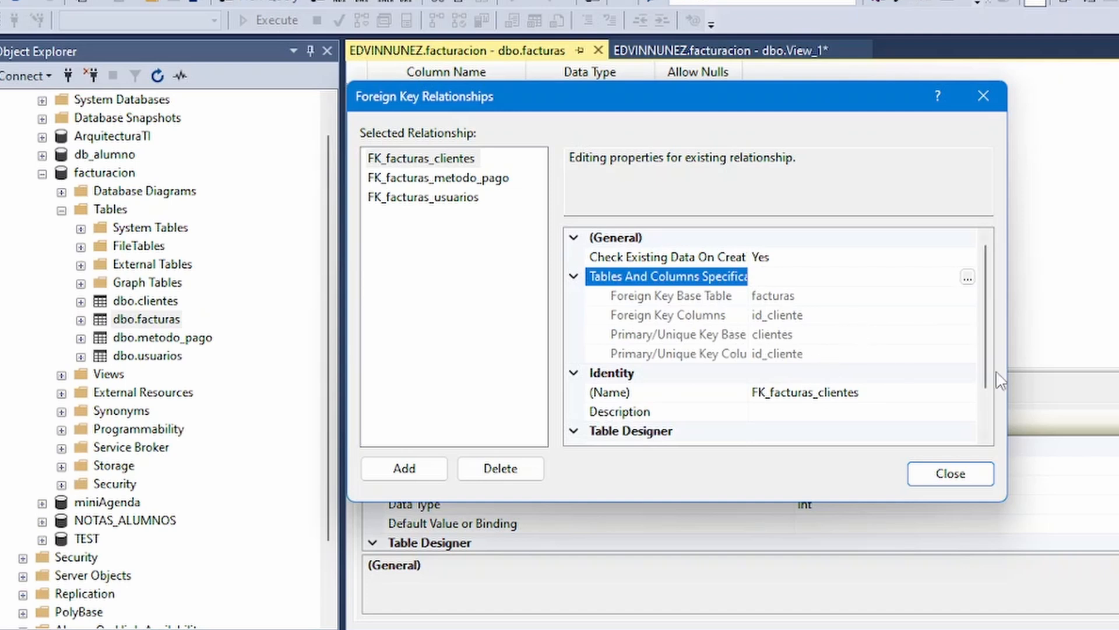
drag(985, 317, 985, 376)
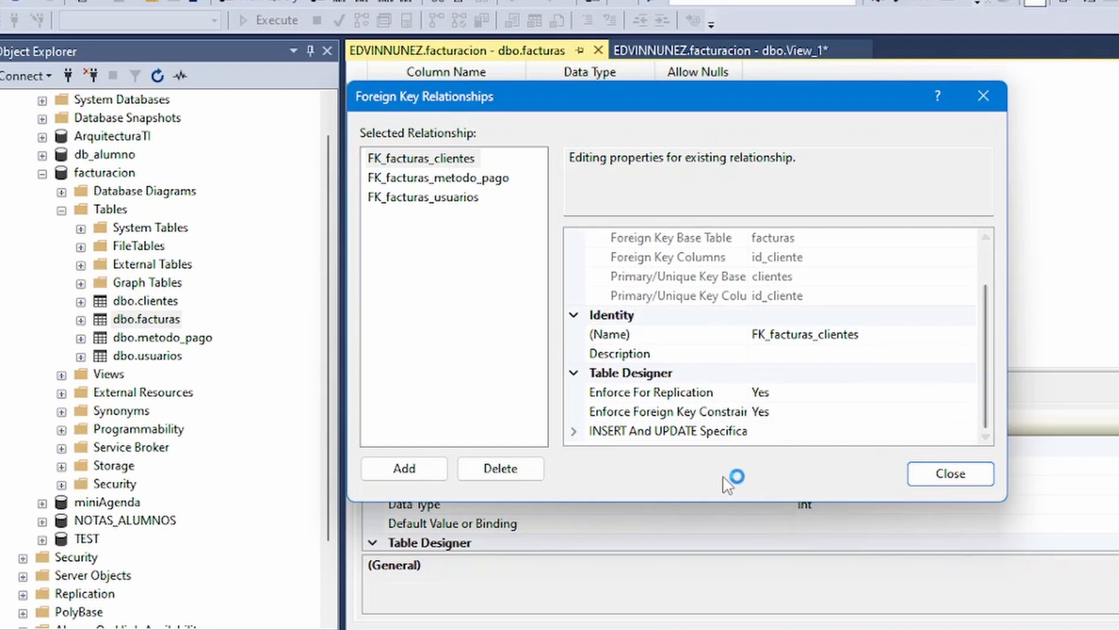
click(574, 434)
scroll(982, 324, down, 1)
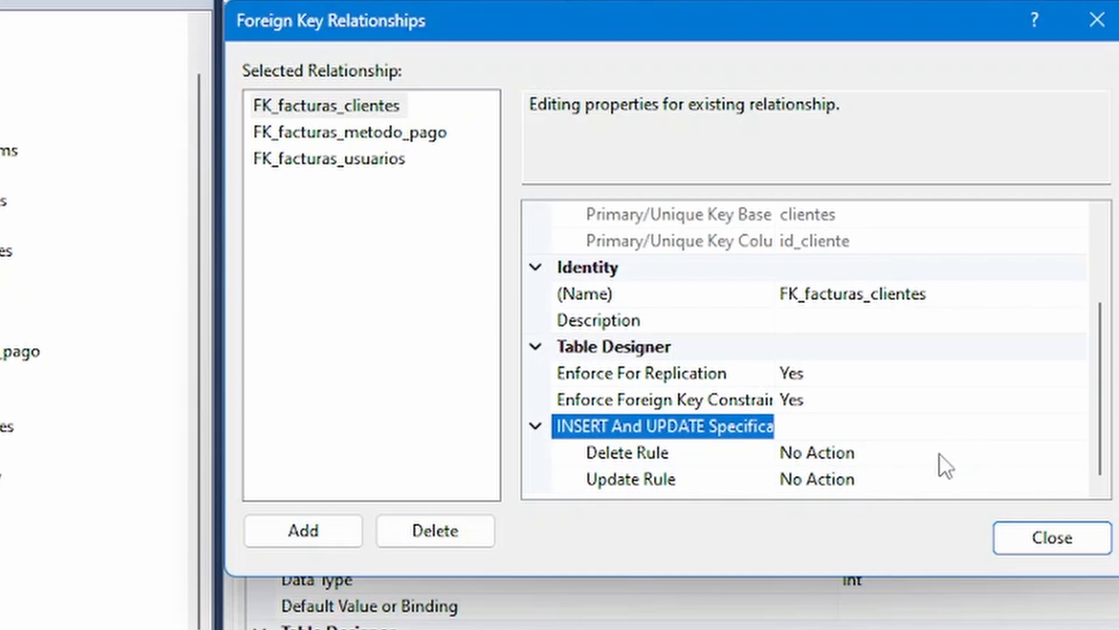
Review the available Delete Rule and Update Rule options of FK_facturas_clientes, leaving both on No Action.
click(957, 452)
click(1076, 453)
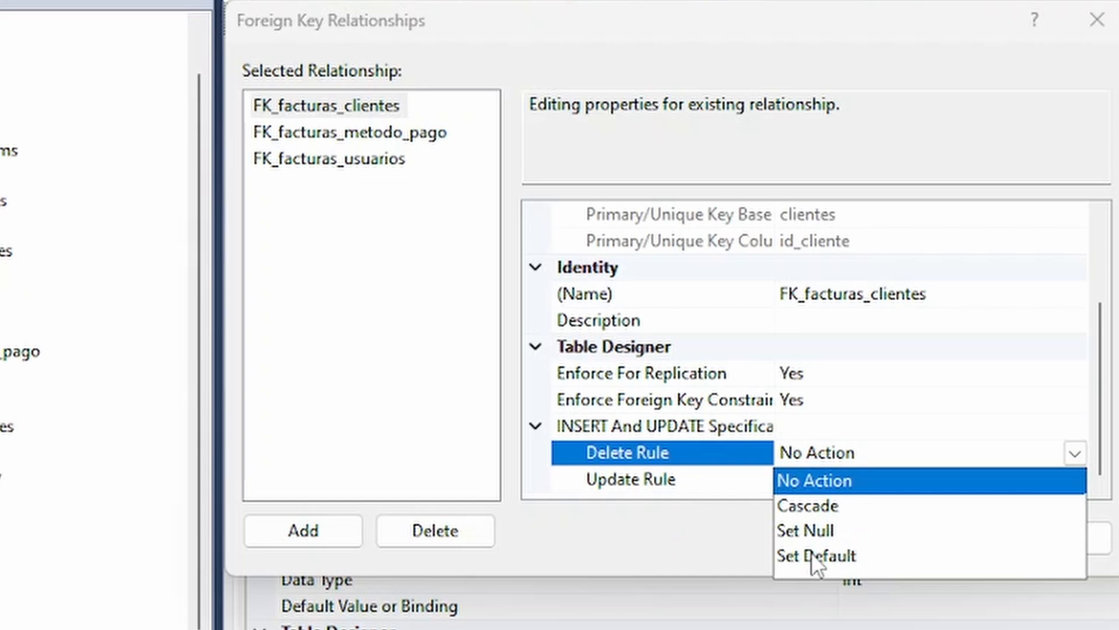
click(719, 532)
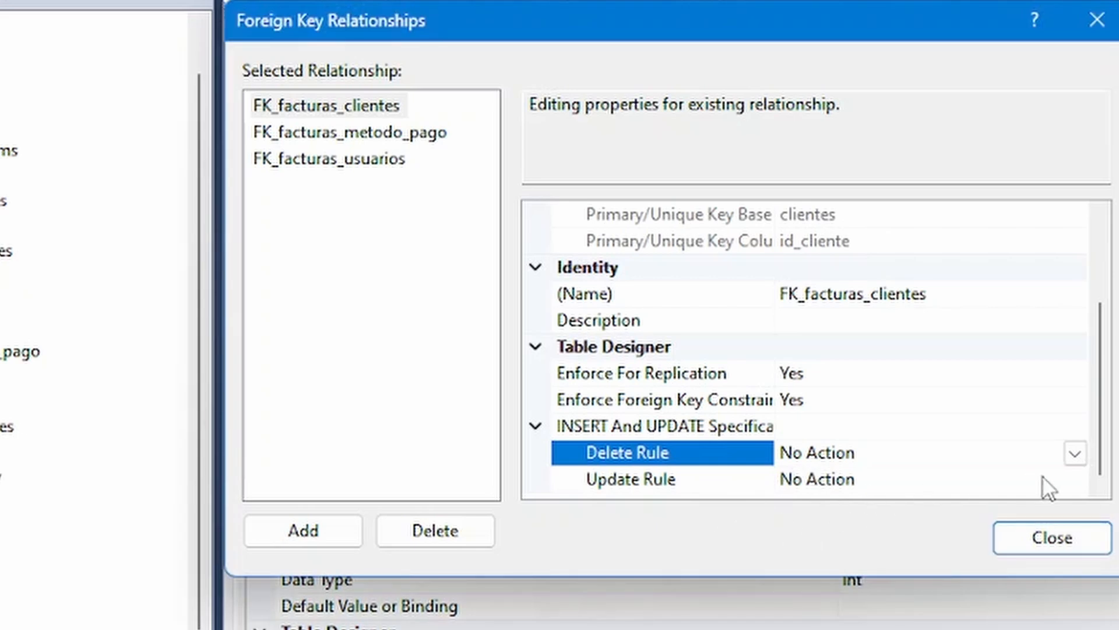
click(1056, 483)
click(1074, 481)
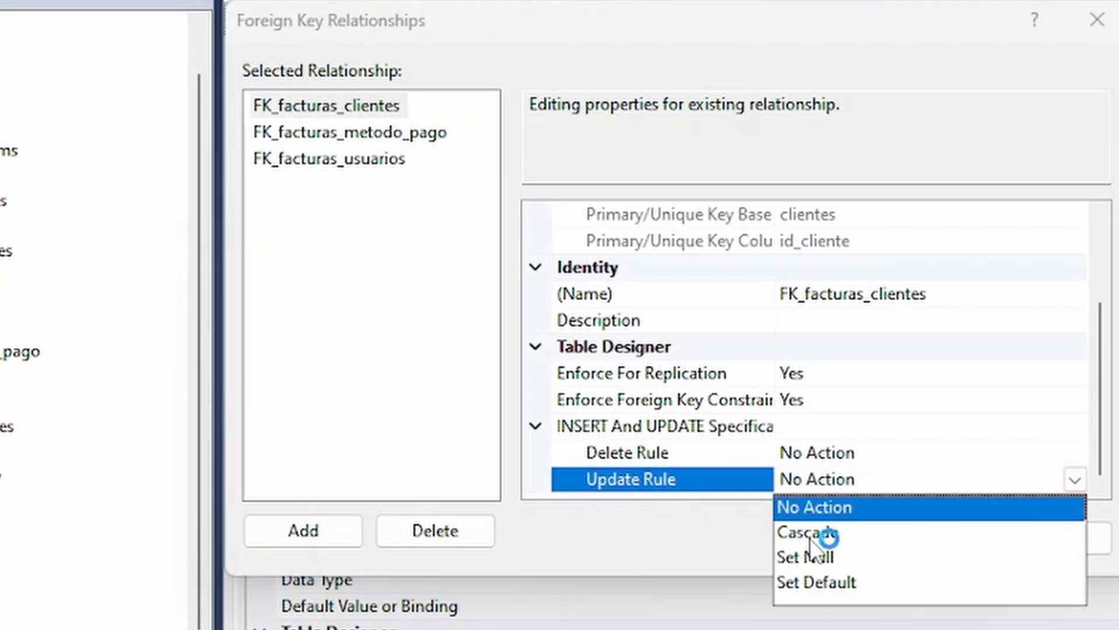
click(846, 536)
click(700, 546)
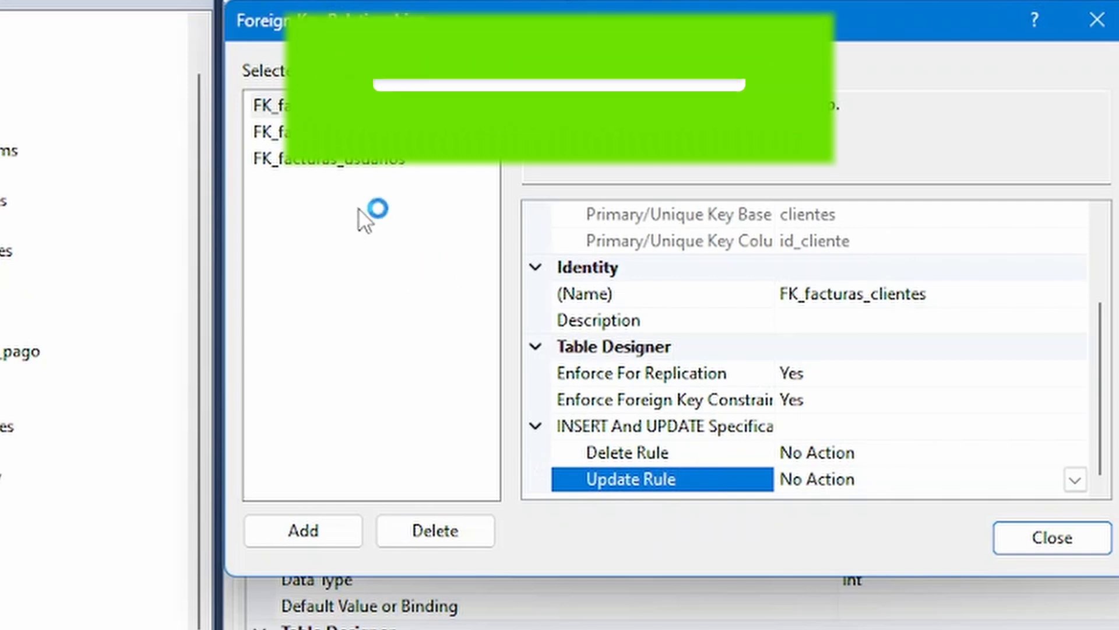
Review the Delete Rule and Update Rule of FK_facturas_metodo_pago and FK_facturas_usuarios, and close the foreign key relationships.
click(386, 134)
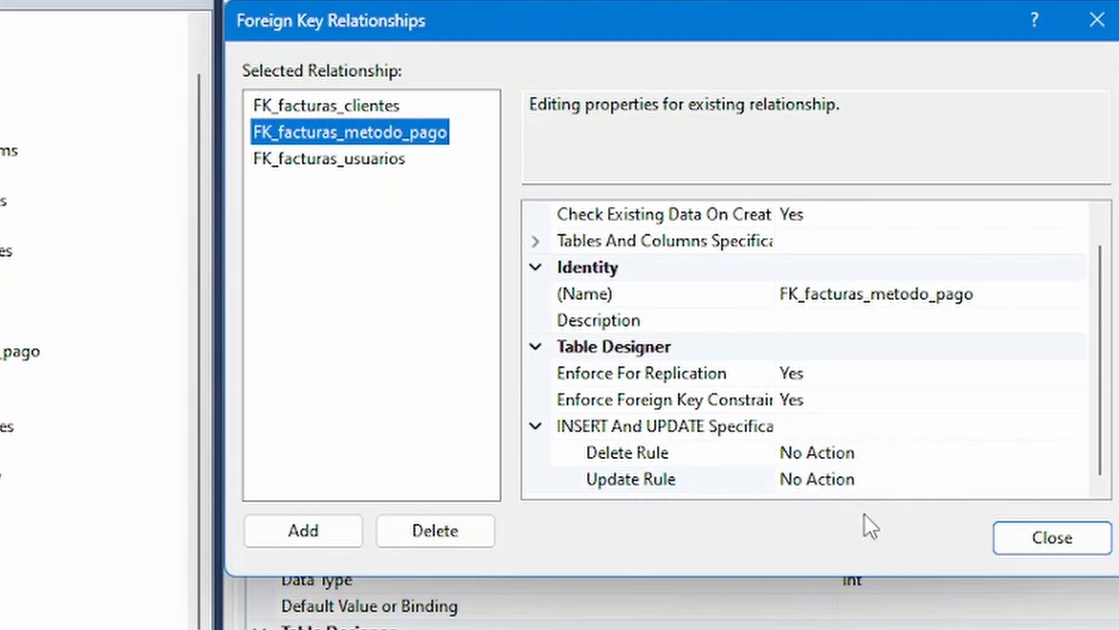
key(Down)
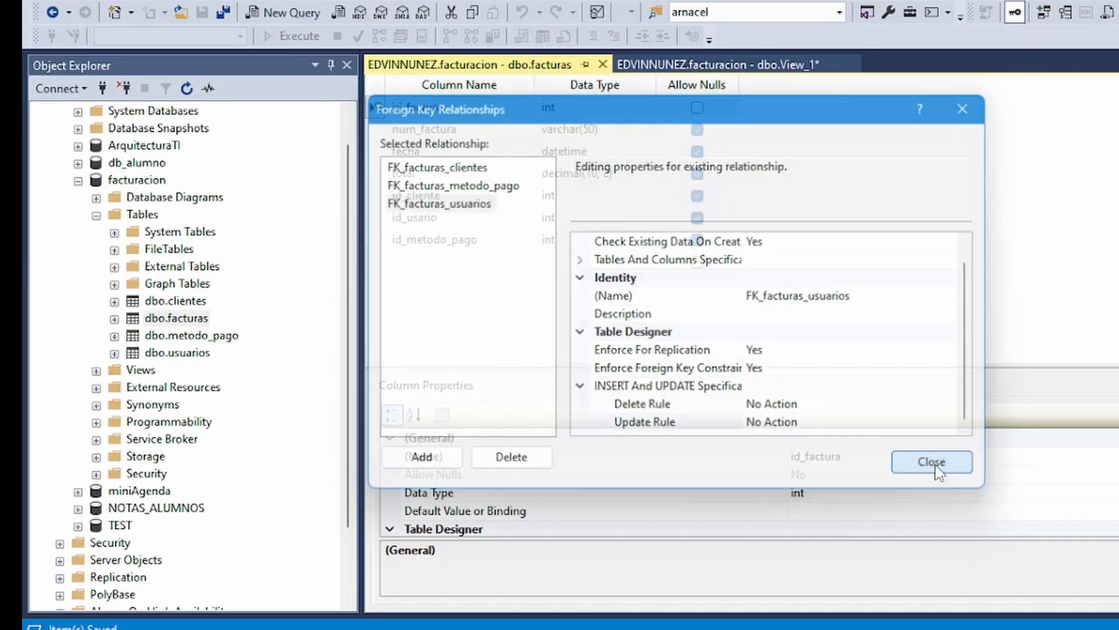
click(1014, 545)
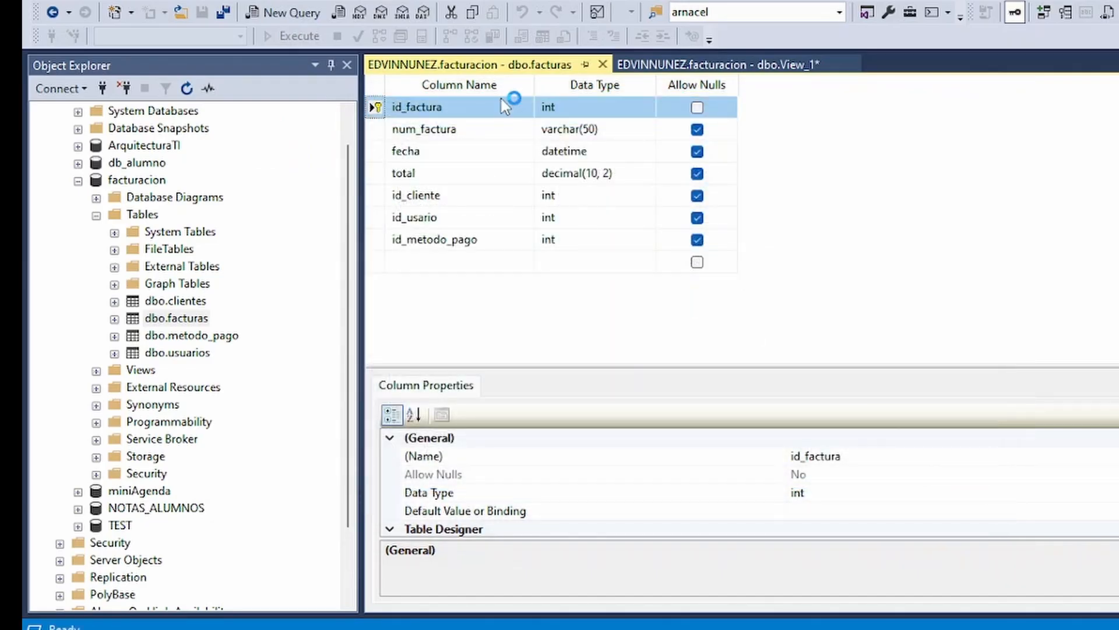
Close the facturas table design and return to the view showing the related tables.
right_click(500, 63)
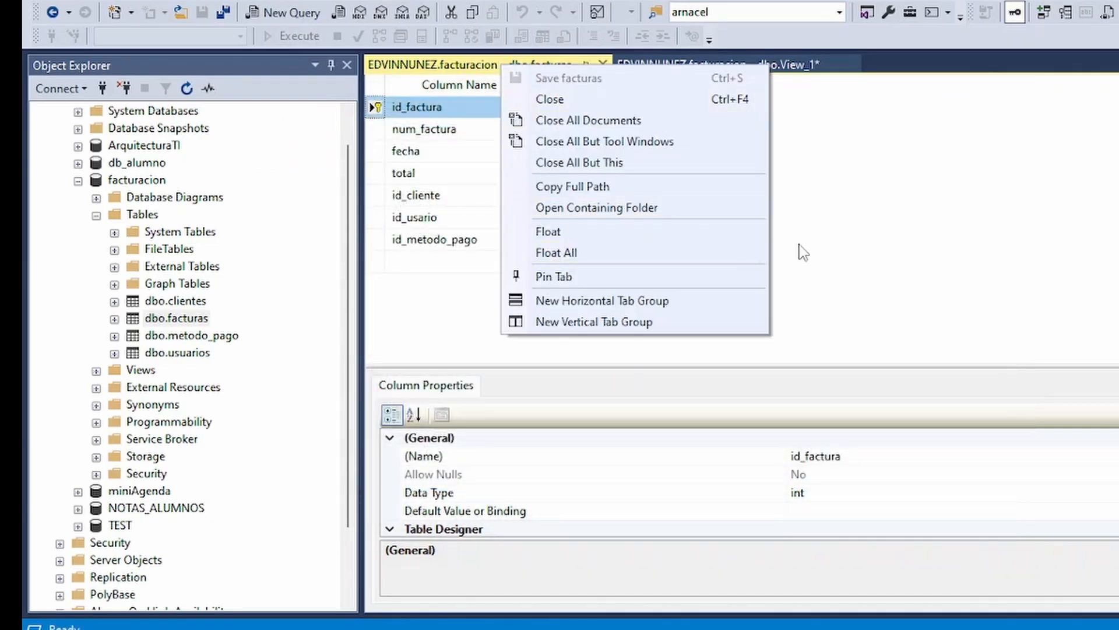
click(837, 258)
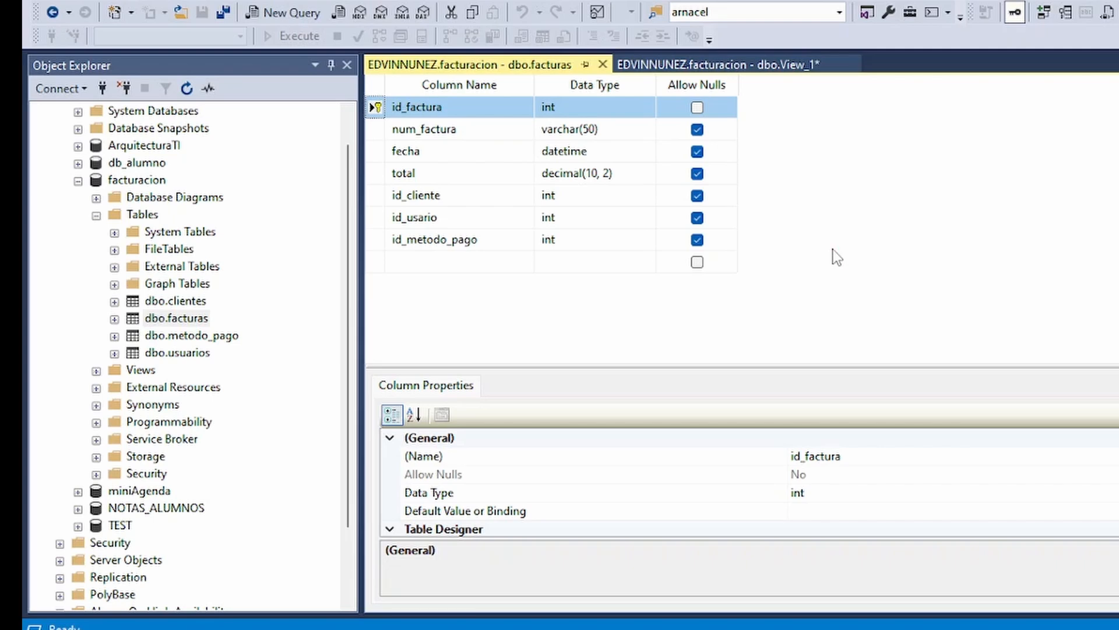
click(603, 64)
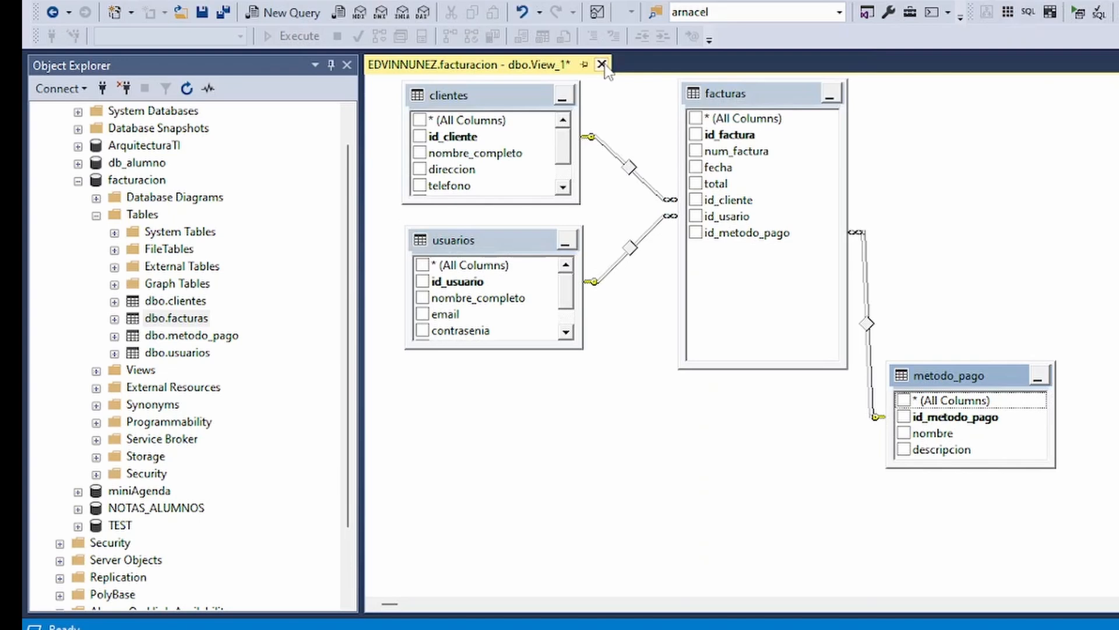